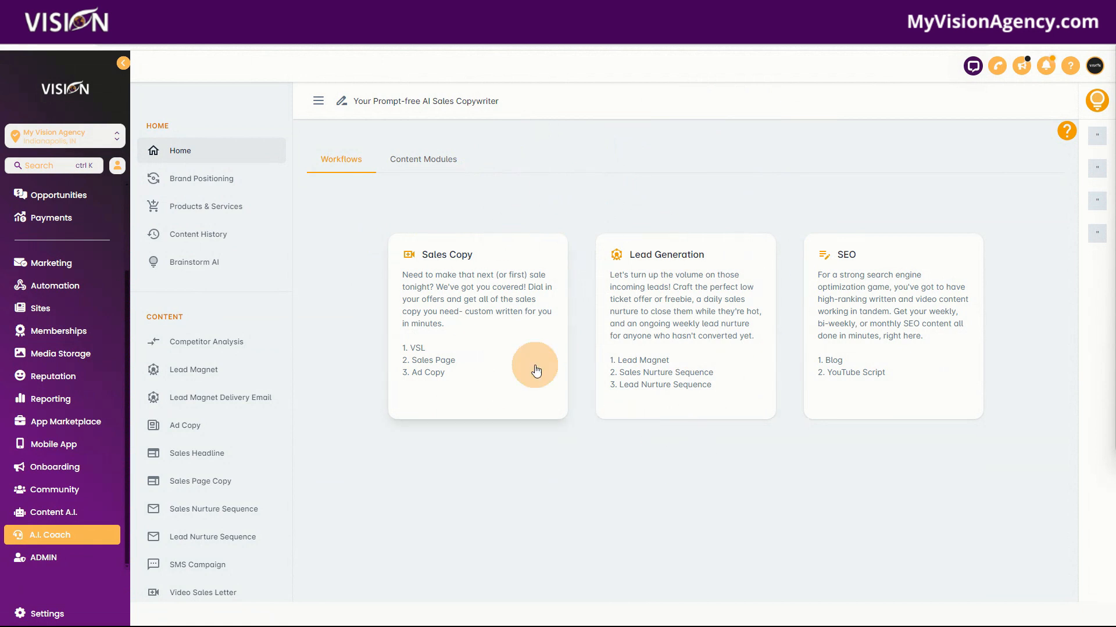
# - Open the My Vision Agency product under Products & Services and review its buyer personas, pain points, features, benefits and positioning
pyautogui.click(180, 208)
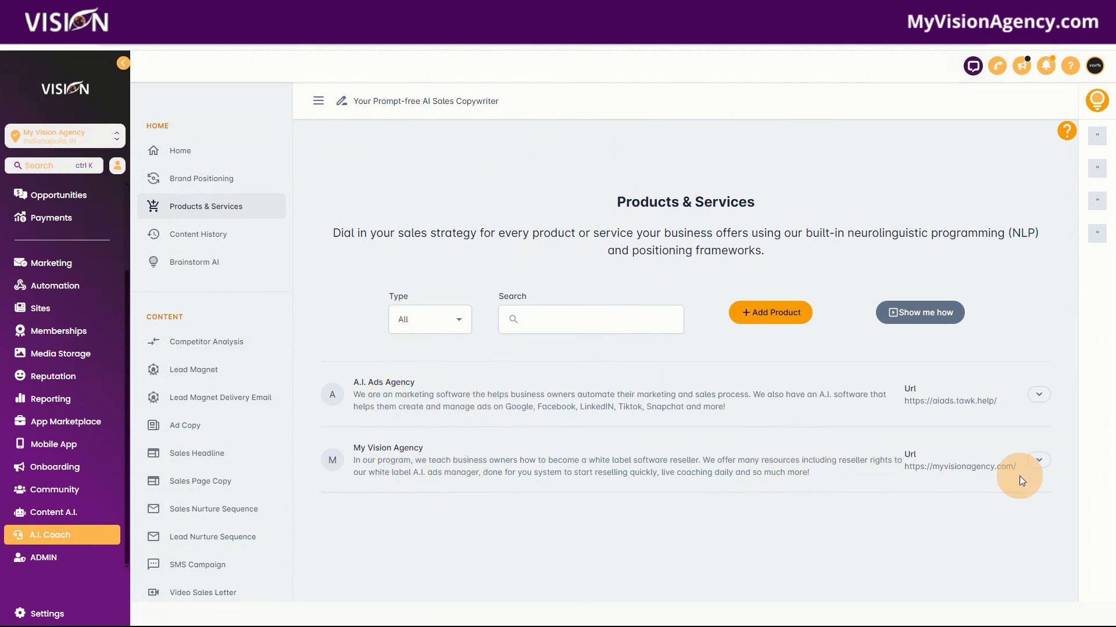
pyautogui.click(1039, 462)
pyautogui.scroll(-10, 621, 407)
pyautogui.scroll(2, 639, 383)
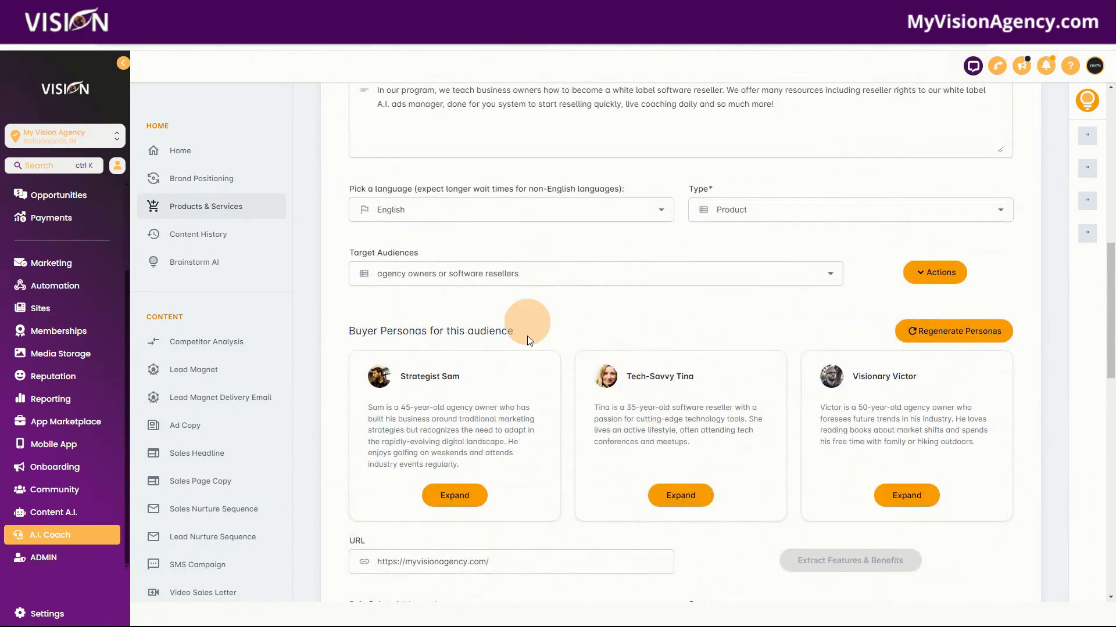
pyautogui.scroll(-6, 577, 305)
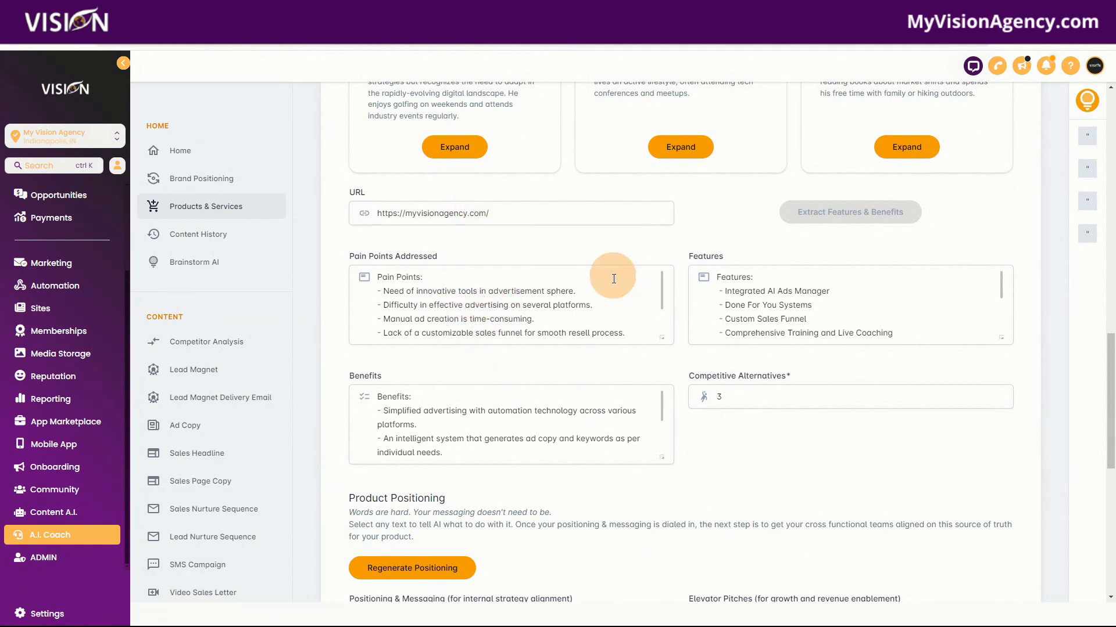
pyautogui.scroll(-7, 741, 379)
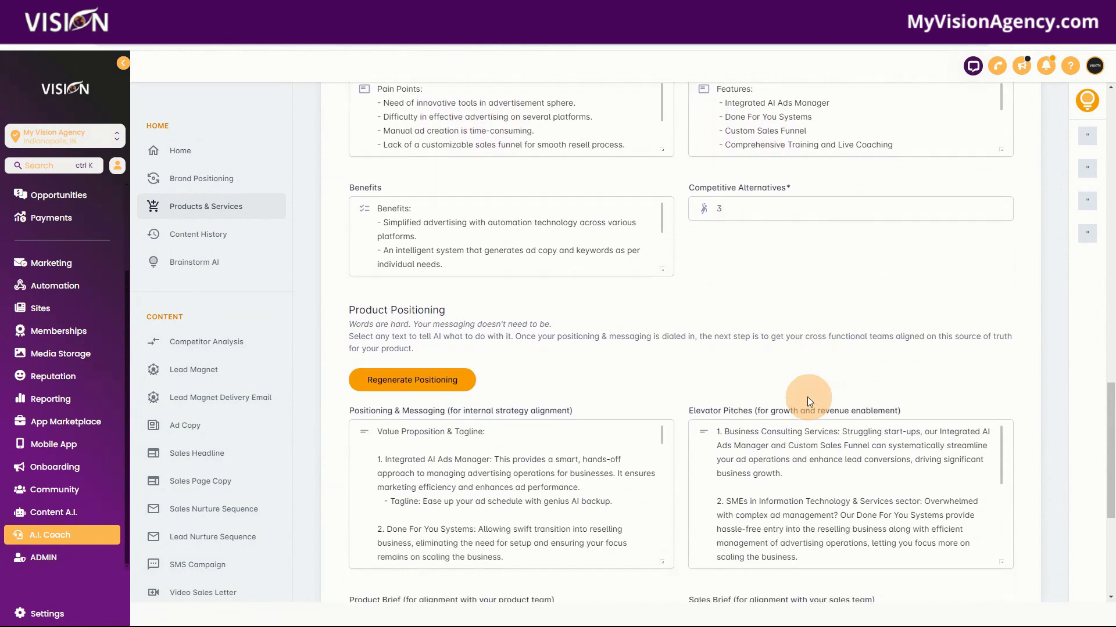
pyautogui.scroll(-5, 726, 465)
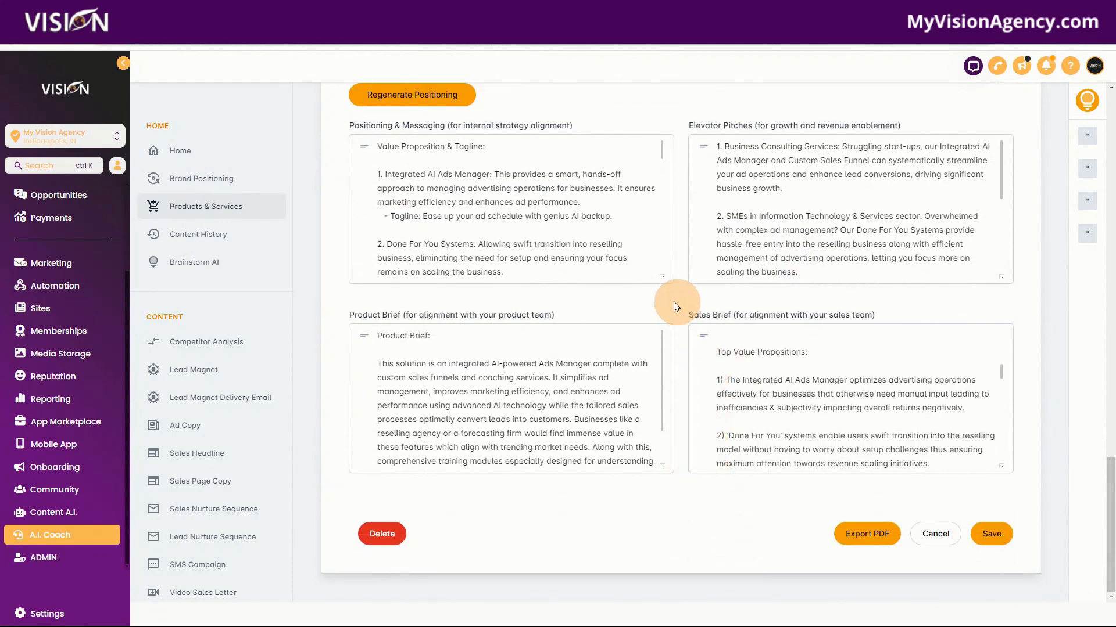
# - Look through the list of content modules, from Competitor Analysis to Prompt Library
pyautogui.scroll(-3, 209, 238)
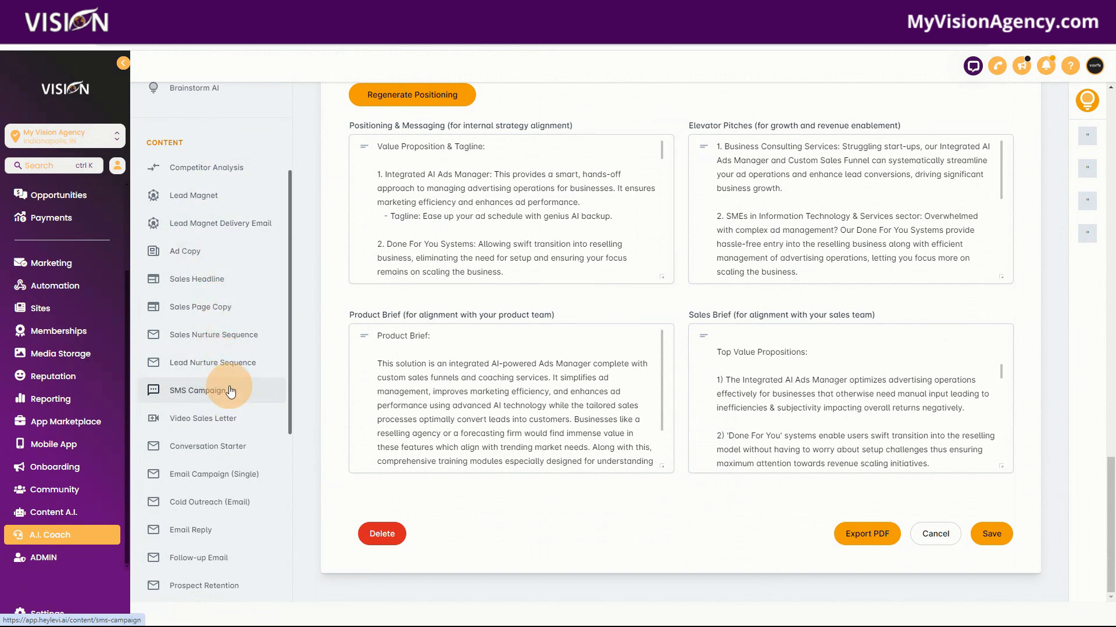
pyautogui.scroll(-5, 224, 452)
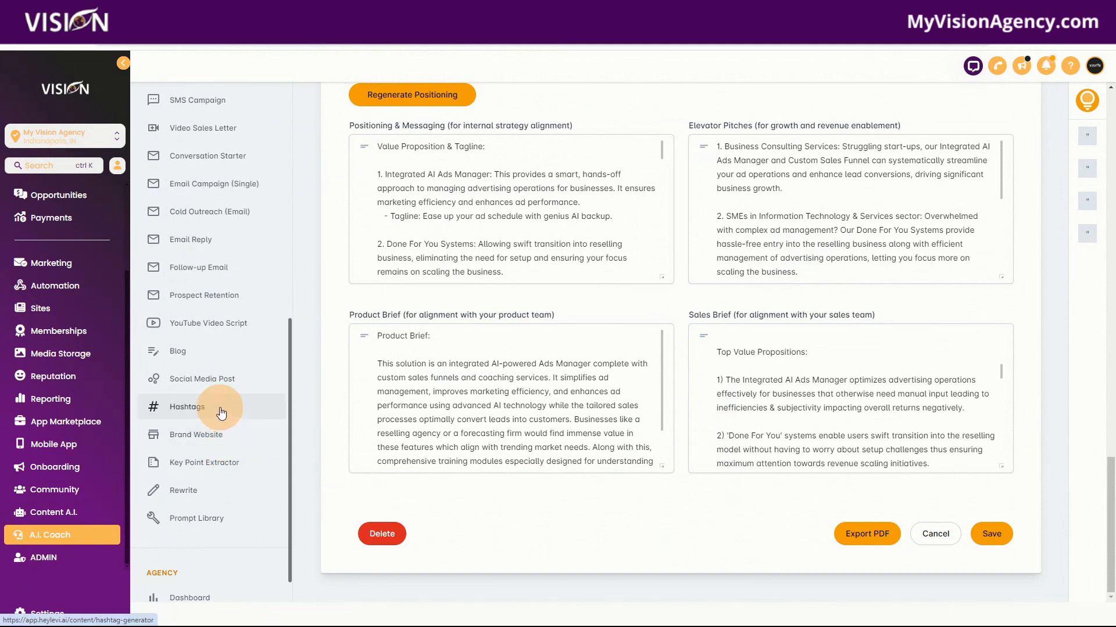
pyautogui.scroll(4, 219, 396)
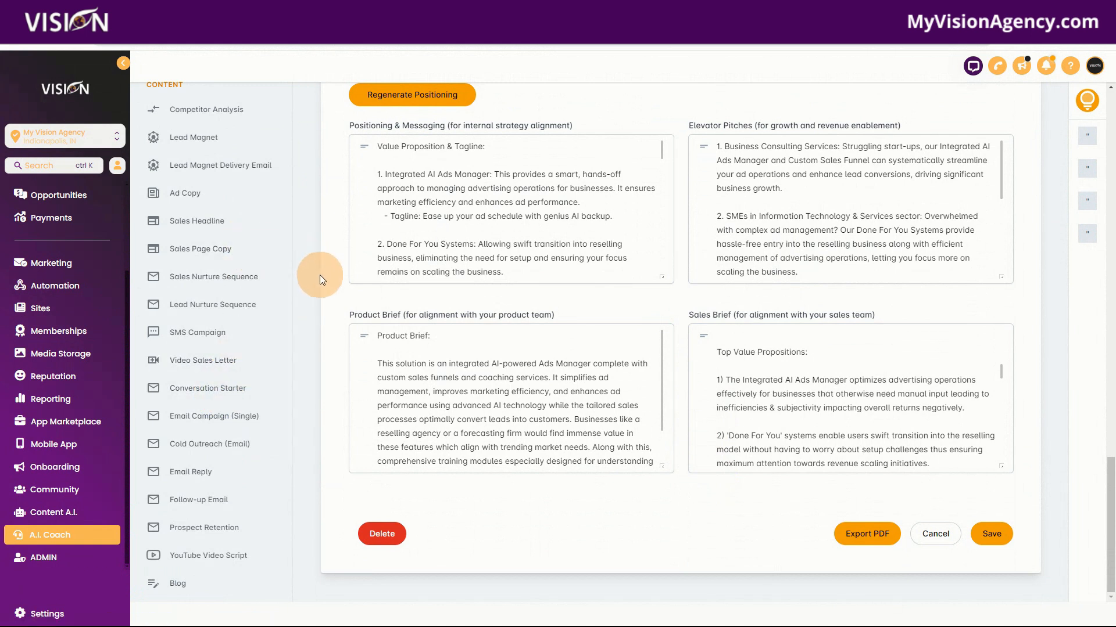
pyautogui.scroll(4, 315, 283)
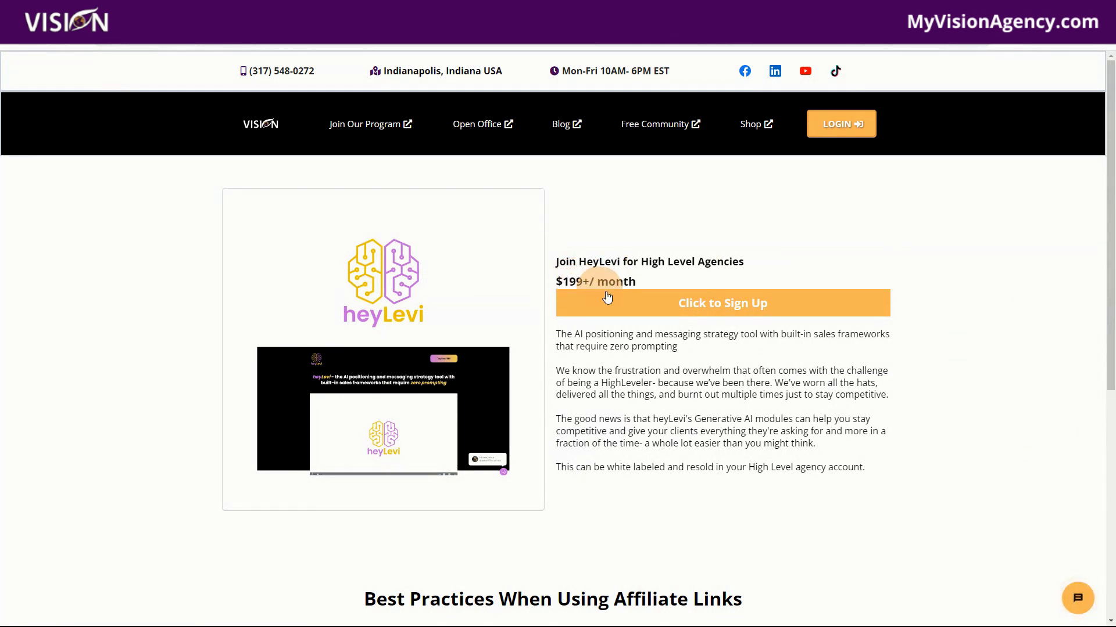
# - Open the HeyLevi sign-up page from the affiliate offer and review its description and video testimonials
pyautogui.click(714, 303)
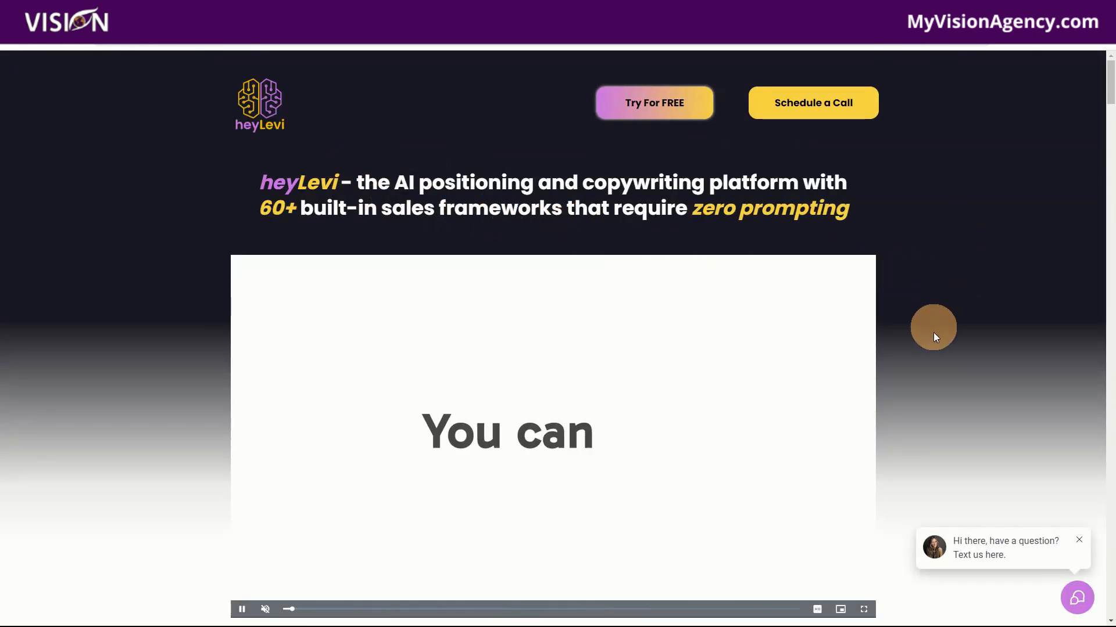
pyautogui.moveTo(1108, 83); pyautogui.dragTo(1042, 426)
pyautogui.scroll(-7, 1004, 372)
pyautogui.scroll(-15, 988, 308)
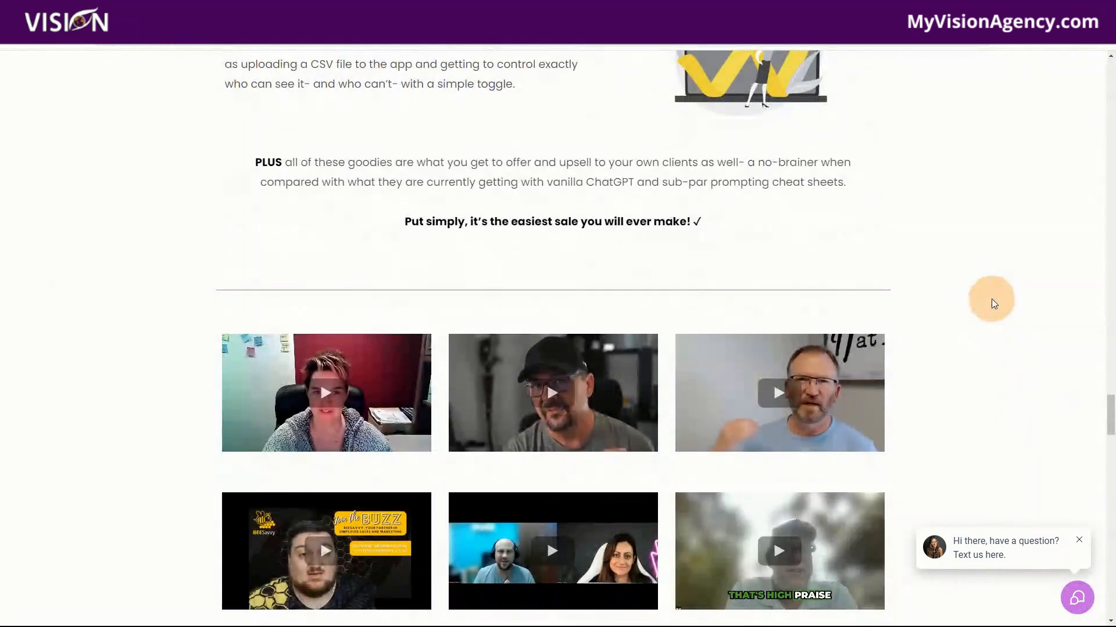
pyautogui.scroll(2, 998, 301)
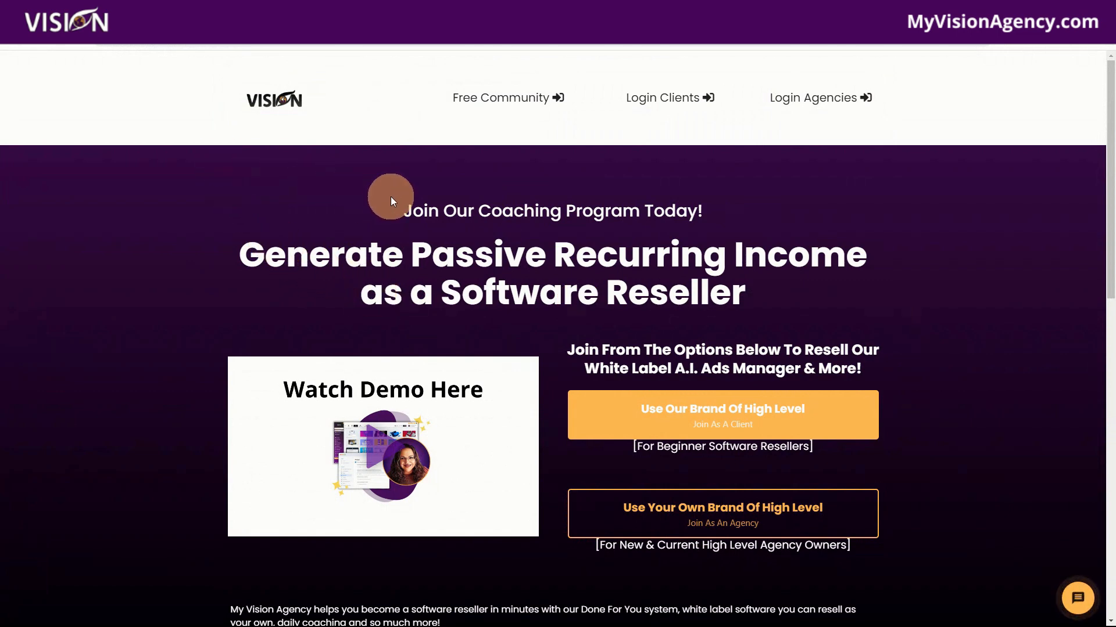
# - Open the Use Our Brand Of High Level reseller page and review its features, A.I. Coach section, reviews and plans
pyautogui.click(722, 420)
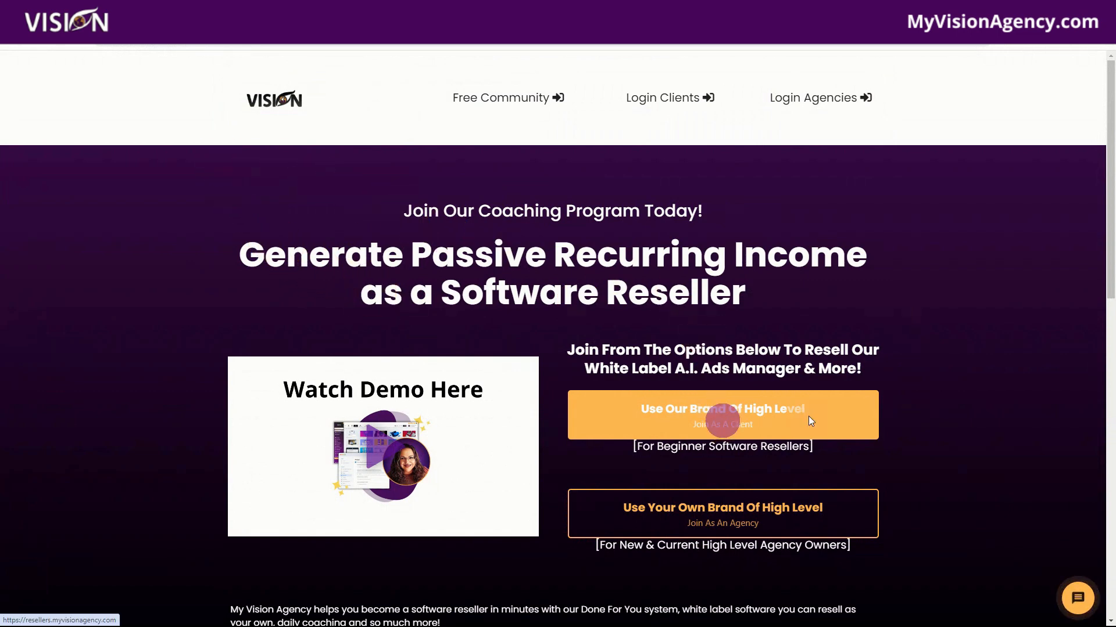
pyautogui.scroll(-7, 889, 313)
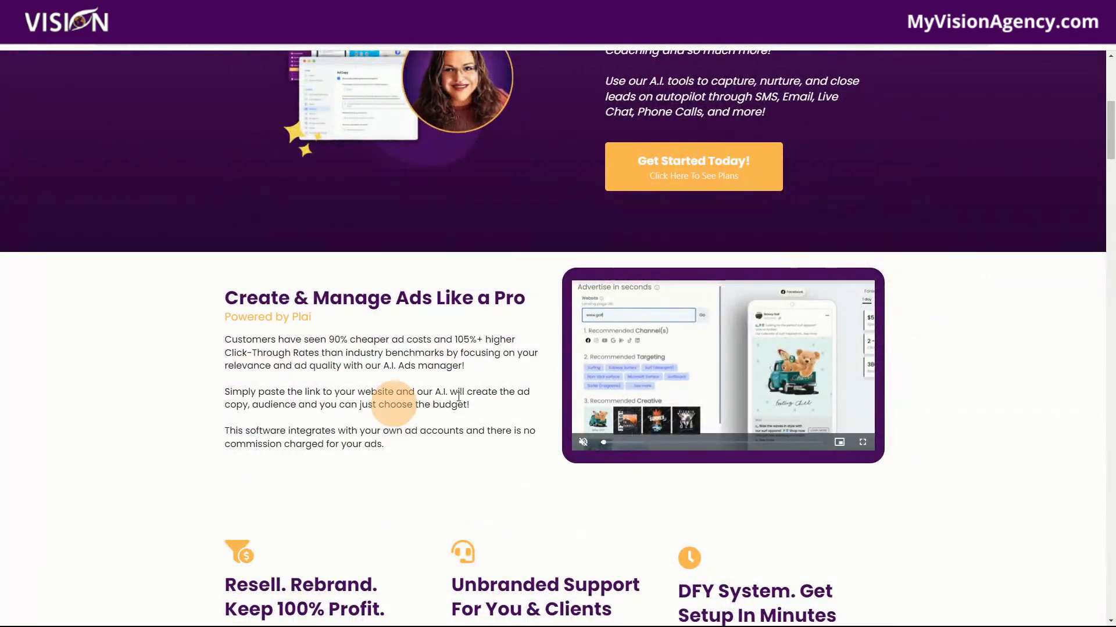
pyautogui.moveTo(1108, 134); pyautogui.dragTo(1090, 187)
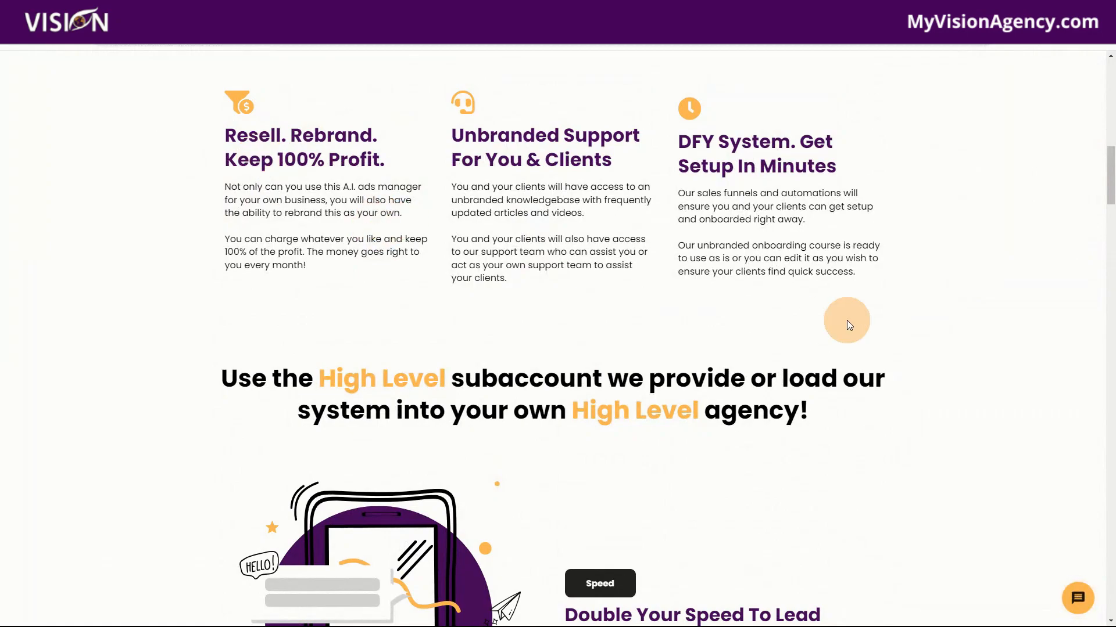
pyautogui.moveTo(1107, 186)
pyautogui.mouseDown()
pyautogui.moveTo(1102, 286)
pyautogui.moveTo(1078, 337)
pyautogui.moveTo(988, 423)
pyautogui.moveTo(894, 337)
pyautogui.moveTo(1024, 306)
pyautogui.moveTo(1107, 302)
pyautogui.moveTo(1111, 384)
pyautogui.moveTo(1086, 424)
pyautogui.mouseUp()
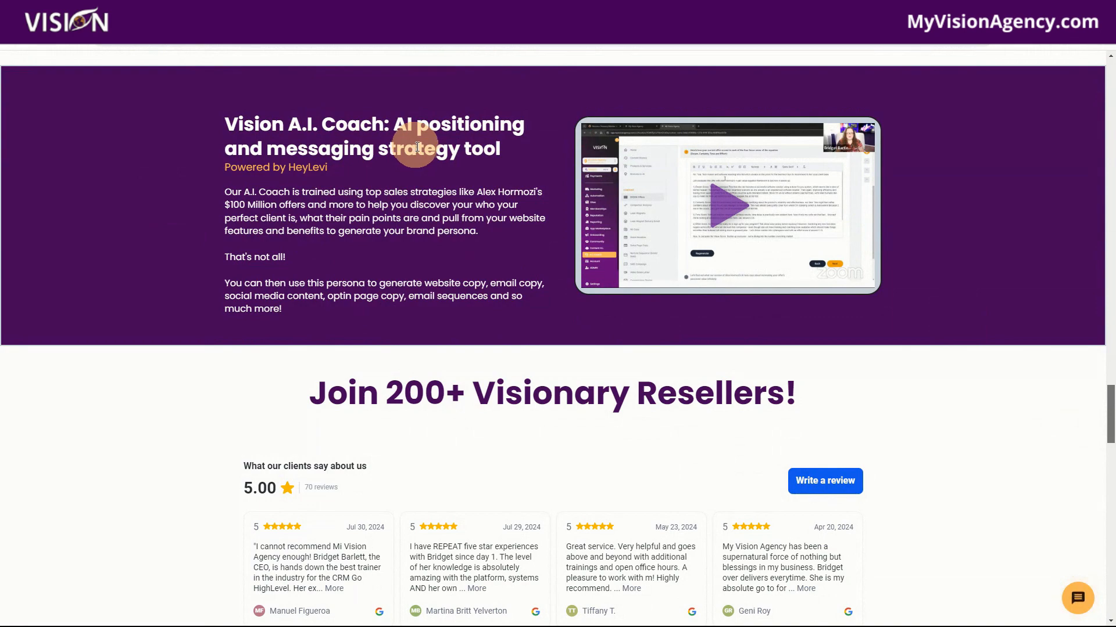
pyautogui.scroll(-7, 472, 304)
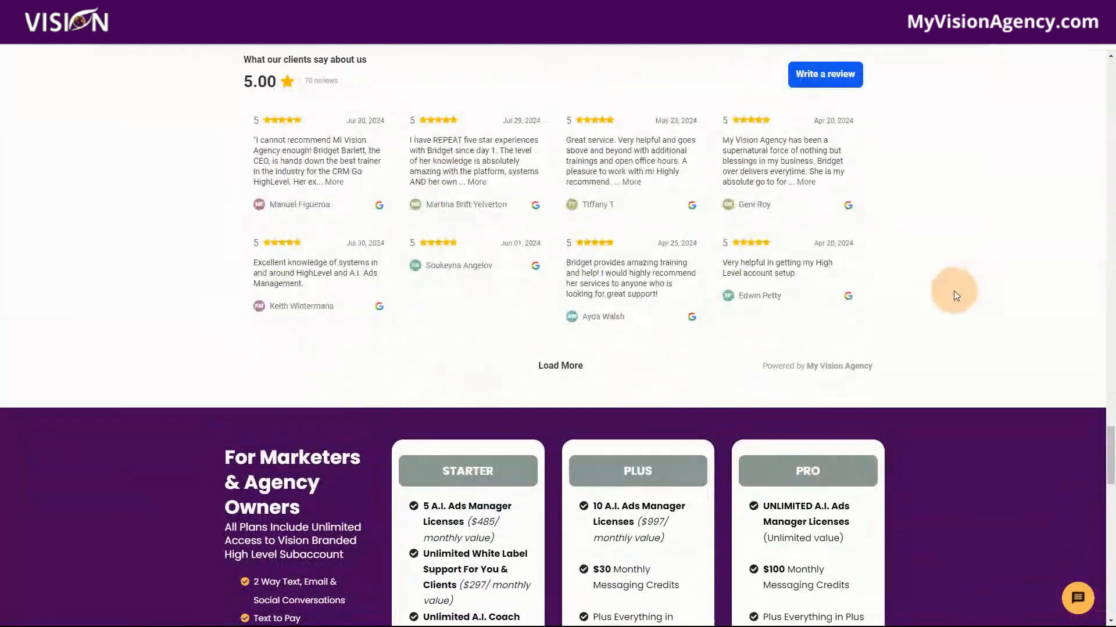
pyautogui.scroll(-6, 962, 293)
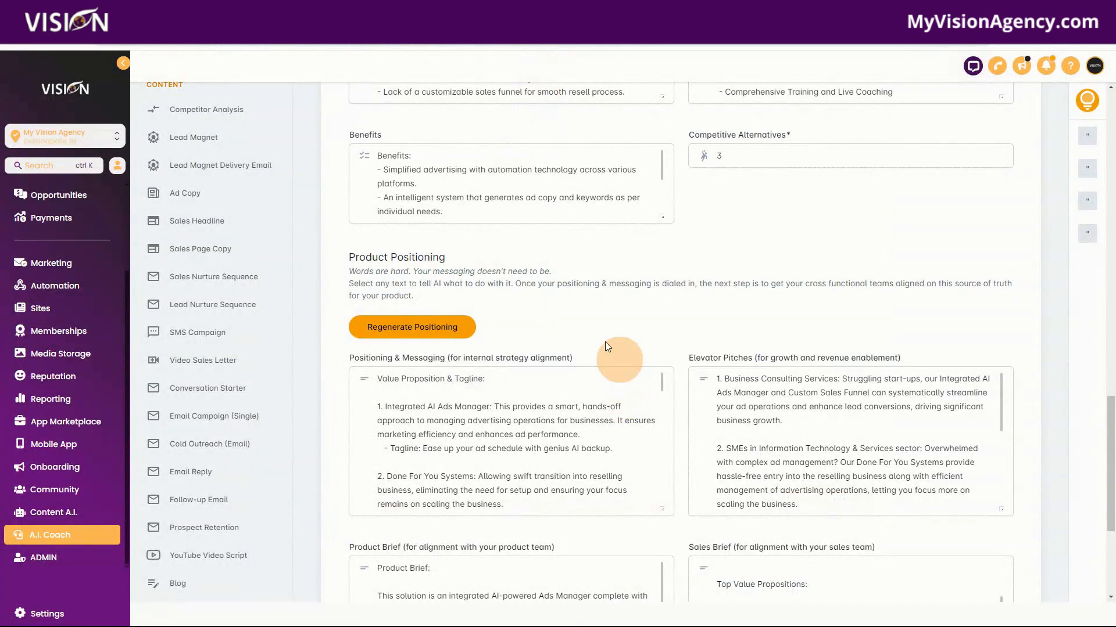
# - Review the My Vision Agency product's positioning and buyer personas again, along with the available content modules
pyautogui.scroll(2, 199, 279)
pyautogui.scroll(1, 358, 357)
pyautogui.scroll(8, 747, 299)
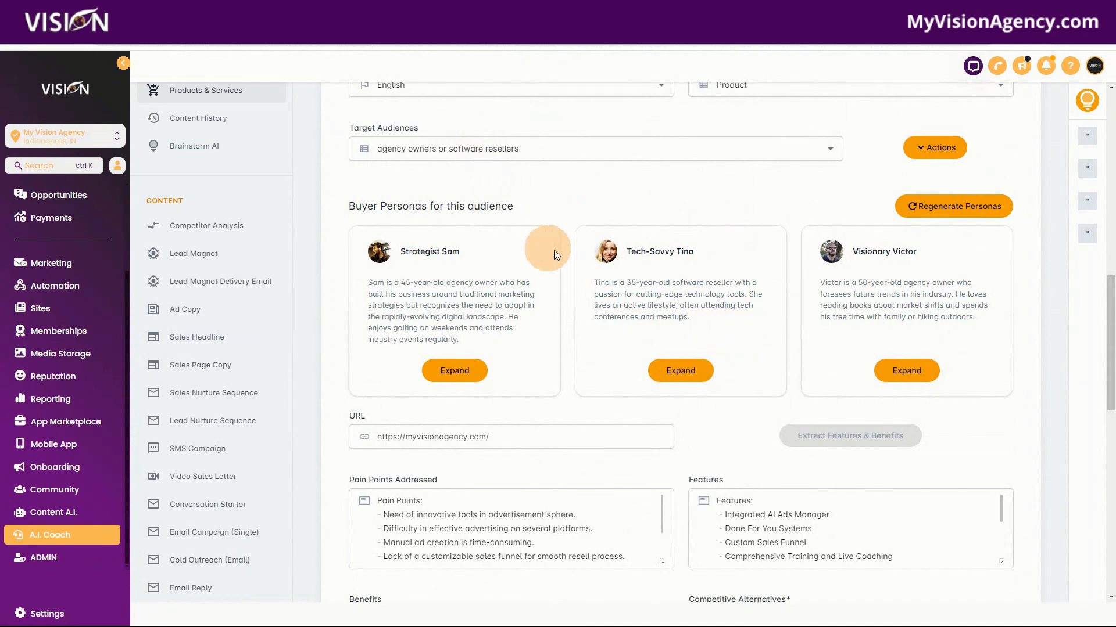
pyautogui.scroll(-5, 692, 289)
pyautogui.scroll(4, 668, 294)
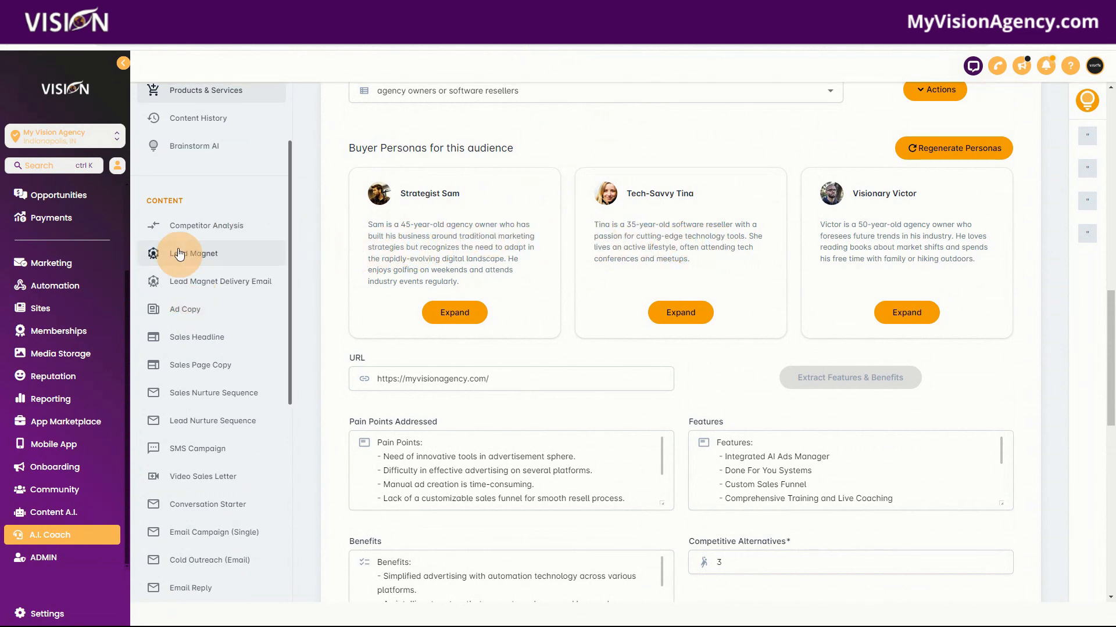
pyautogui.scroll(-6, 191, 380)
pyautogui.scroll(7, 194, 407)
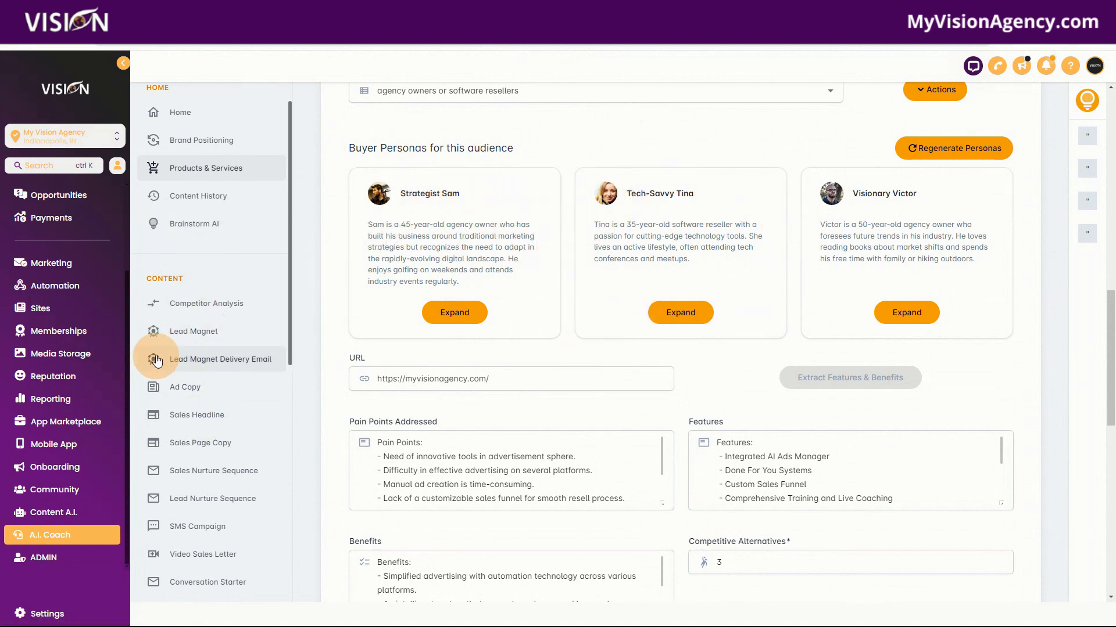
# - Open the Lead Magnet content module and review the fields of its opt-in offer form
pyautogui.click(185, 329)
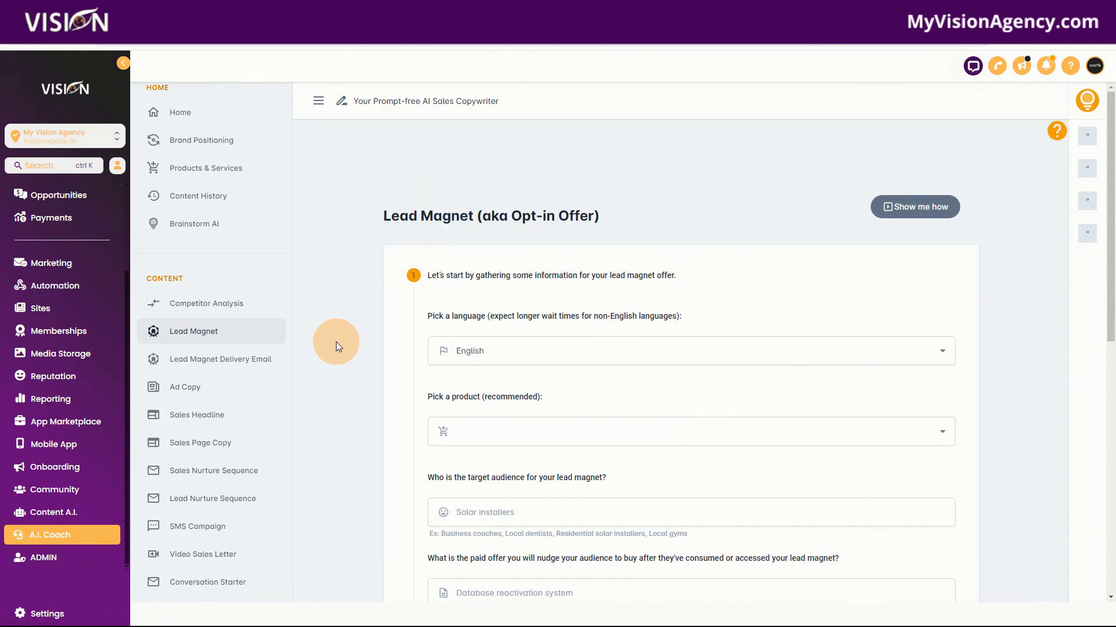
pyautogui.scroll(-1, 337, 343)
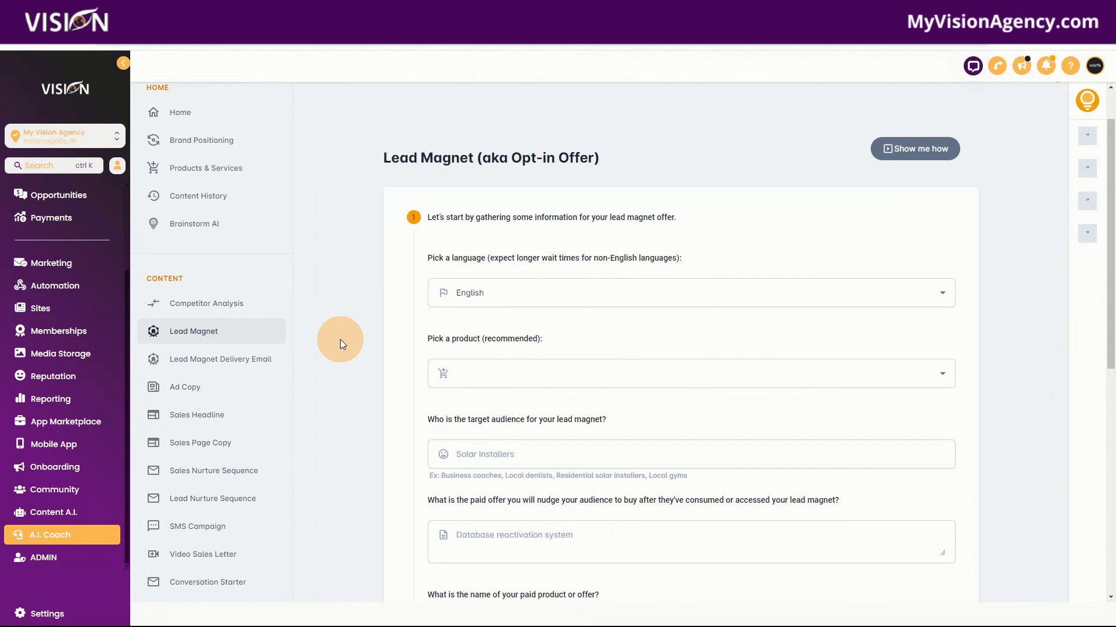
pyautogui.scroll(-2, 338, 339)
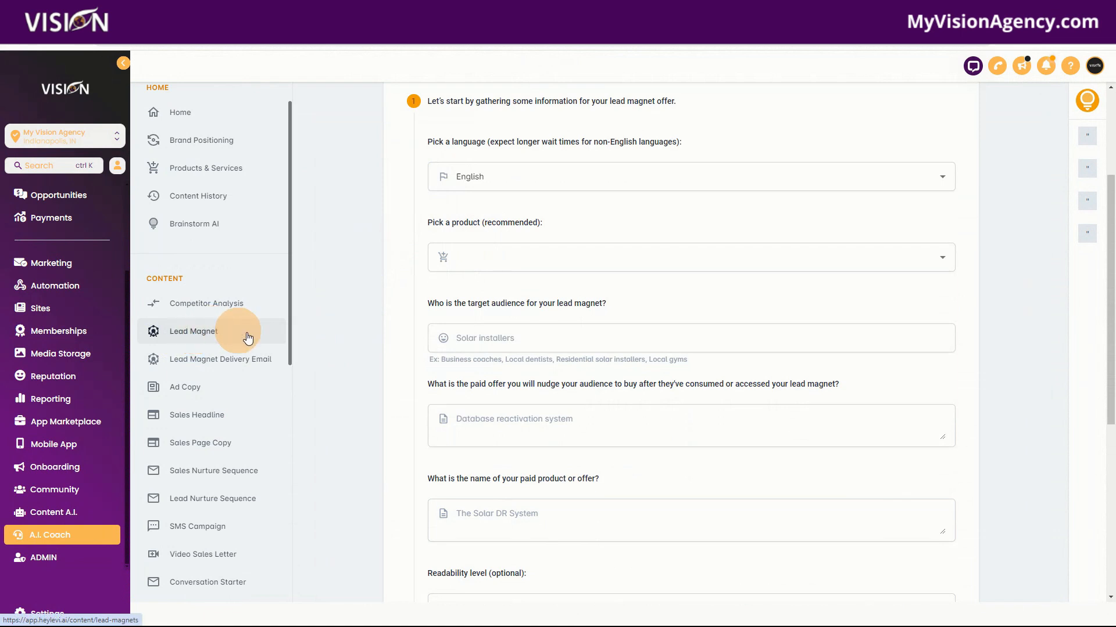
pyautogui.scroll(2, 351, 358)
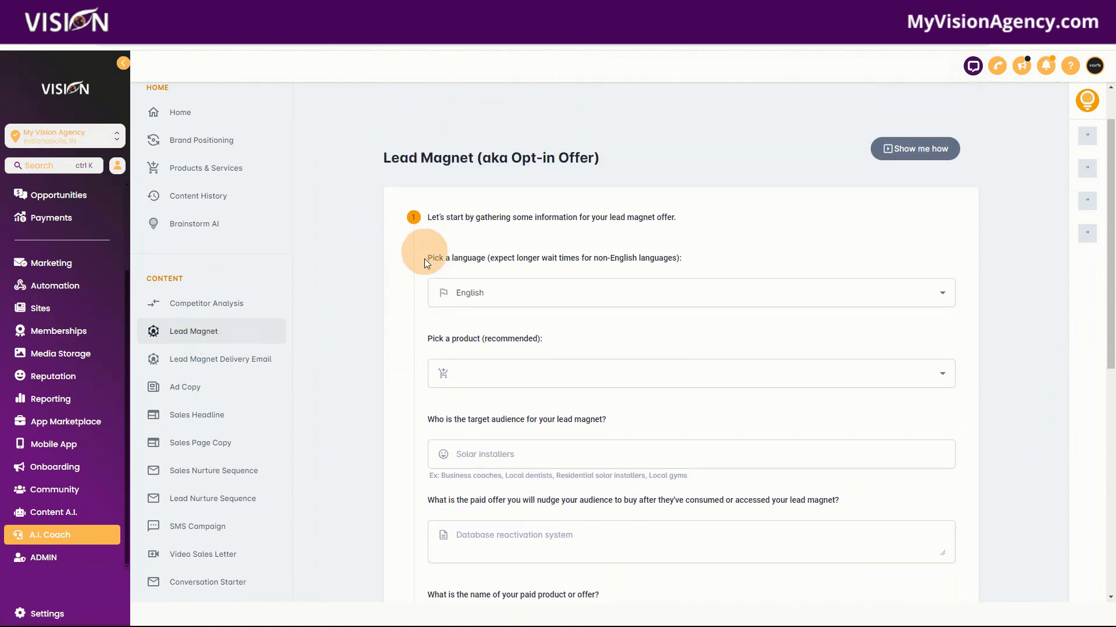
# - Set the lead magnet's product to My Vision Agency and its target audience to agency owners or software resellers
pyautogui.click(485, 369)
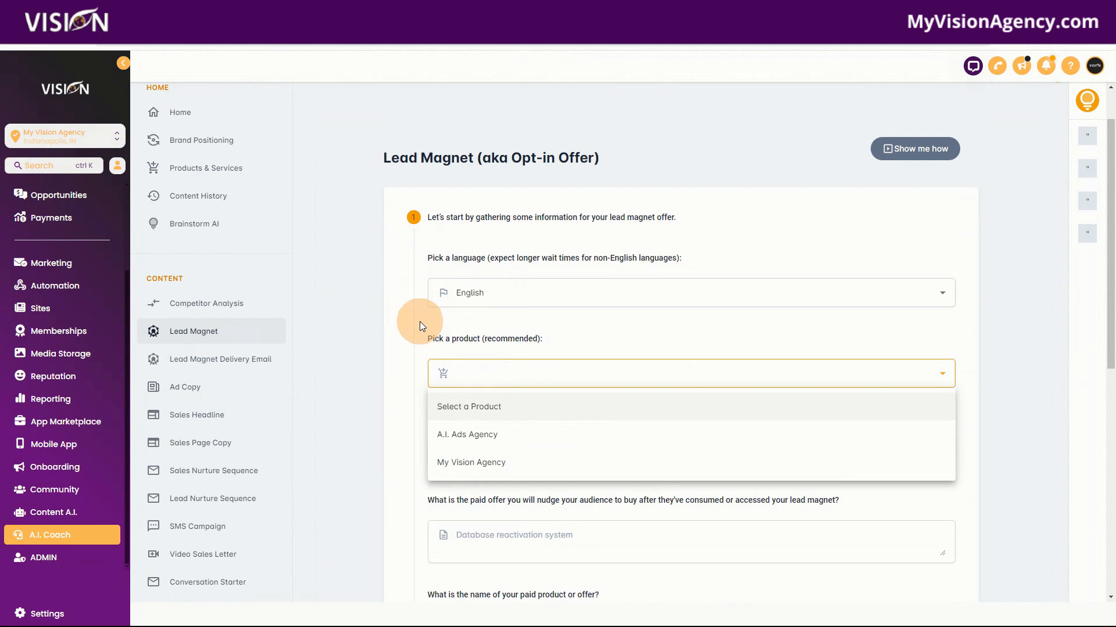
pyautogui.scroll(-1, 375, 273)
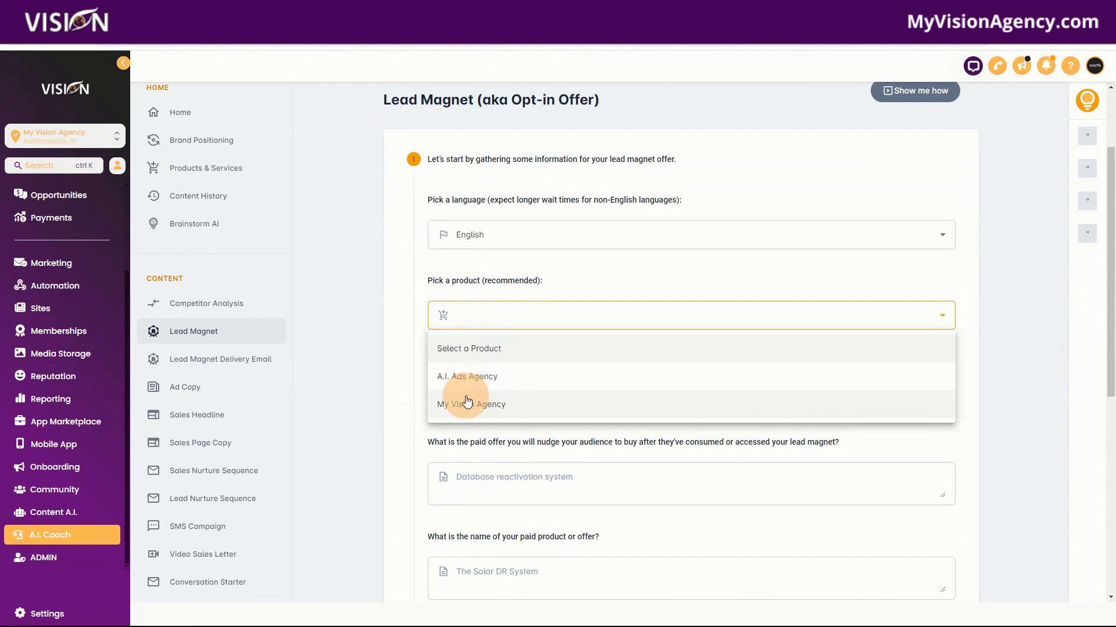
pyautogui.click(478, 410)
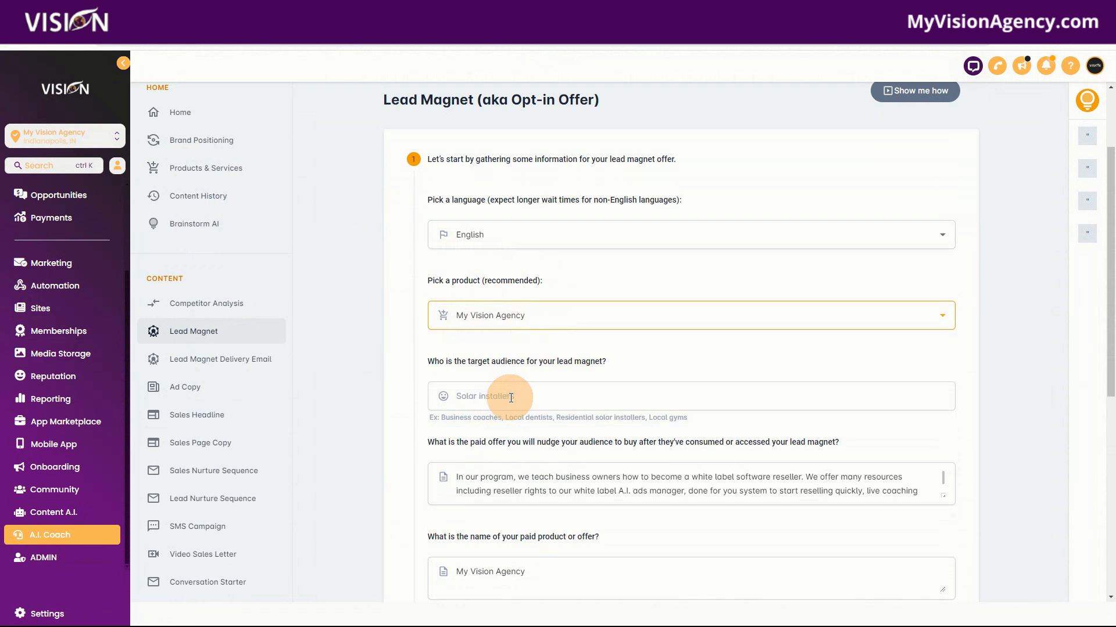
pyautogui.scroll(-1, 500, 398)
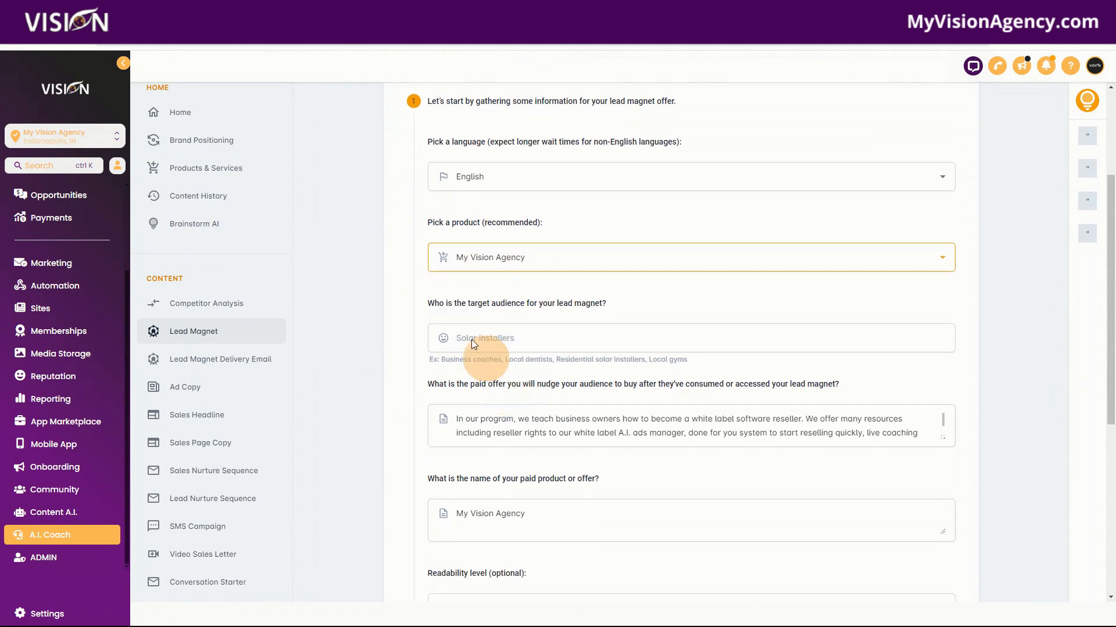
pyautogui.click(516, 334)
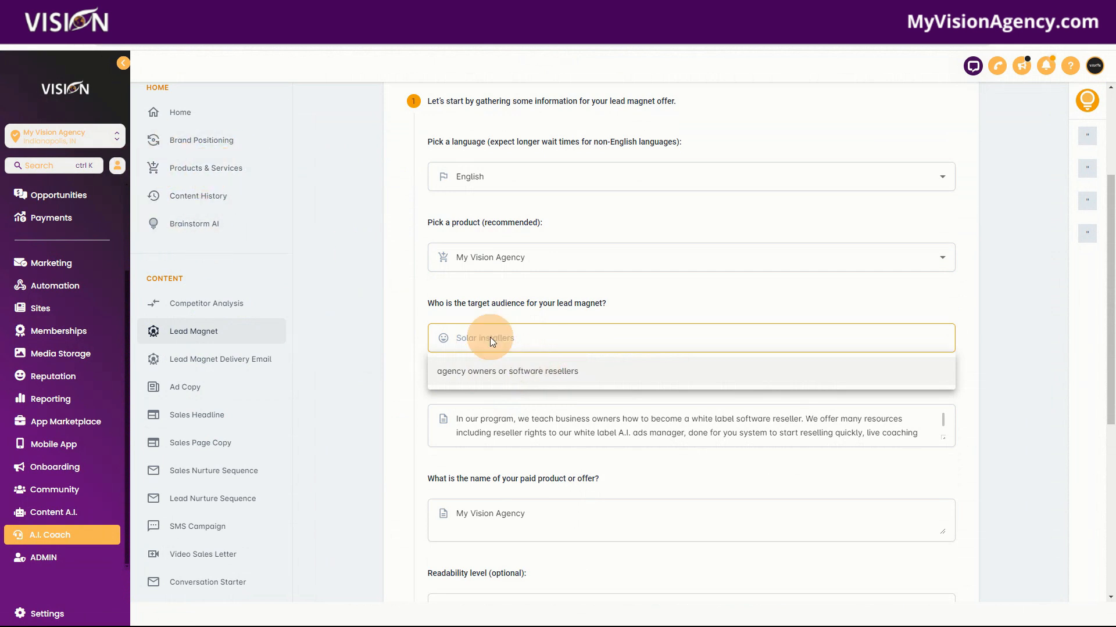
pyautogui.click(509, 371)
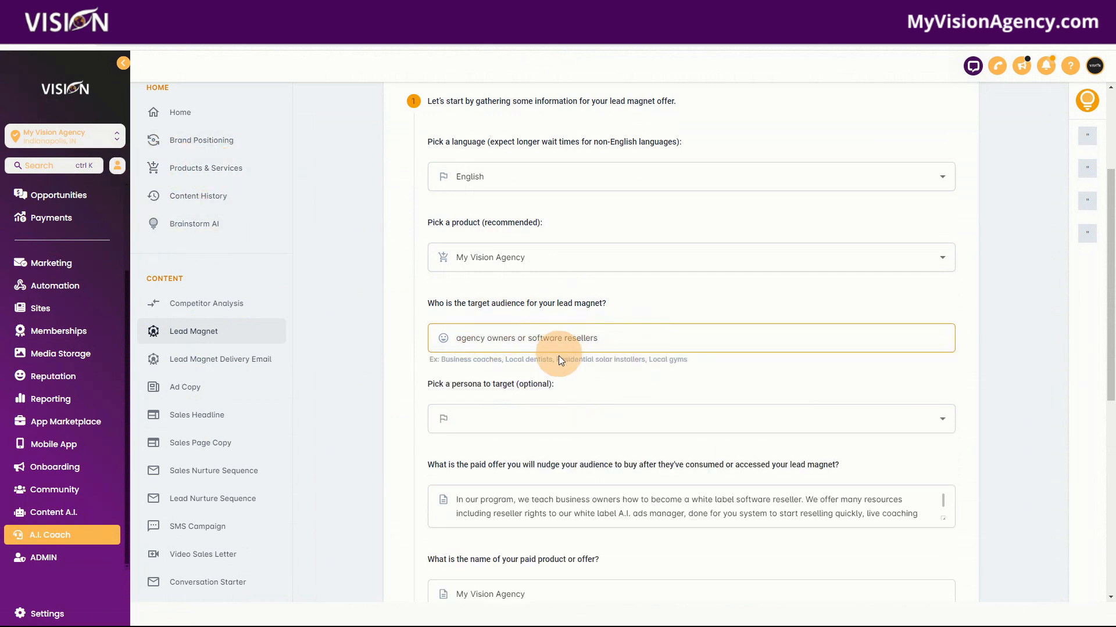
# - Review the buyer personas available for the lead magnet and choose Tech-Savvy Tina as the target persona
pyautogui.click(491, 420)
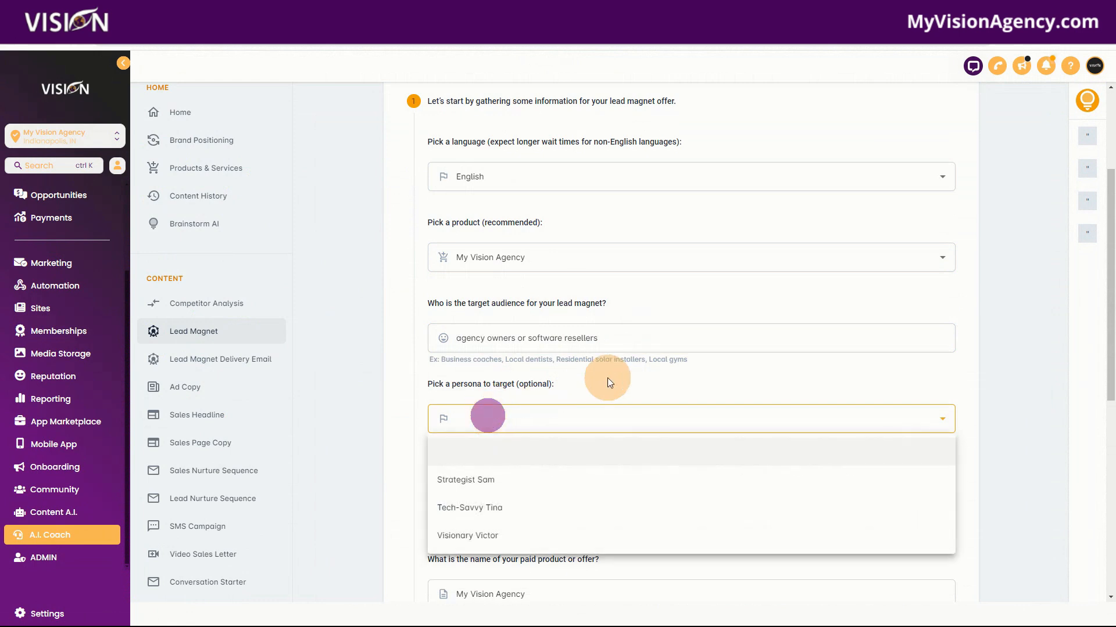
pyautogui.scroll(-1, 603, 378)
pyautogui.scroll(-3, 597, 375)
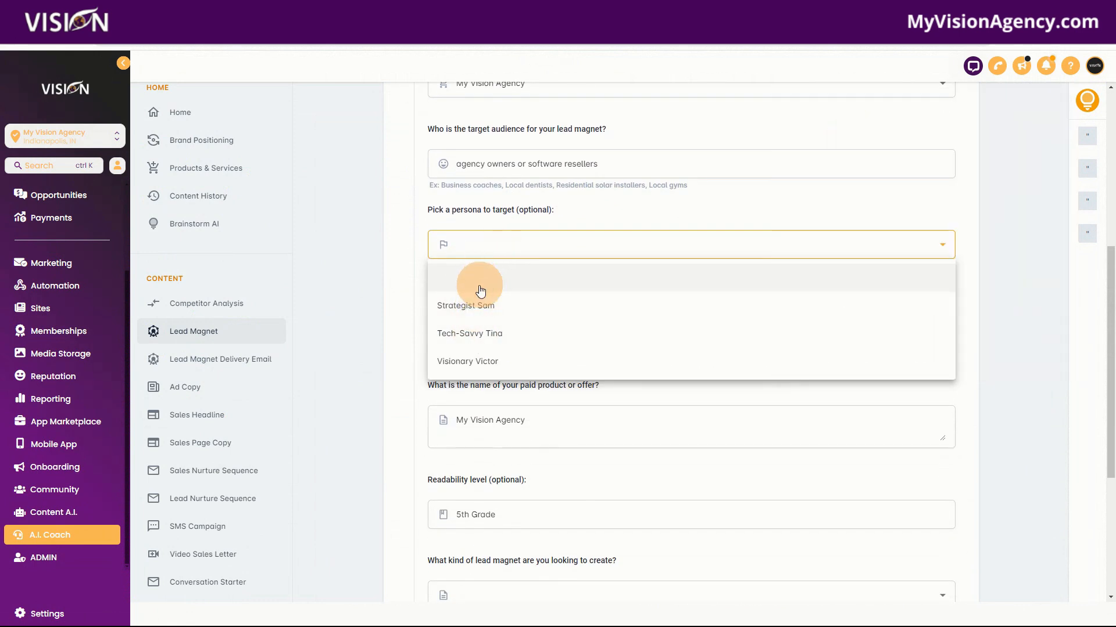
pyautogui.moveTo(468, 309)
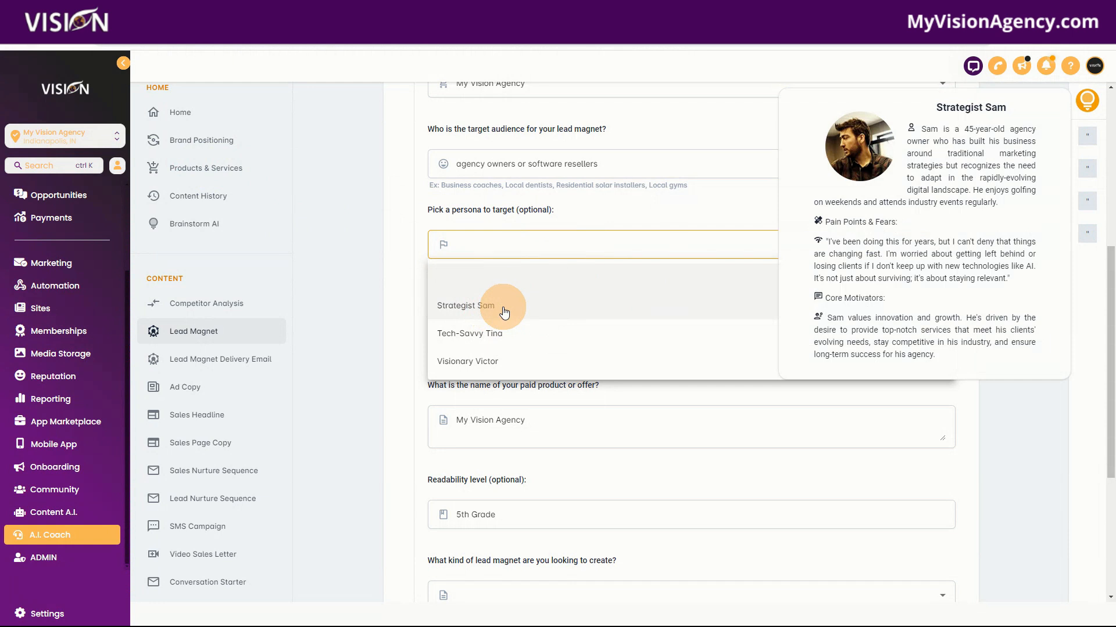
pyautogui.moveTo(477, 333)
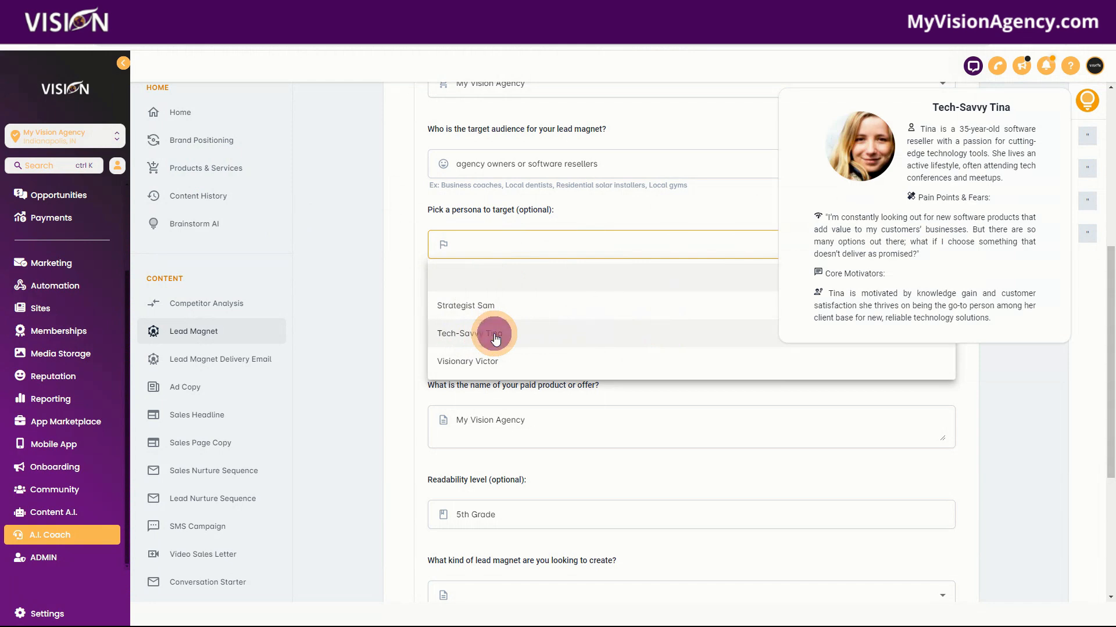
pyautogui.click(495, 335)
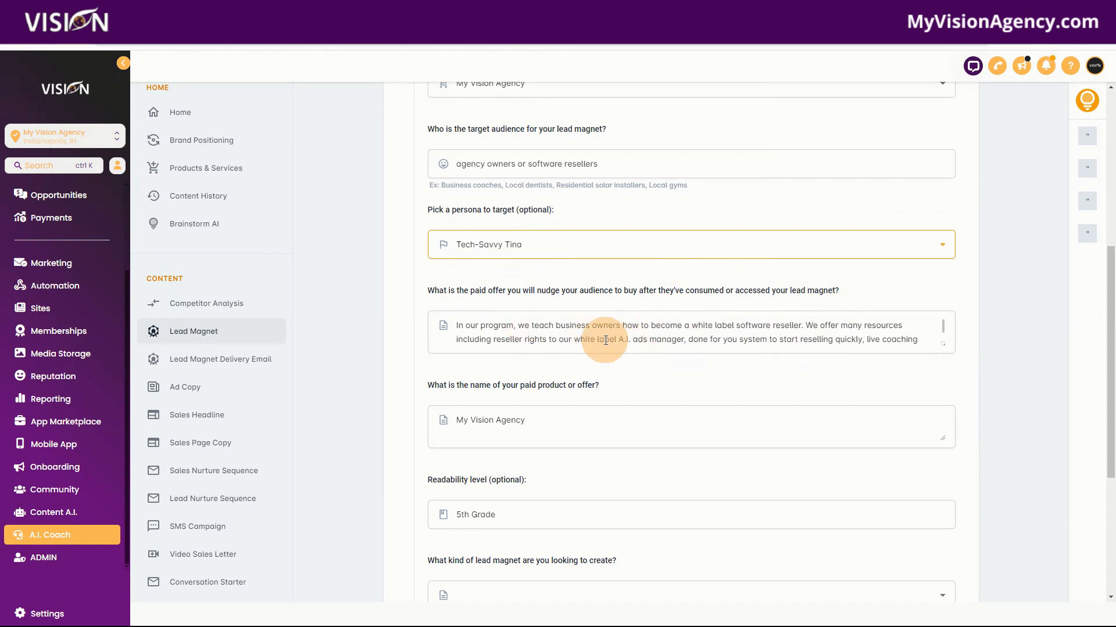
# - Check the available readability levels for the lead magnet, keeping 5th Grade
pyautogui.scroll(-3, 679, 389)
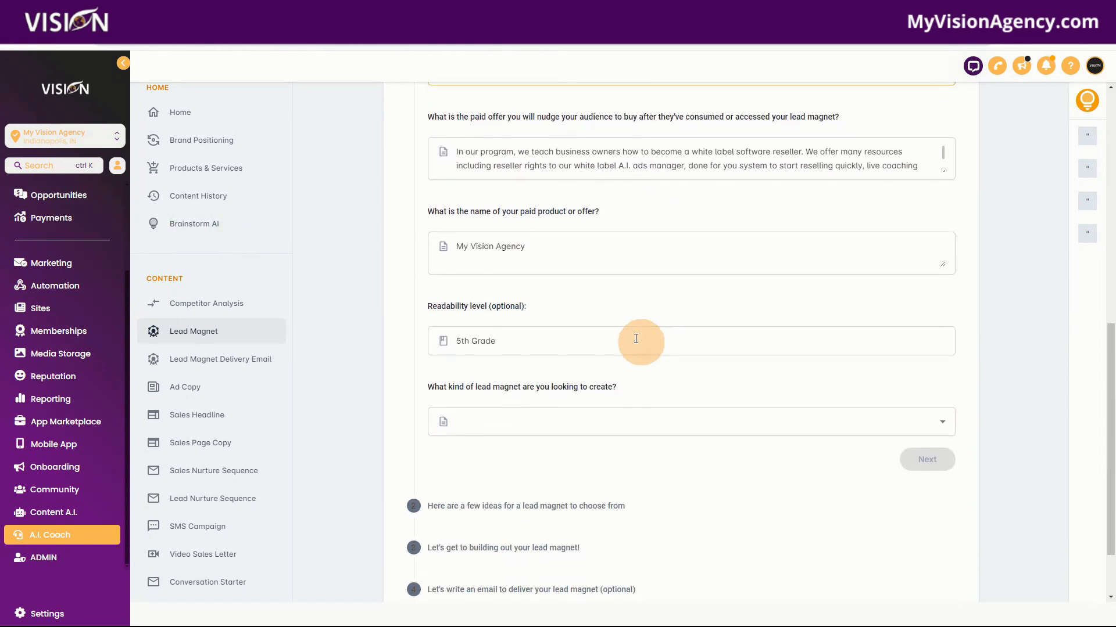
pyautogui.click(509, 342)
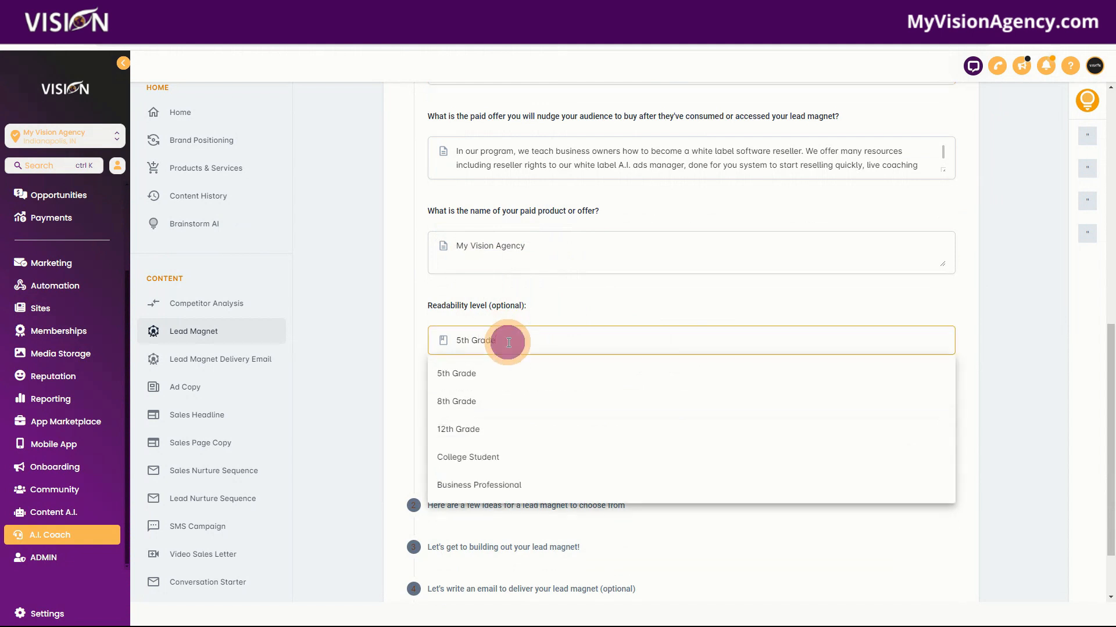
pyautogui.click(586, 302)
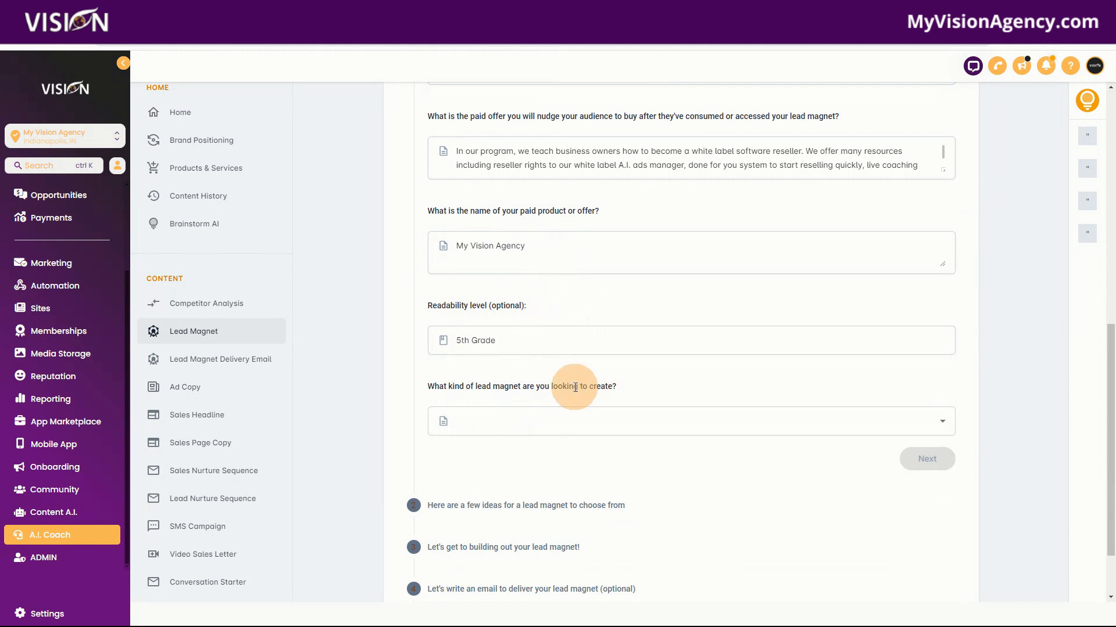
# - Review the lead magnet kinds, choose Checklist and generate lead magnet ideas
pyautogui.click(538, 426)
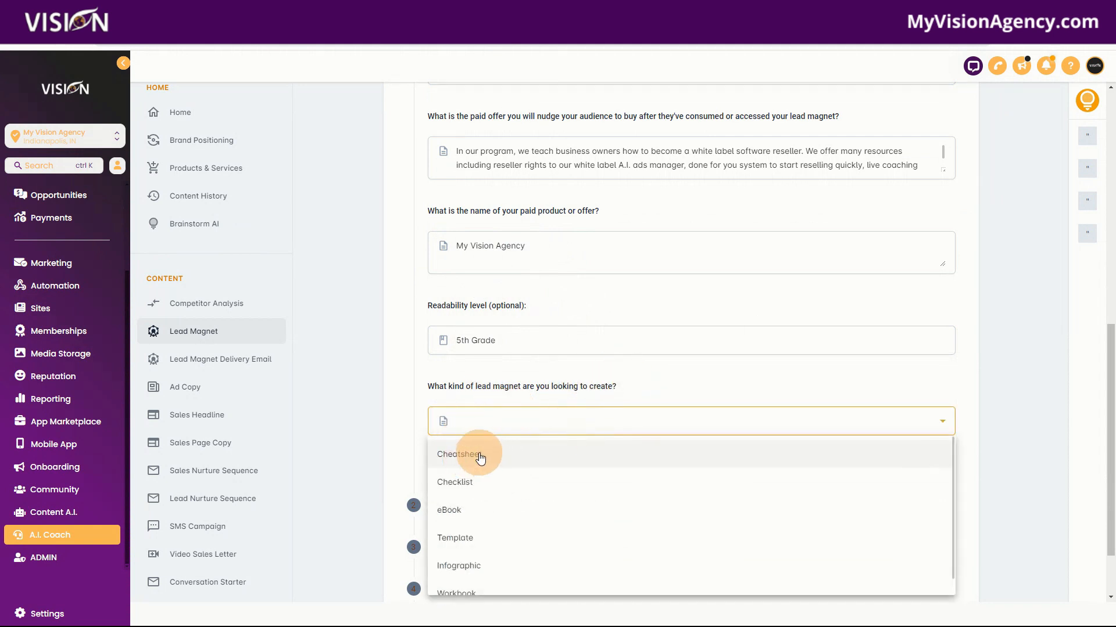
pyautogui.scroll(-1, 501, 504)
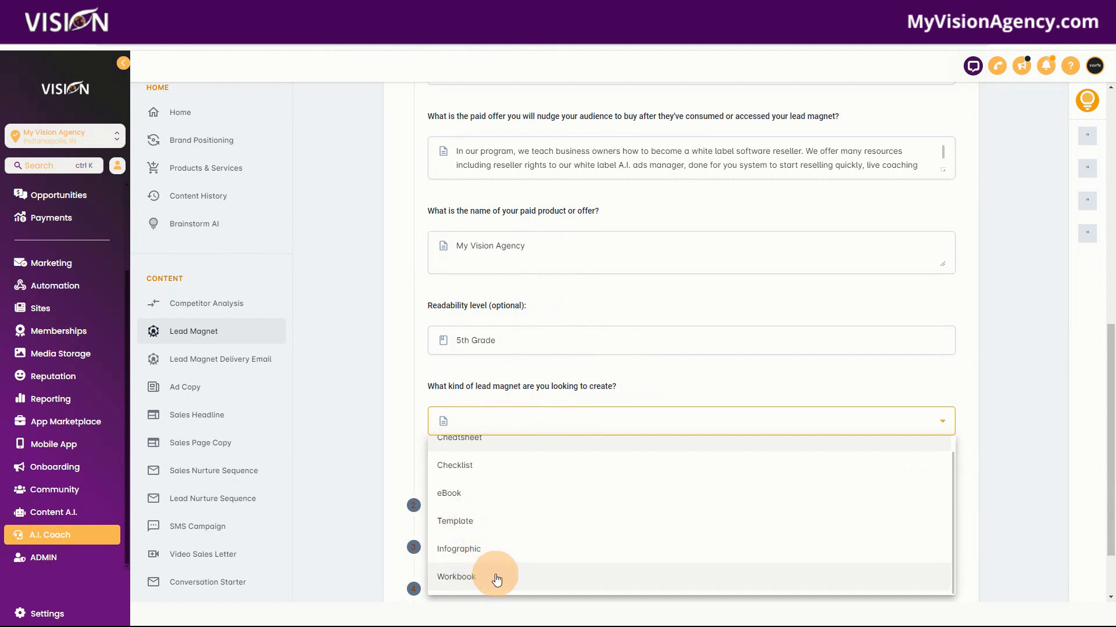
pyautogui.scroll(1, 497, 578)
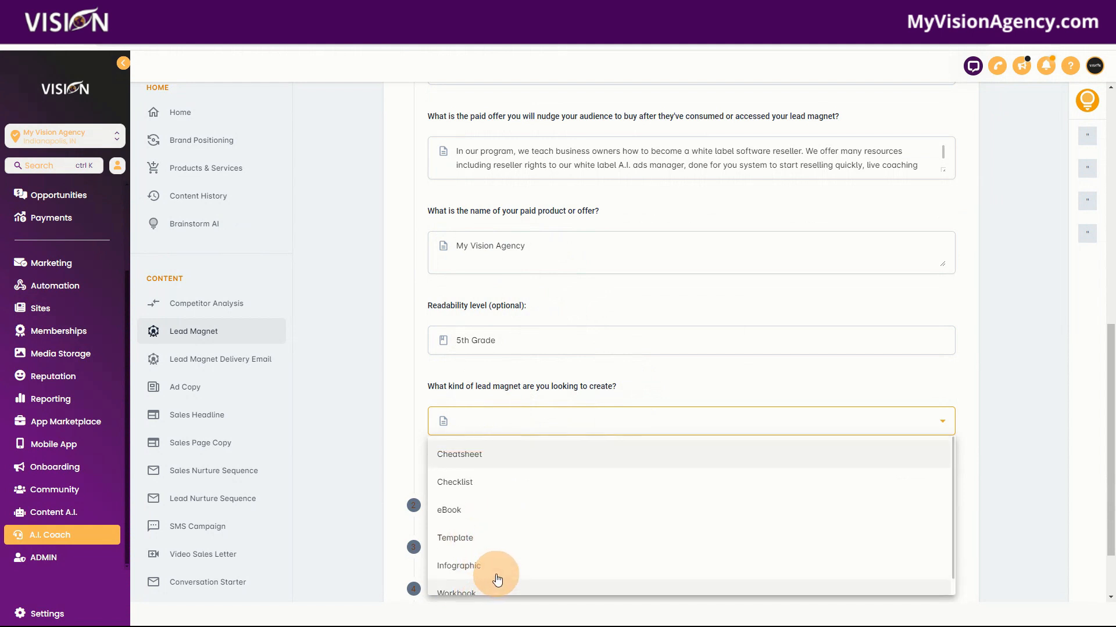
pyautogui.click(471, 487)
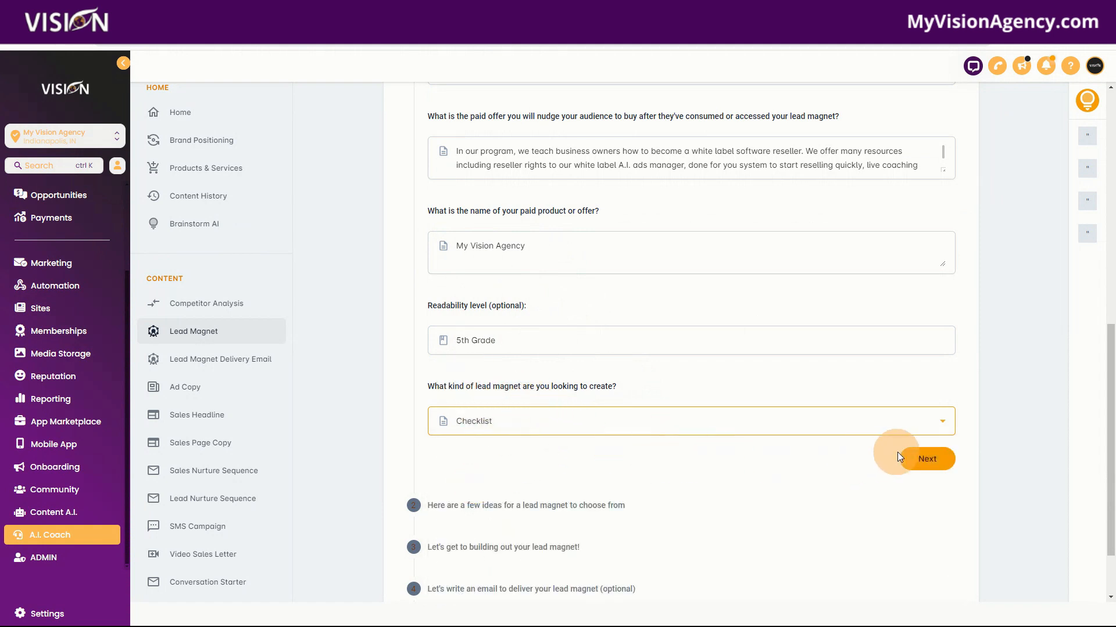
pyautogui.click(927, 459)
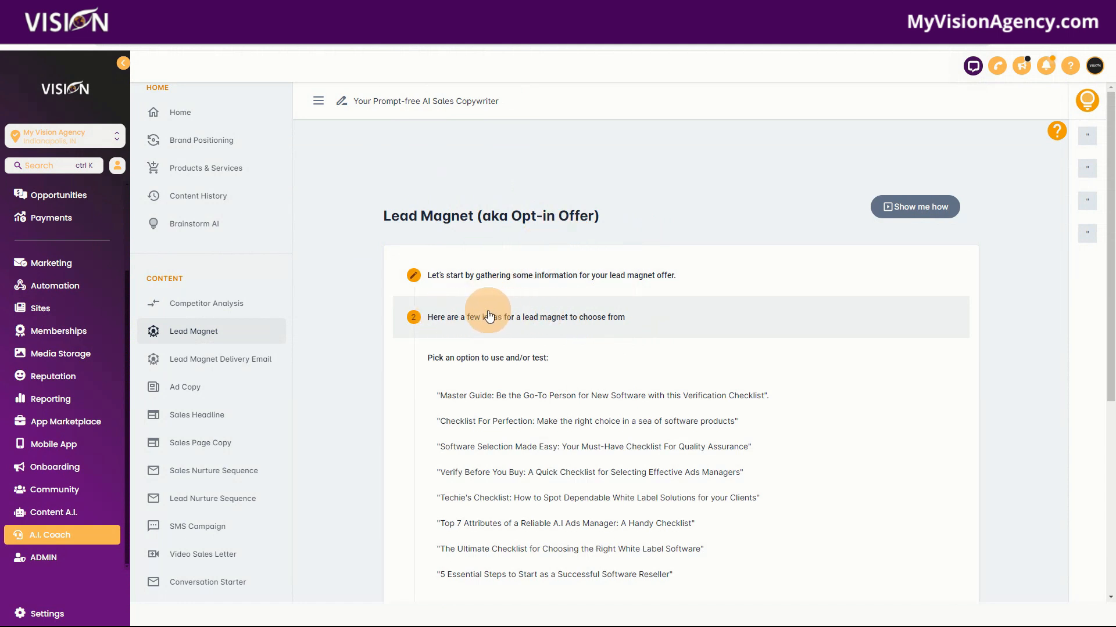
# - Choose the idea "Top 7 Attributes of a Reliable A.I Ads Manager: A Handy Checklist" and proceed to building out the lead magnet
pyautogui.scroll(-3, 1010, 411)
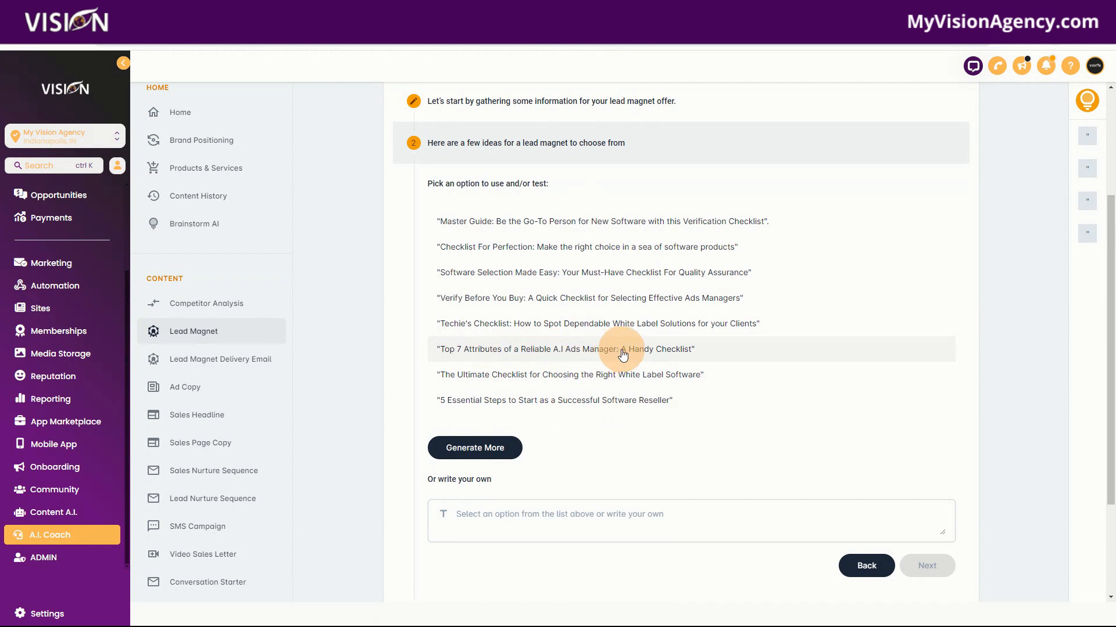
pyautogui.click(672, 355)
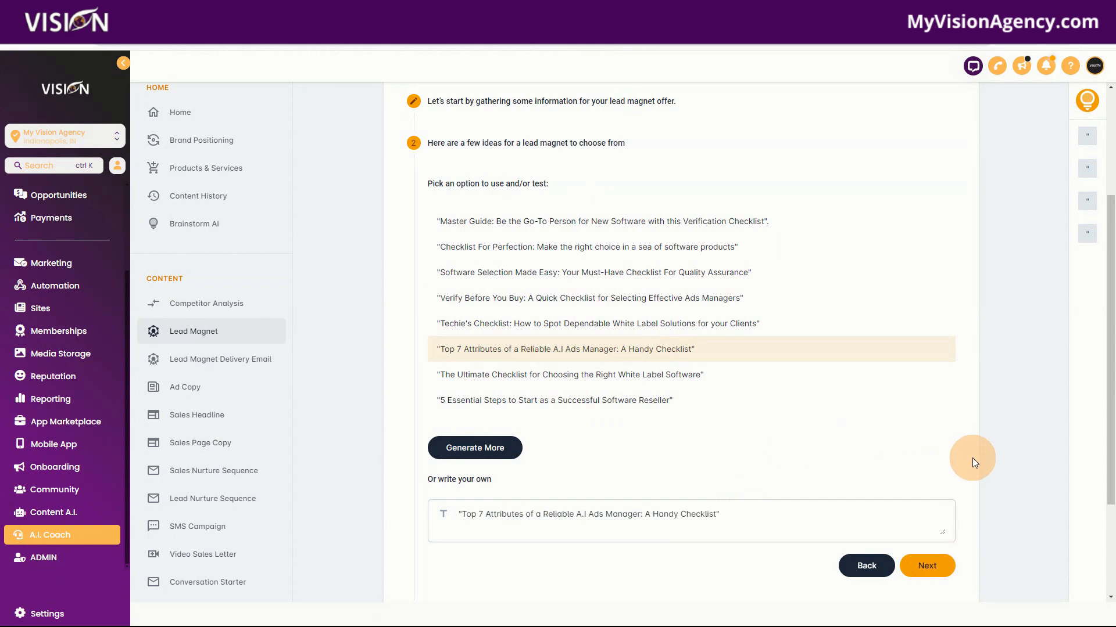
pyautogui.scroll(-2, 971, 458)
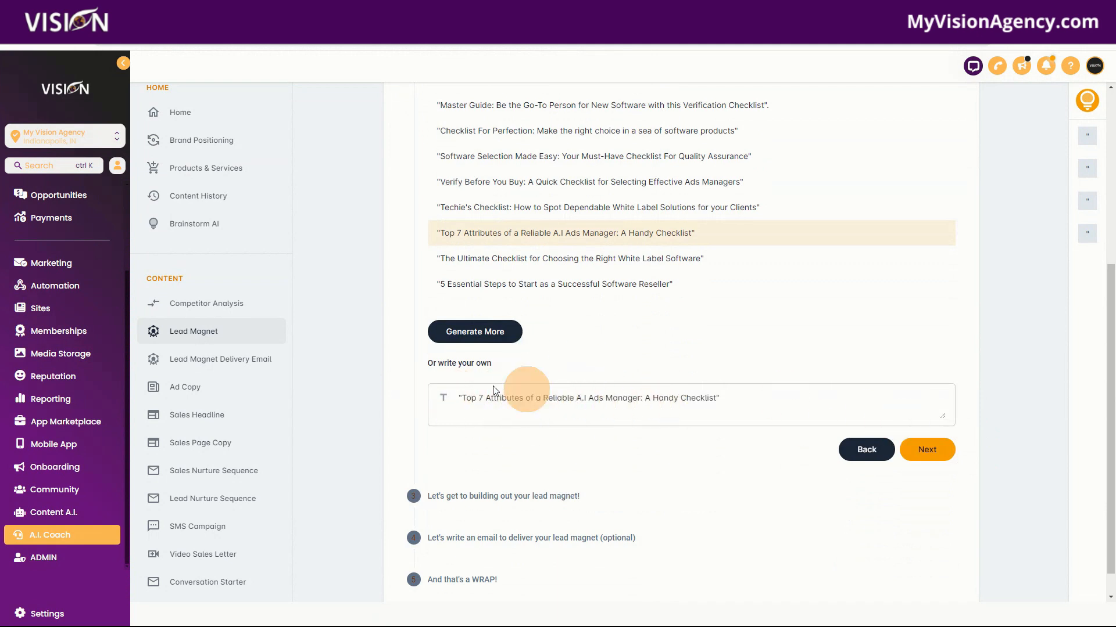
pyautogui.click(924, 449)
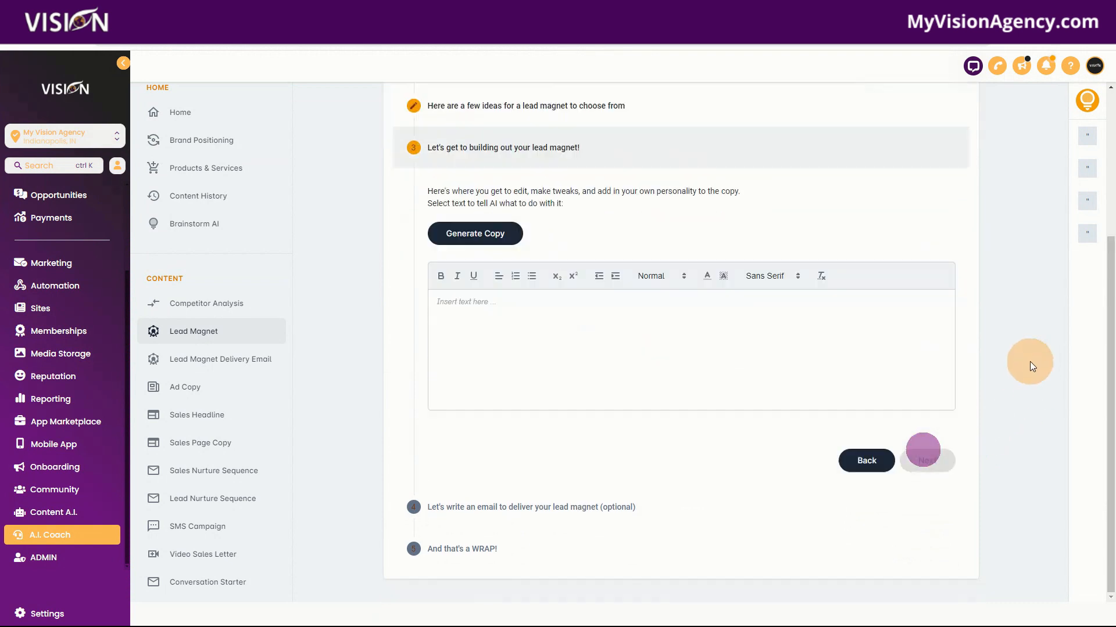
# - Generate the lead magnet's copy and read through it from the headline to the conclusion
pyautogui.scroll(3, 1030, 381)
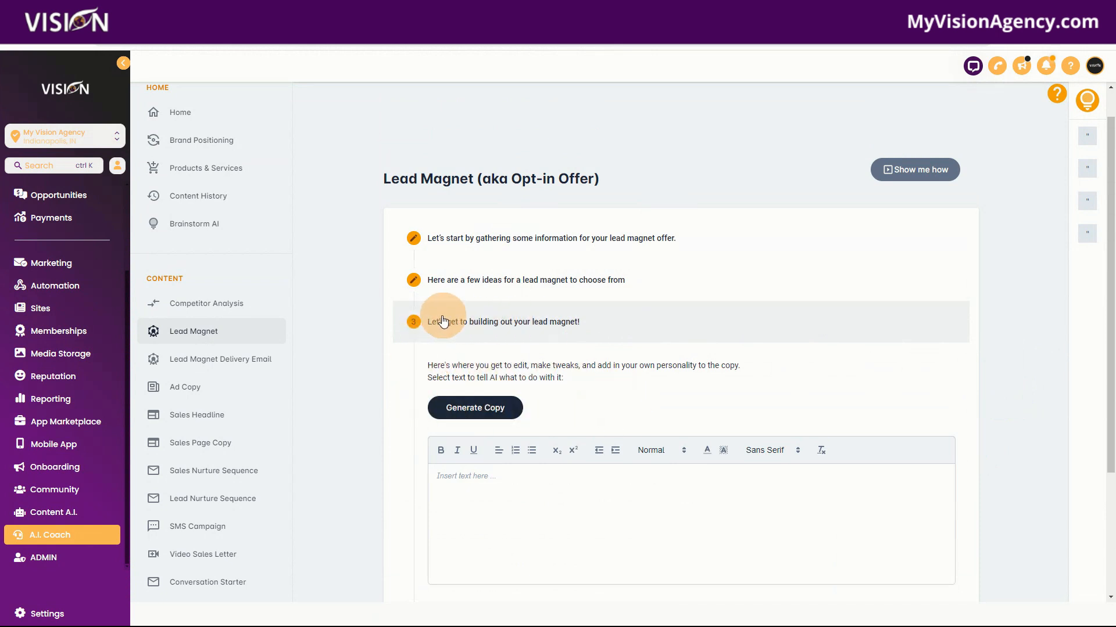
pyautogui.scroll(-2, 731, 347)
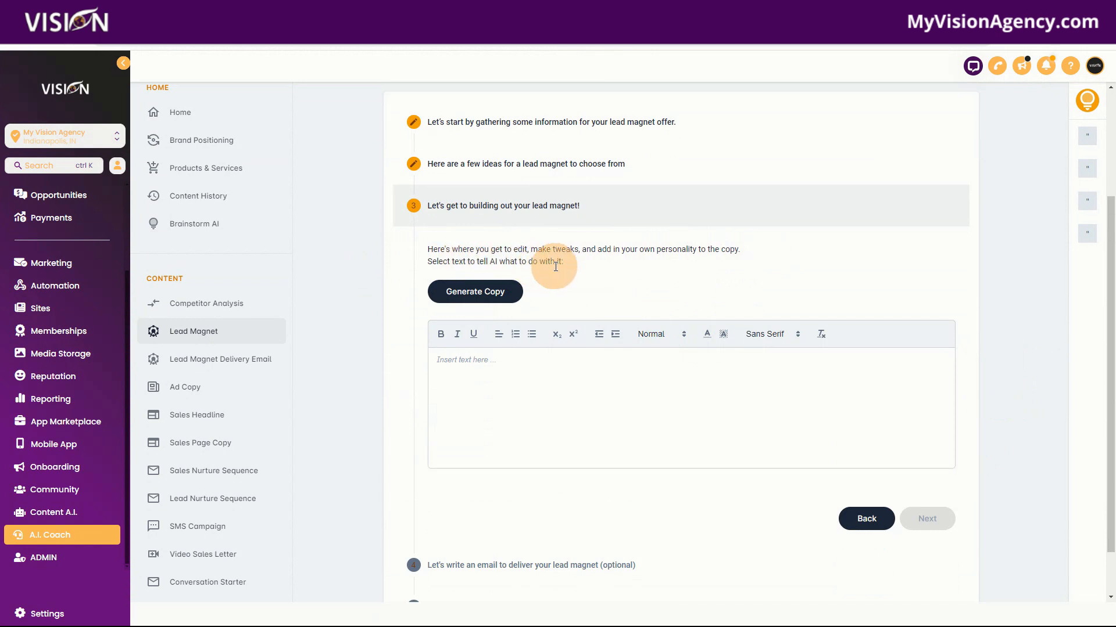
pyautogui.click(468, 295)
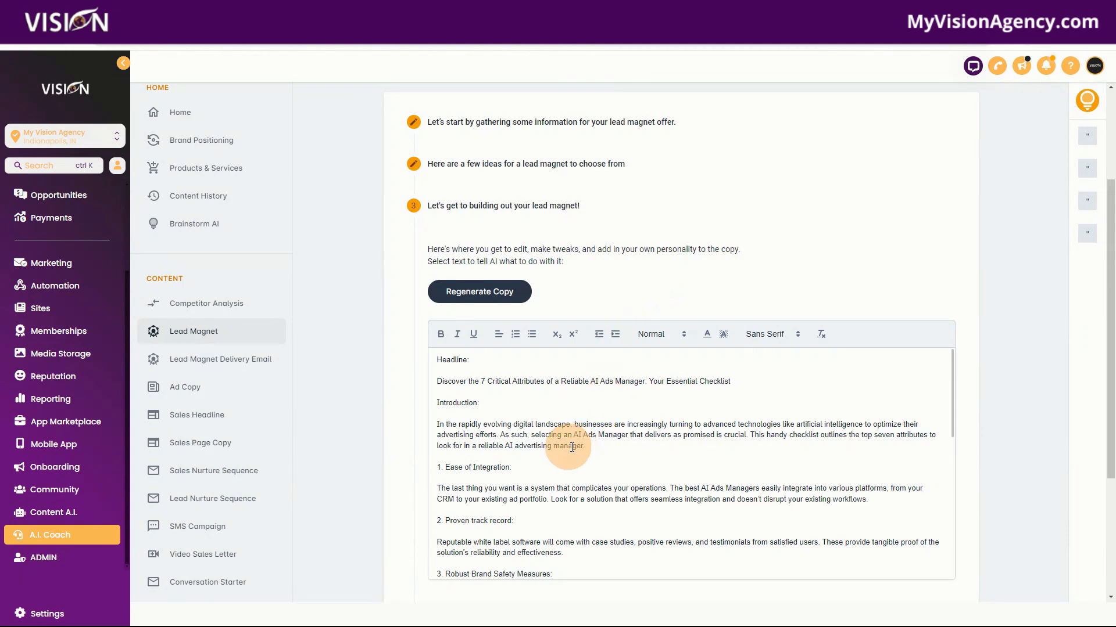
pyautogui.scroll(-3, 974, 424)
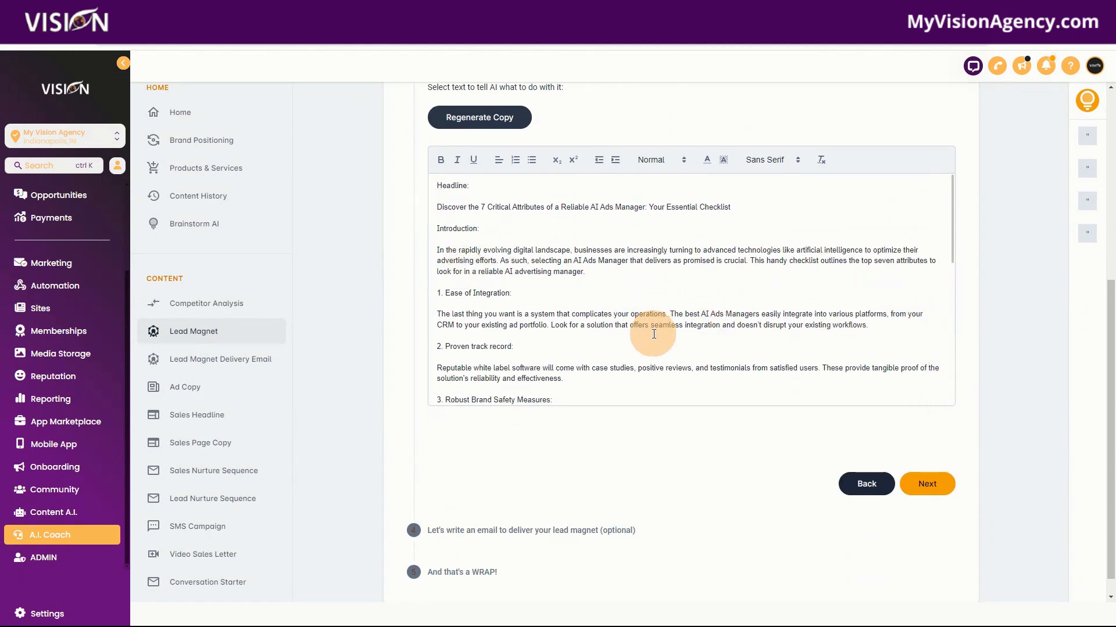
pyautogui.scroll(-4, 651, 332)
pyautogui.scroll(-3, 652, 339)
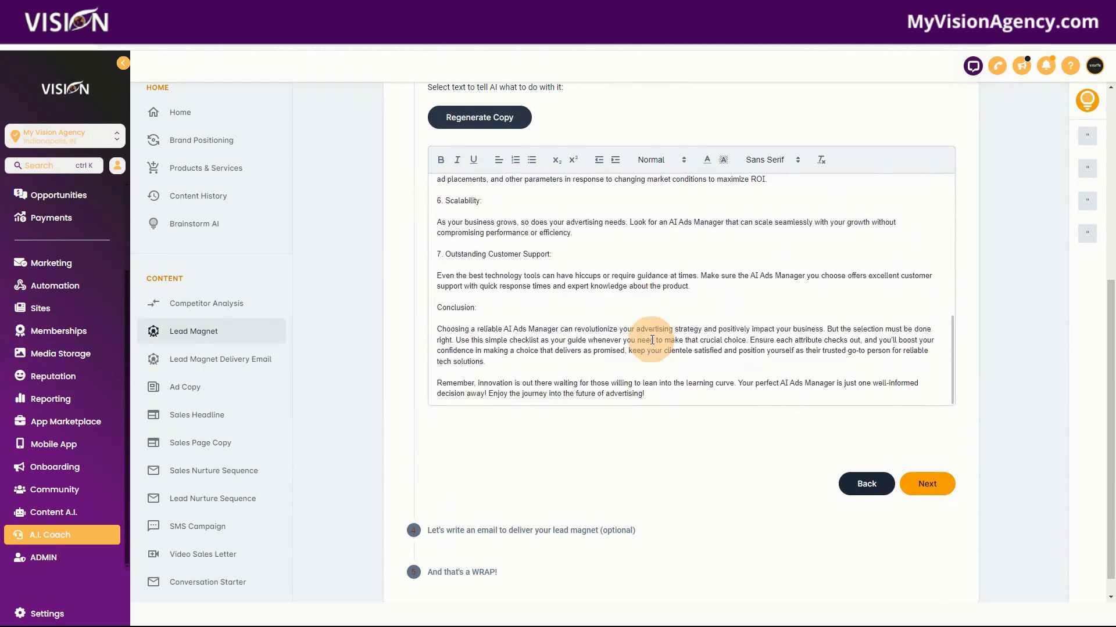
pyautogui.scroll(6, 506, 289)
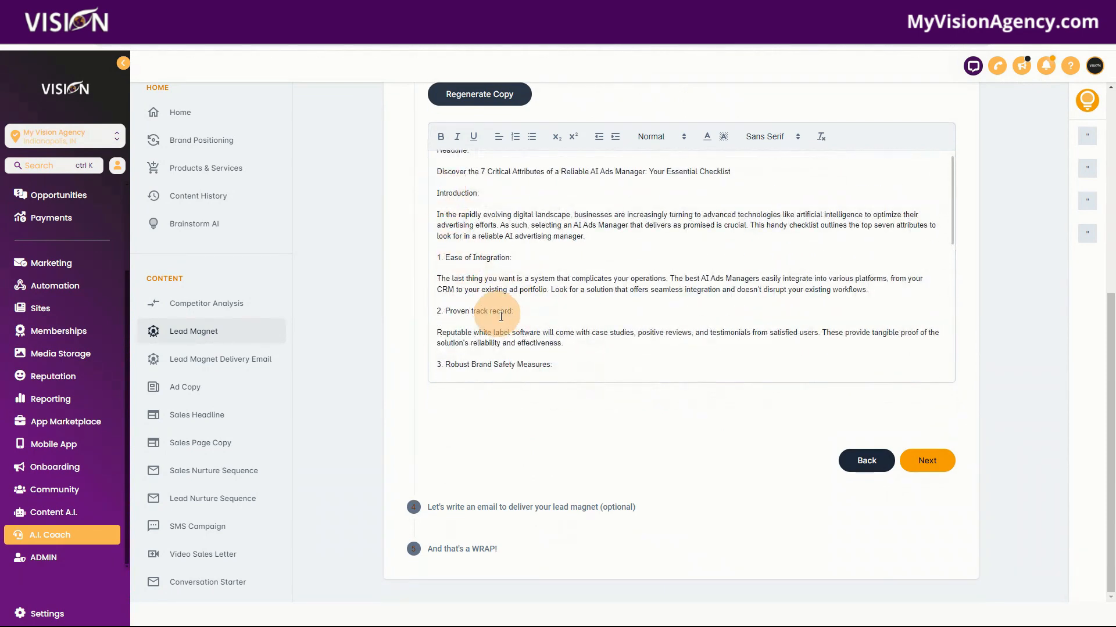
pyautogui.scroll(1, 459, 262)
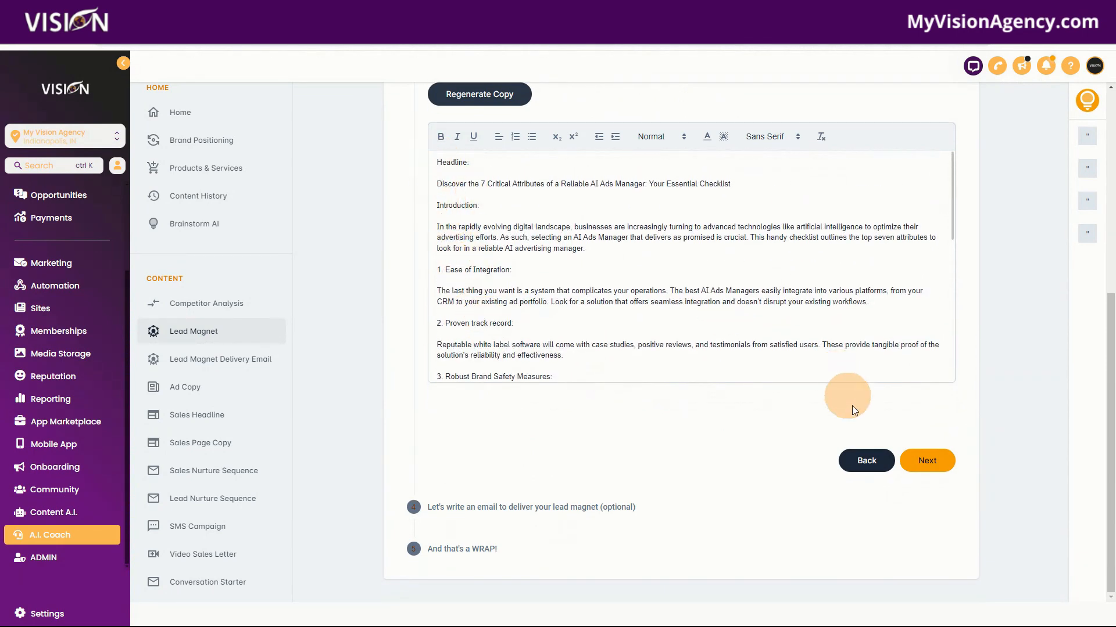
# - Accept the checklist copy and generate an email to deliver the lead magnet
pyautogui.click(928, 462)
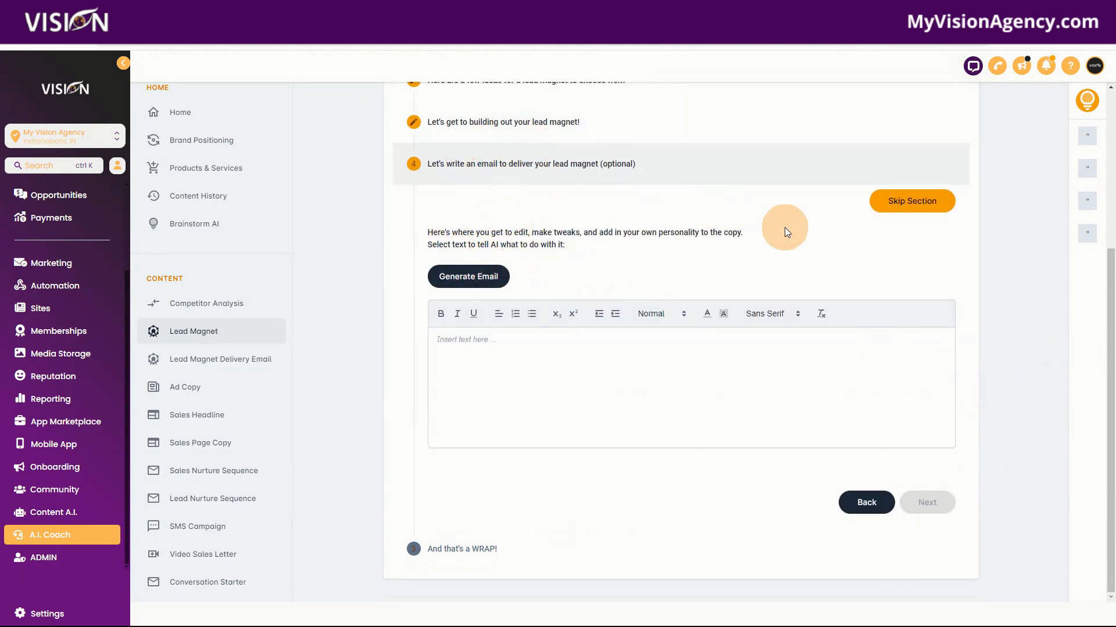
pyautogui.click(474, 277)
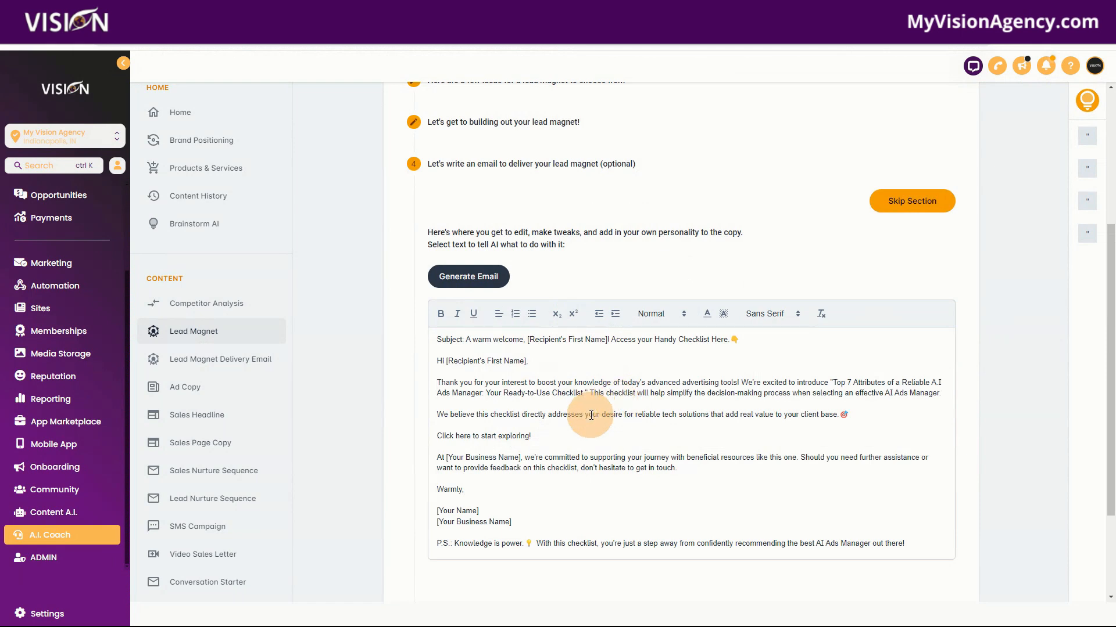
pyautogui.scroll(-3, 1009, 448)
# - Proceed to the final wrap-up section, copy the finished lead magnet content and complete the lead magnet
pyautogui.click(929, 503)
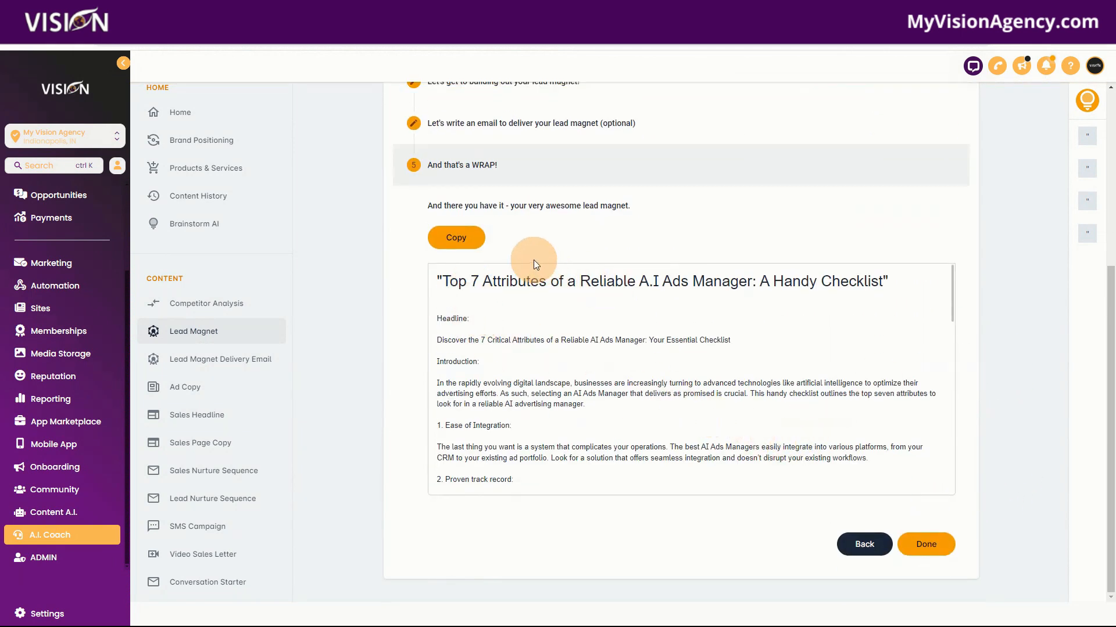
pyautogui.click(457, 239)
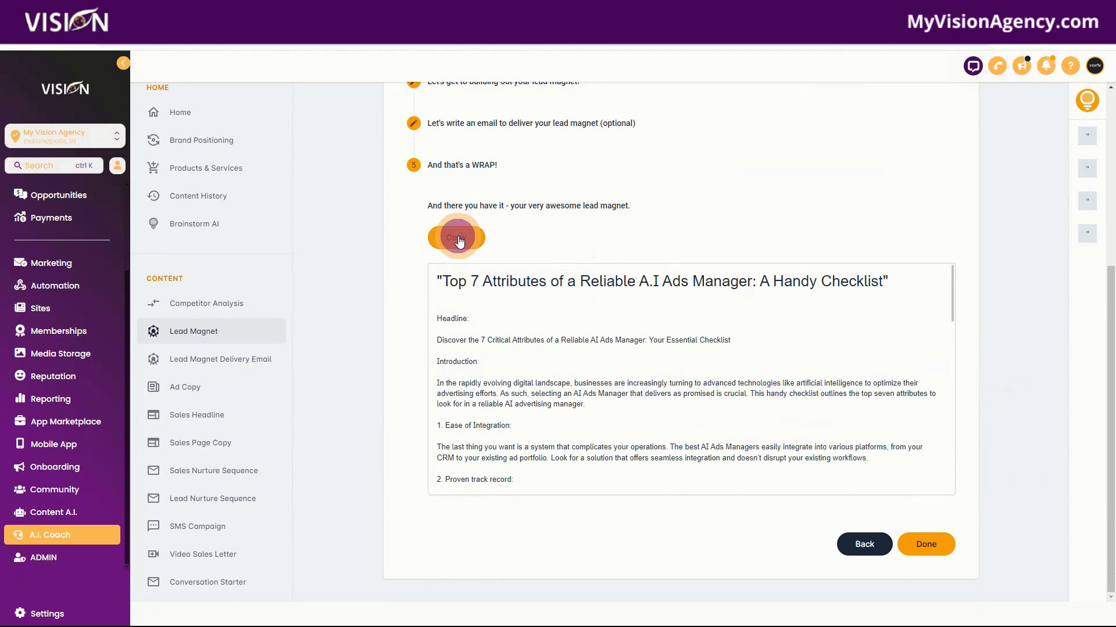
pyautogui.click(927, 545)
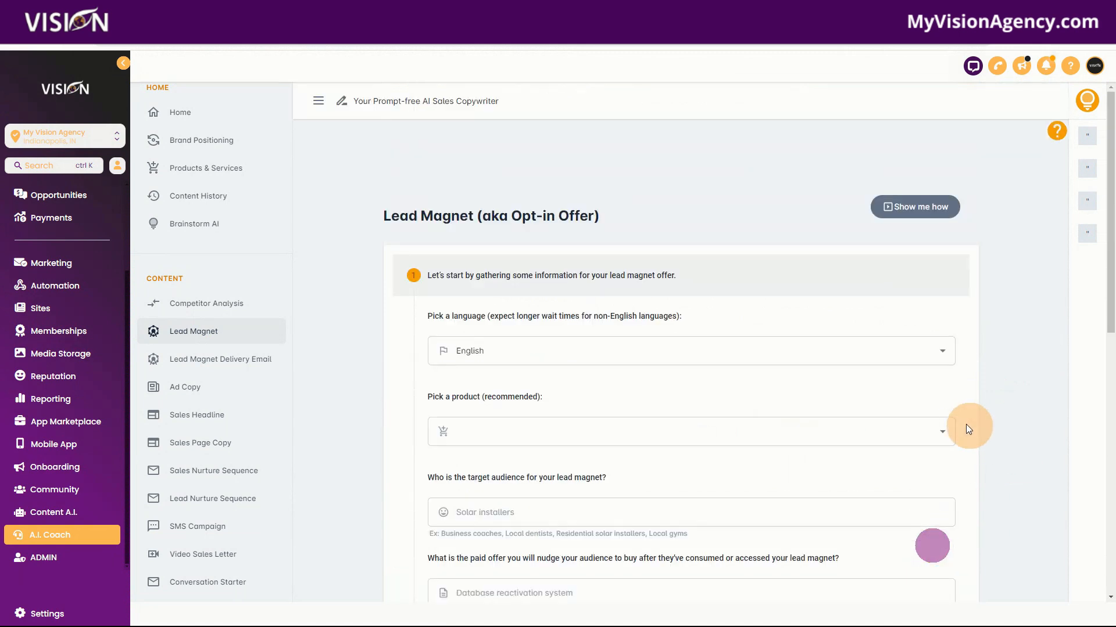
# - Open the content history and review the saved "Top 7 Attributes" lead magnet entry and the earlier content
pyautogui.click(190, 196)
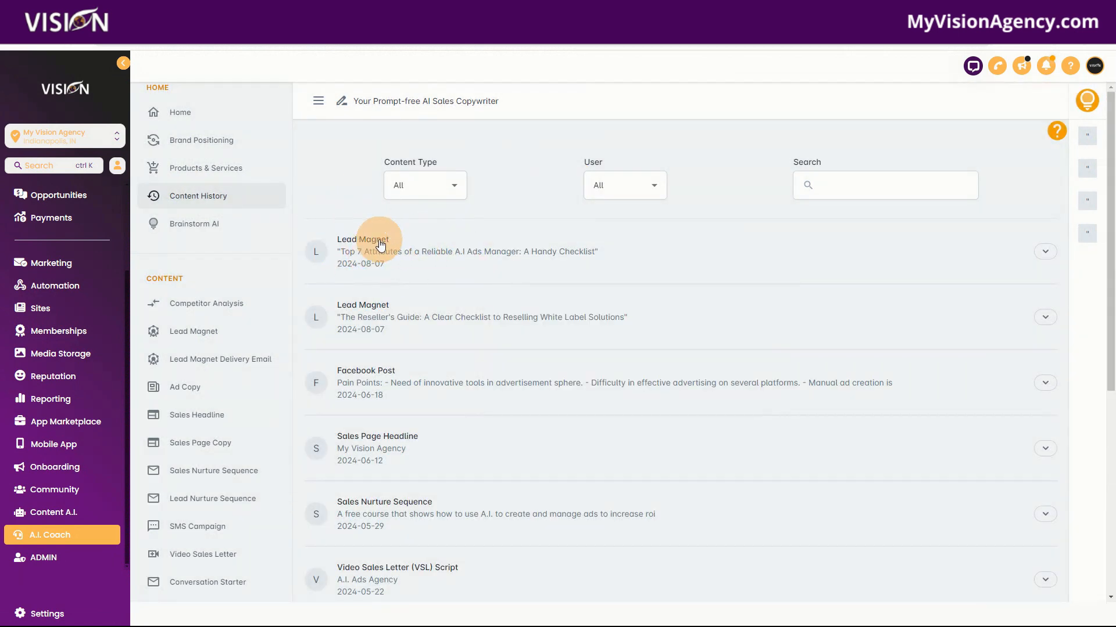
pyautogui.click(371, 250)
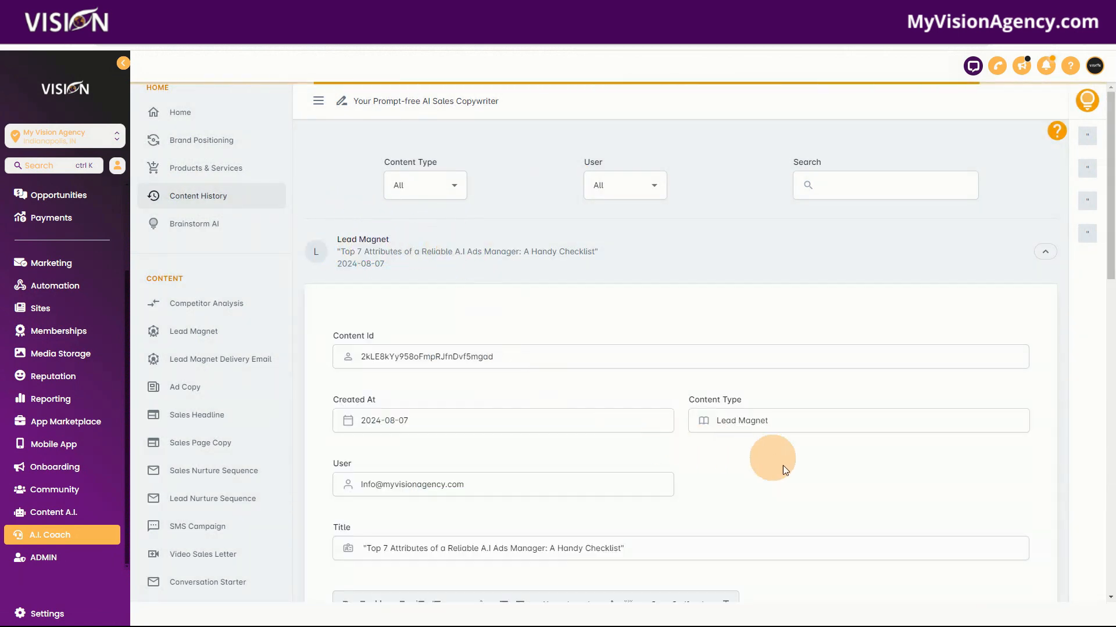
pyautogui.scroll(-10, 755, 455)
pyautogui.scroll(-3, 643, 451)
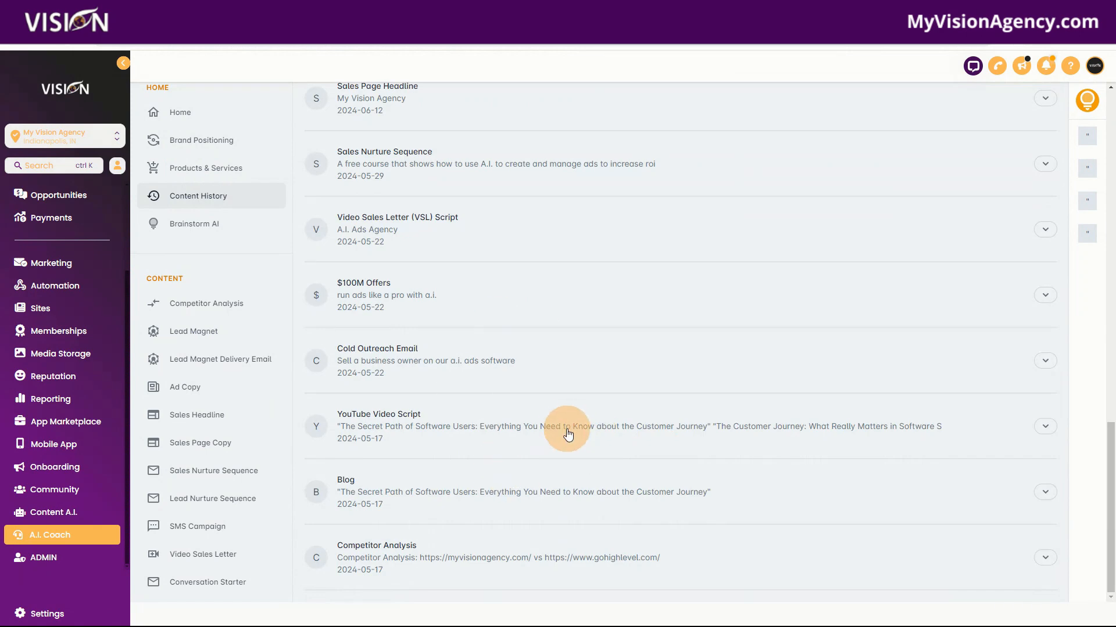
pyautogui.scroll(15, 511, 469)
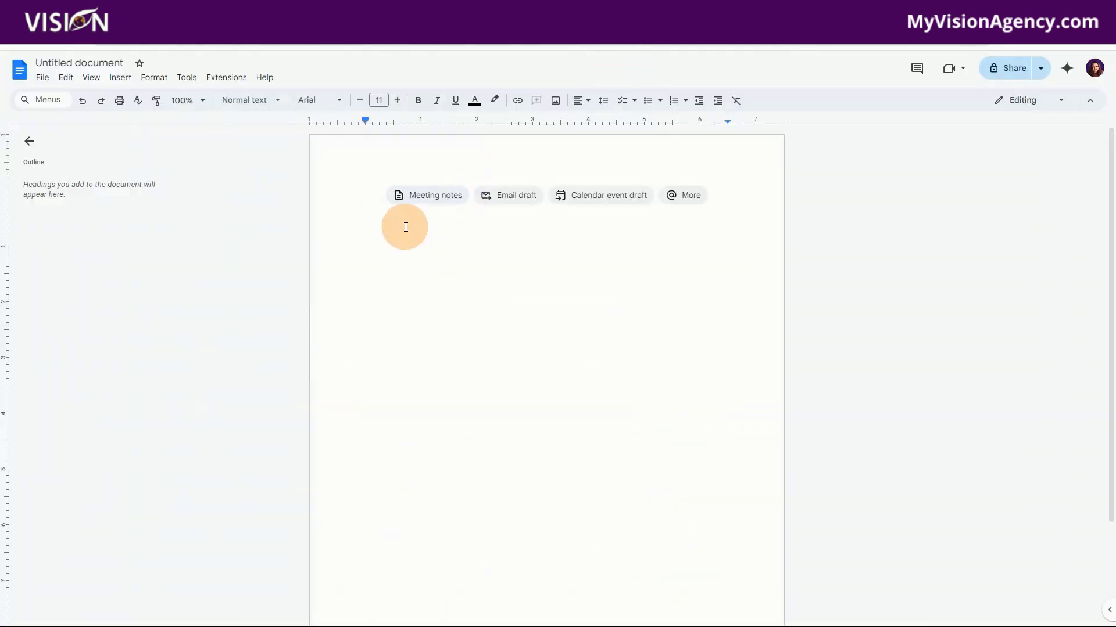
# - Switch to a blank Google Docs document and paste in the copied lead magnet content
pyautogui.click(376, 191)
pyautogui.hotkey('ctrl', 'v')
pyautogui.scroll(15, 490, 385)
pyautogui.scroll(3, 481, 385)
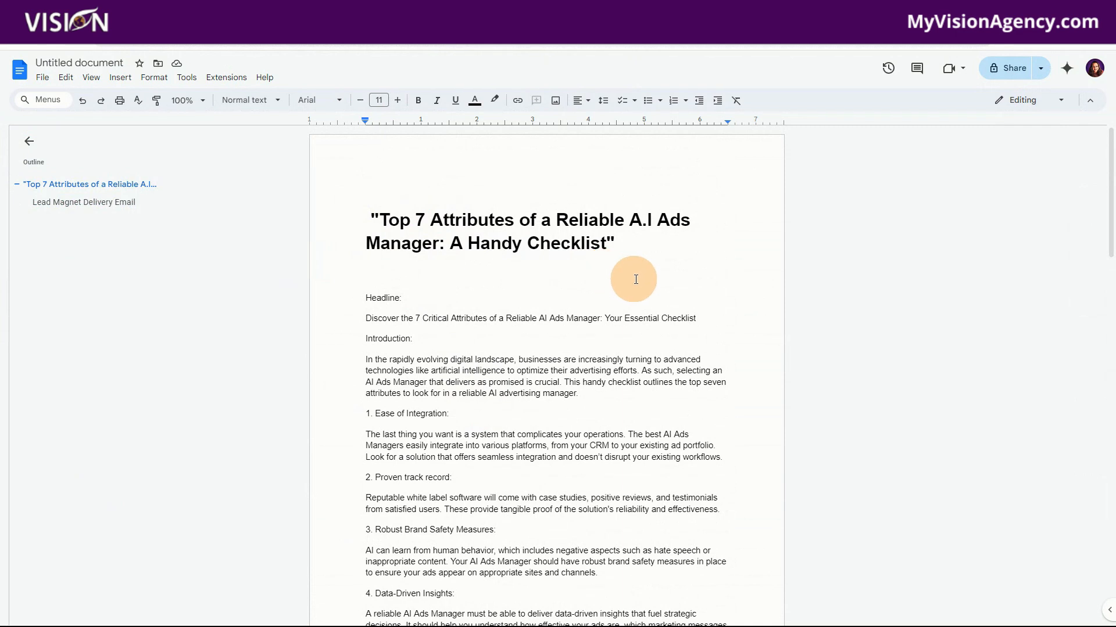
# - Delete the "Headline:" label line and remove the leading space before the document title
pyautogui.moveTo(413, 296); pyautogui.dragTo(366, 295)
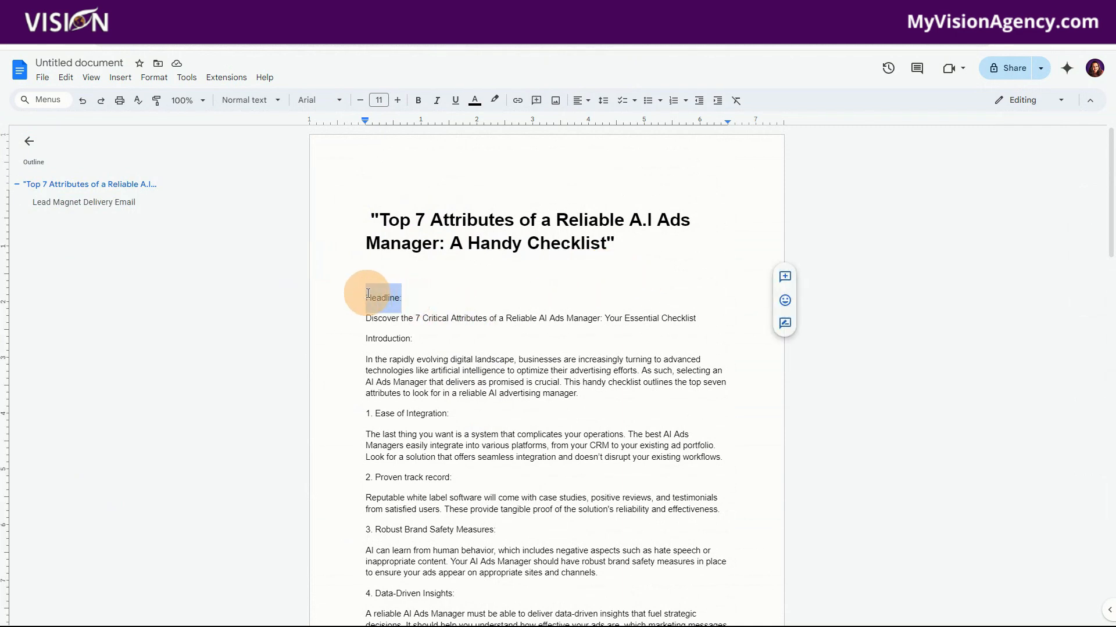
pyautogui.press('BackSpace')
pyautogui.press('Delete')
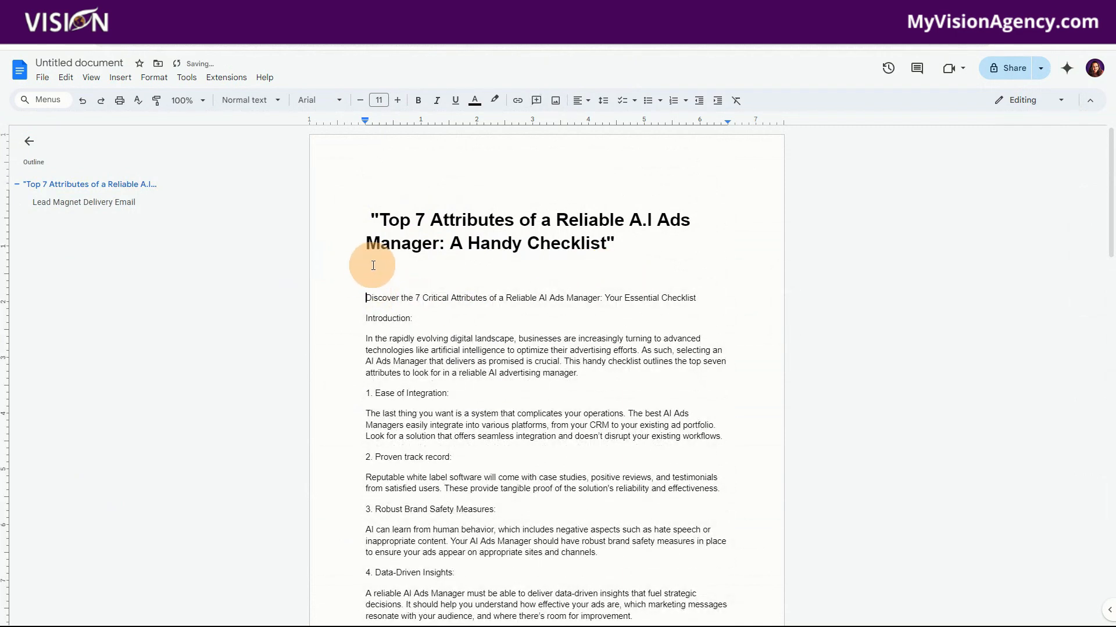
pyautogui.moveTo(372, 213); pyautogui.dragTo(623, 244)
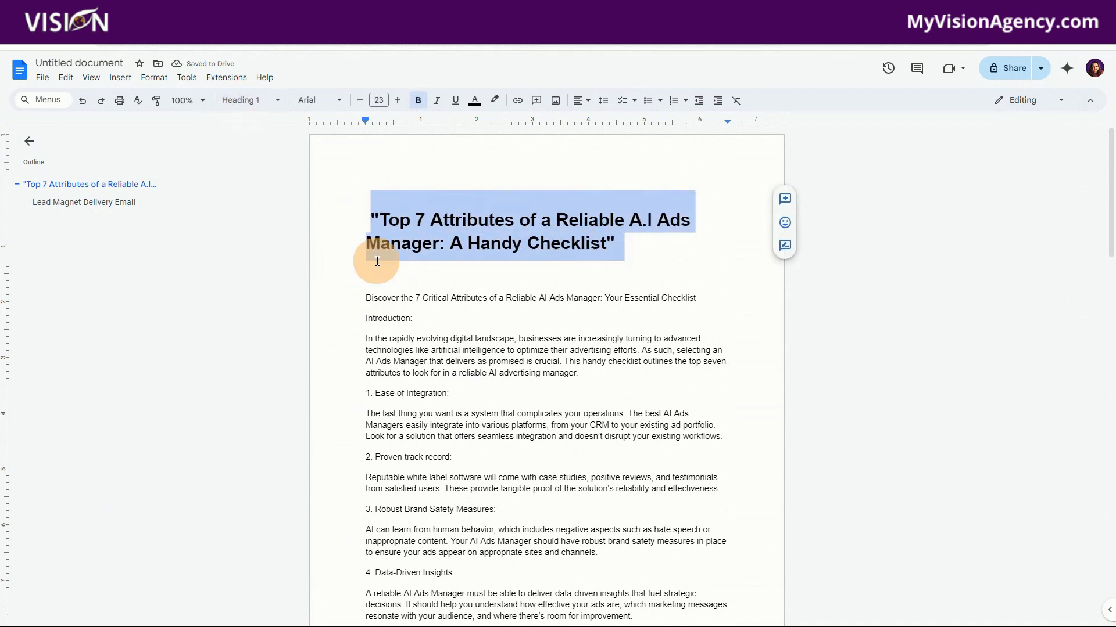
pyautogui.click(374, 216)
pyautogui.press('Delete')
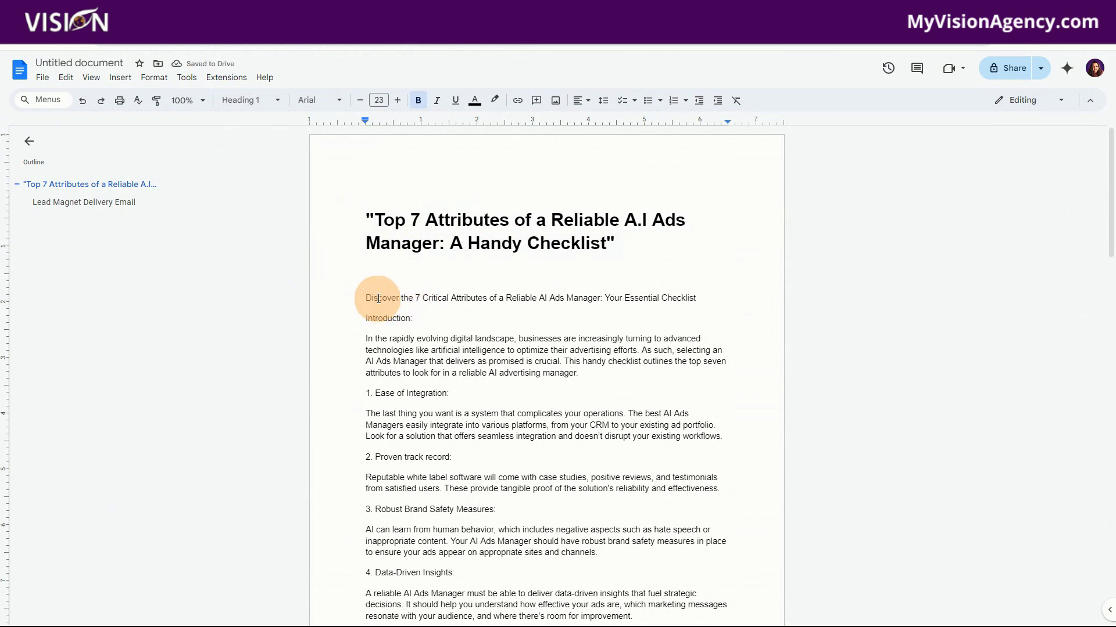
pyautogui.moveTo(367, 297); pyautogui.dragTo(699, 299)
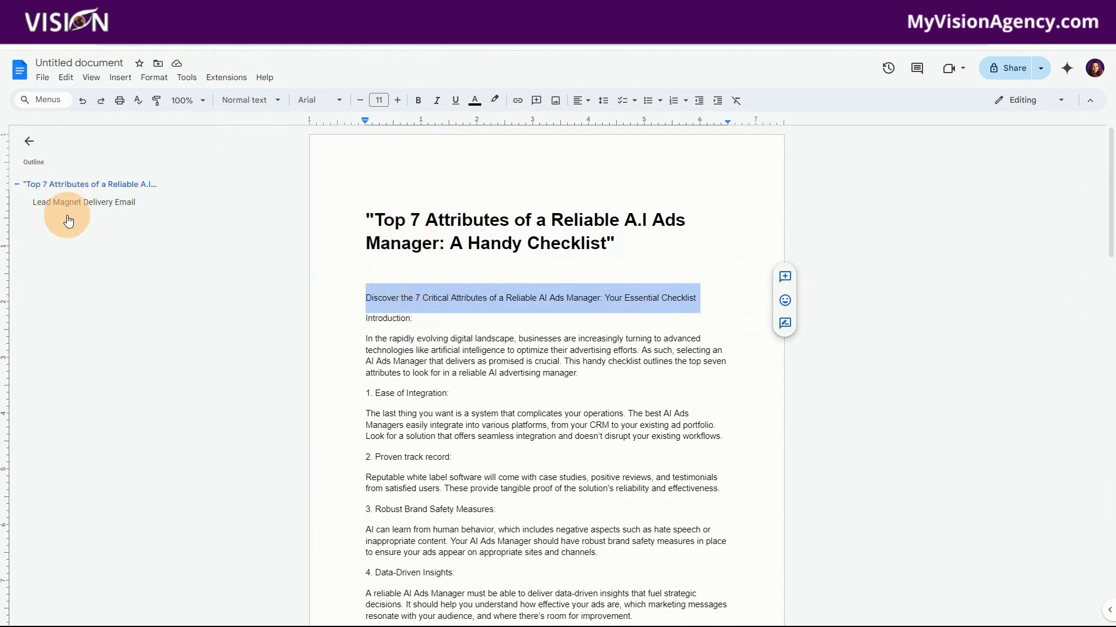
pyautogui.click(251, 102)
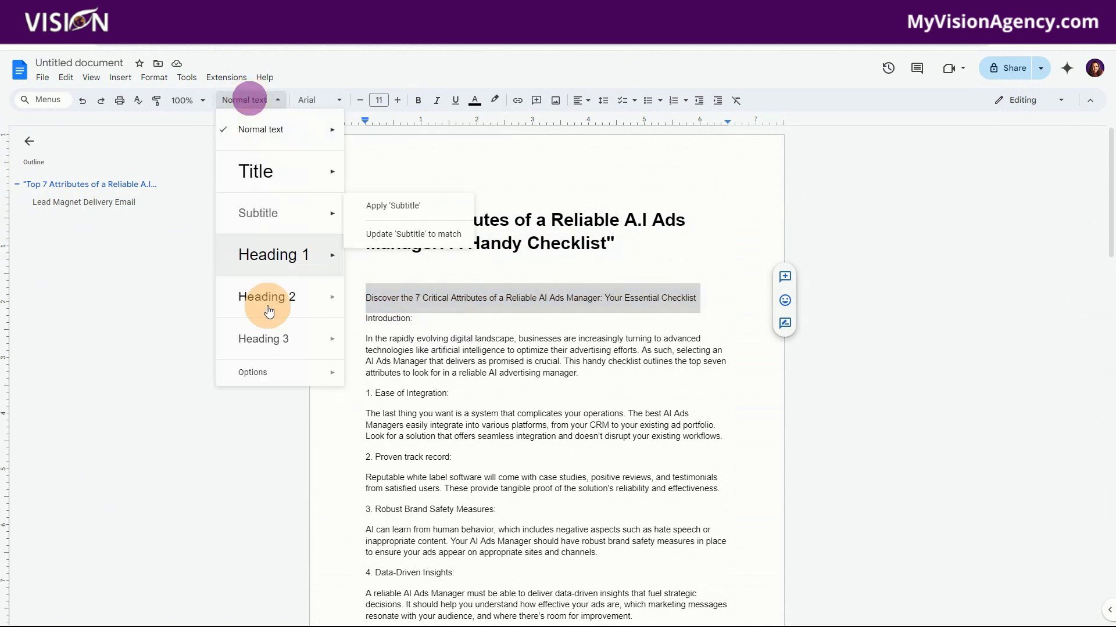
pyautogui.click(640, 303)
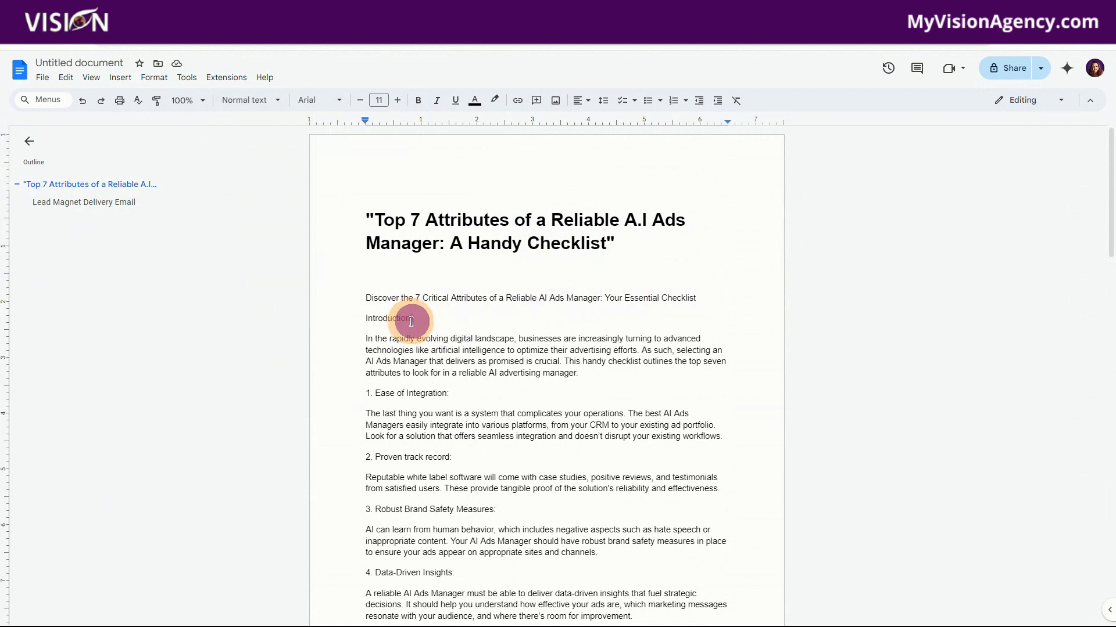
# - Apply the Heading 1 style to the "Introduction:" line
pyautogui.moveTo(412, 322); pyautogui.dragTo(367, 318)
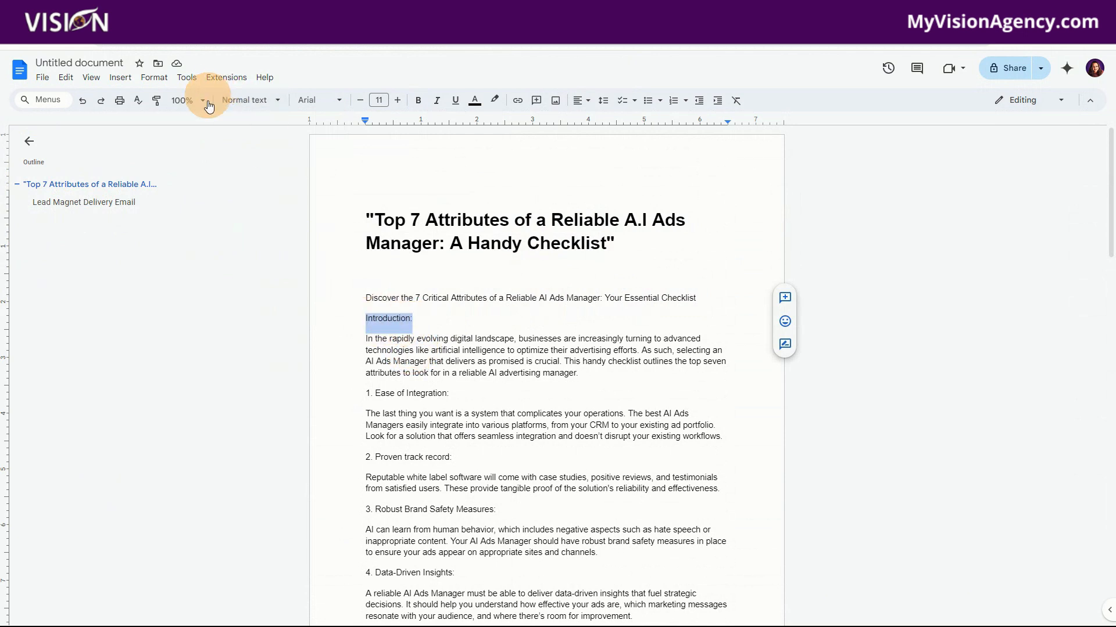
pyautogui.click(243, 103)
pyautogui.moveTo(264, 299)
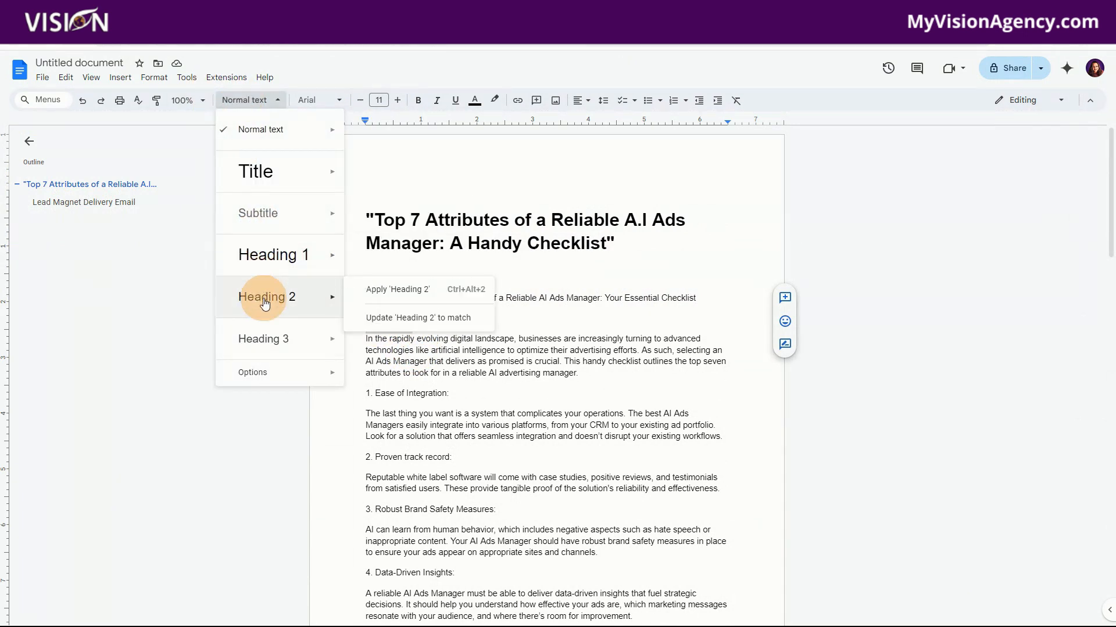
pyautogui.moveTo(268, 255)
pyautogui.click(401, 249)
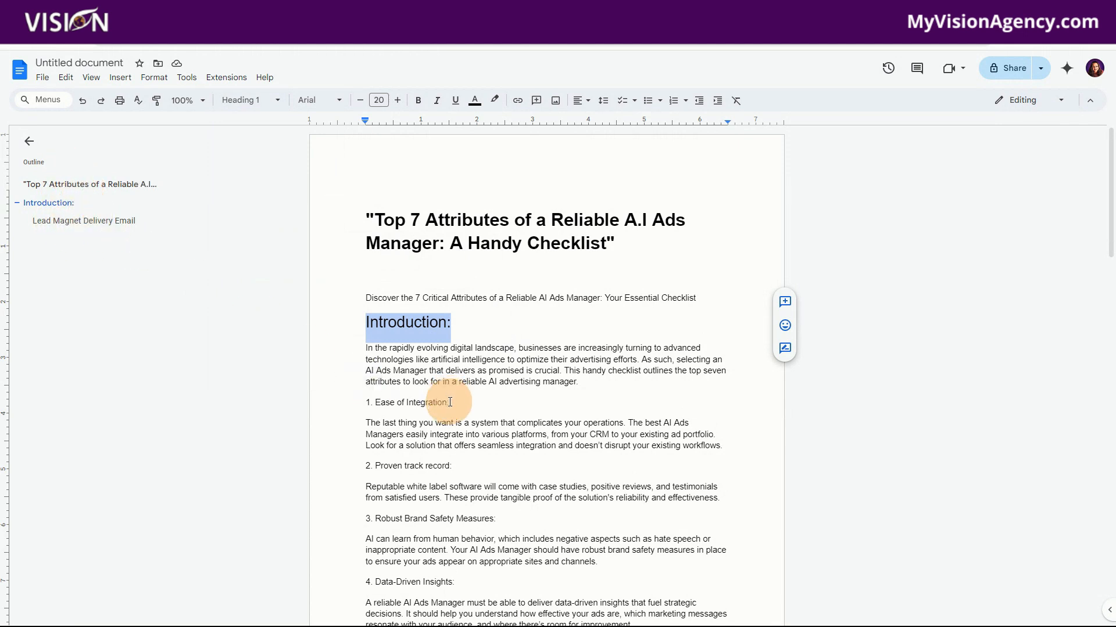
# - Apply the Heading 1 style to the "1. Ease of Integration:" line
pyautogui.moveTo(450, 402); pyautogui.dragTo(367, 405)
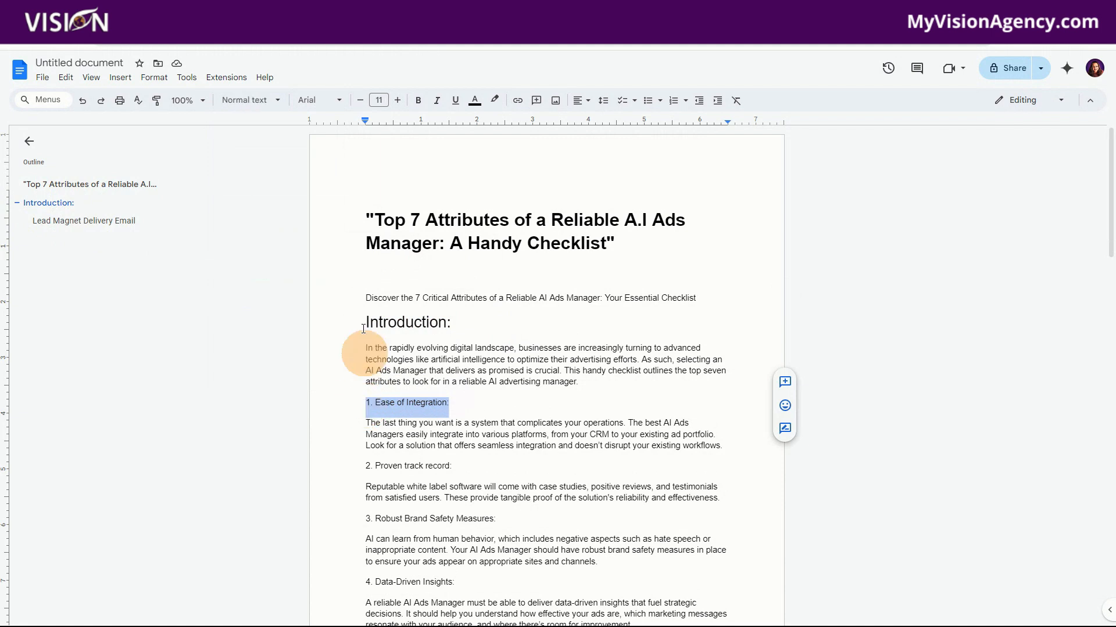
pyautogui.click(267, 109)
pyautogui.moveTo(290, 252)
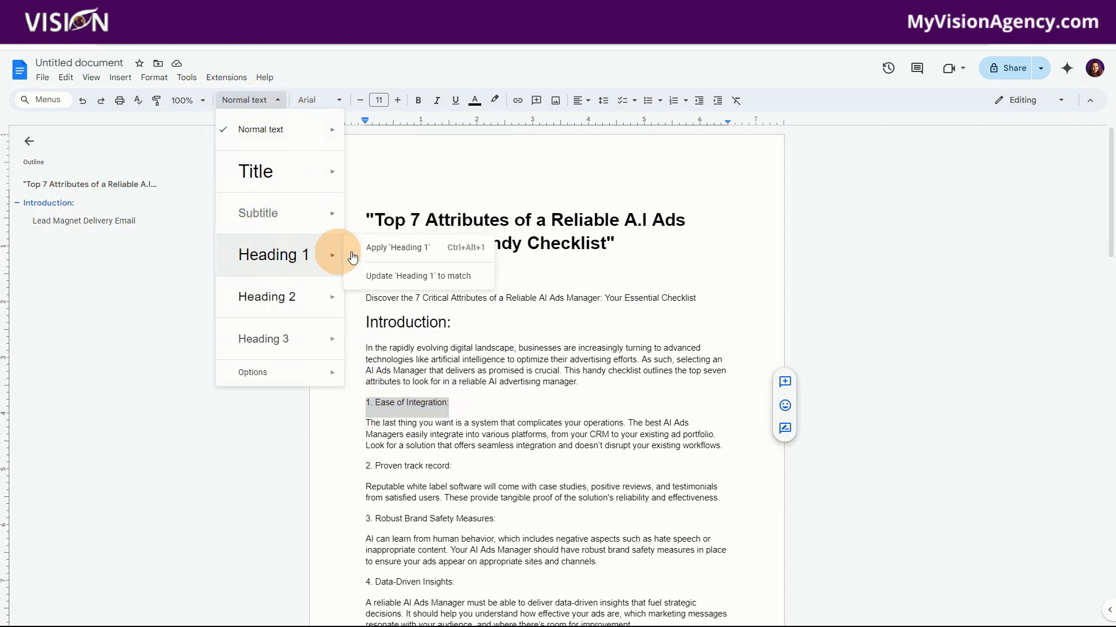
pyautogui.click(375, 249)
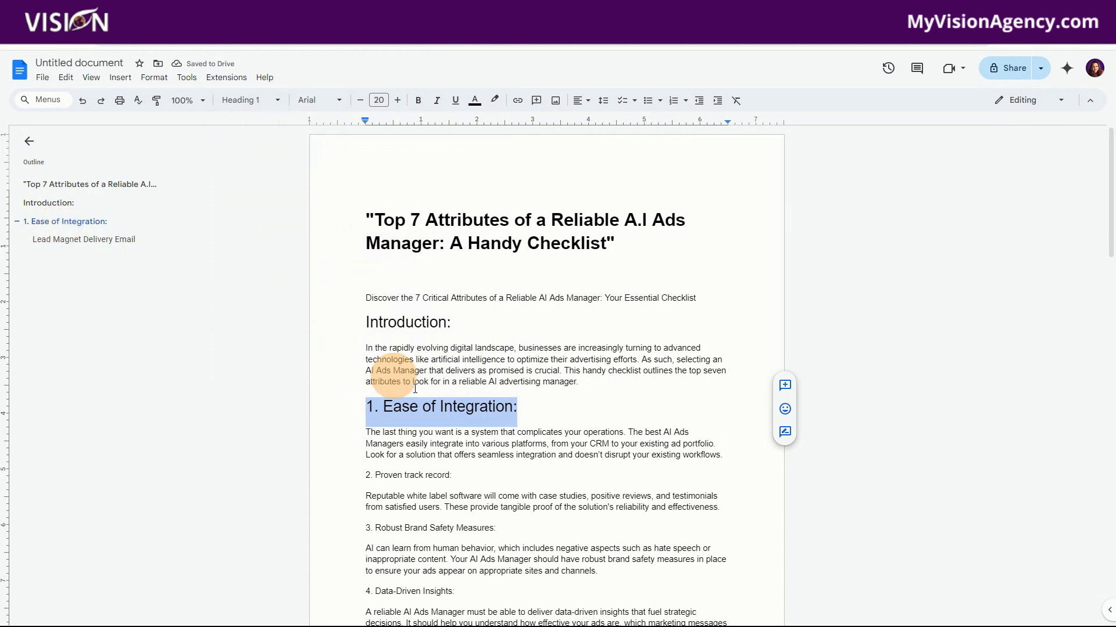
# - Apply the Heading 1 style to the "2. Proven track record:" line
pyautogui.scroll(-3, 505, 398)
pyautogui.moveTo(458, 305); pyautogui.dragTo(367, 302)
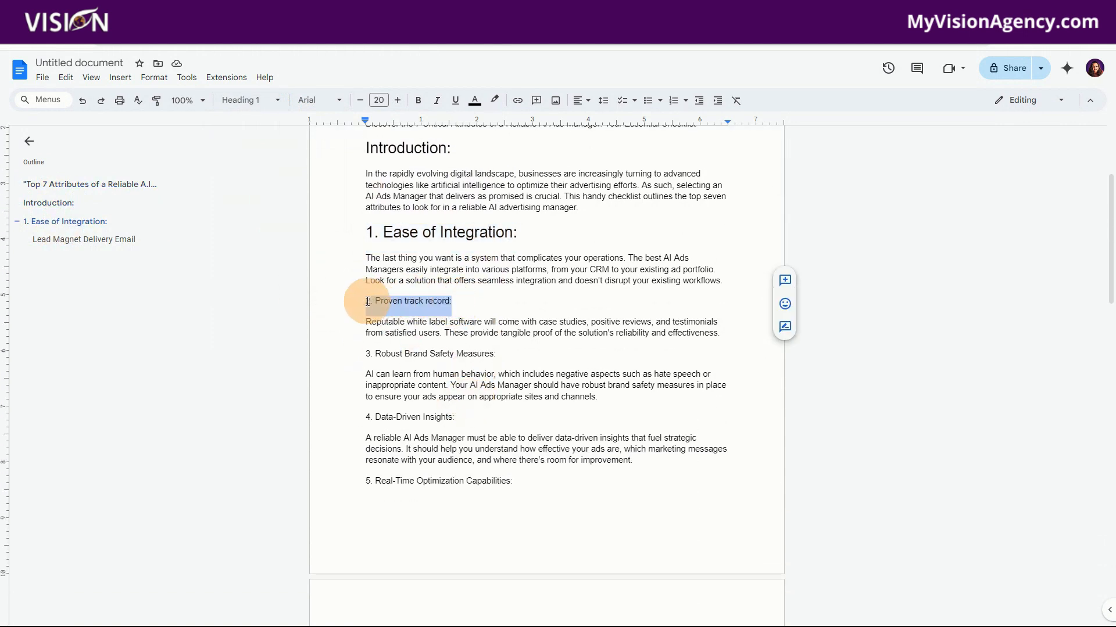
pyautogui.click(247, 101)
pyautogui.moveTo(271, 261)
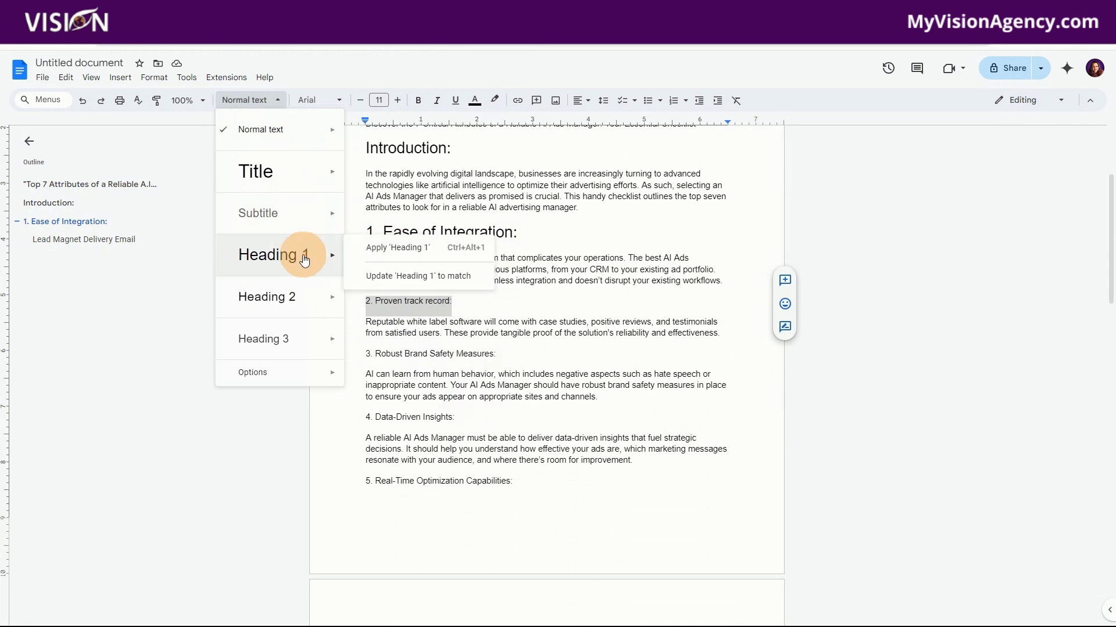
pyautogui.click(400, 248)
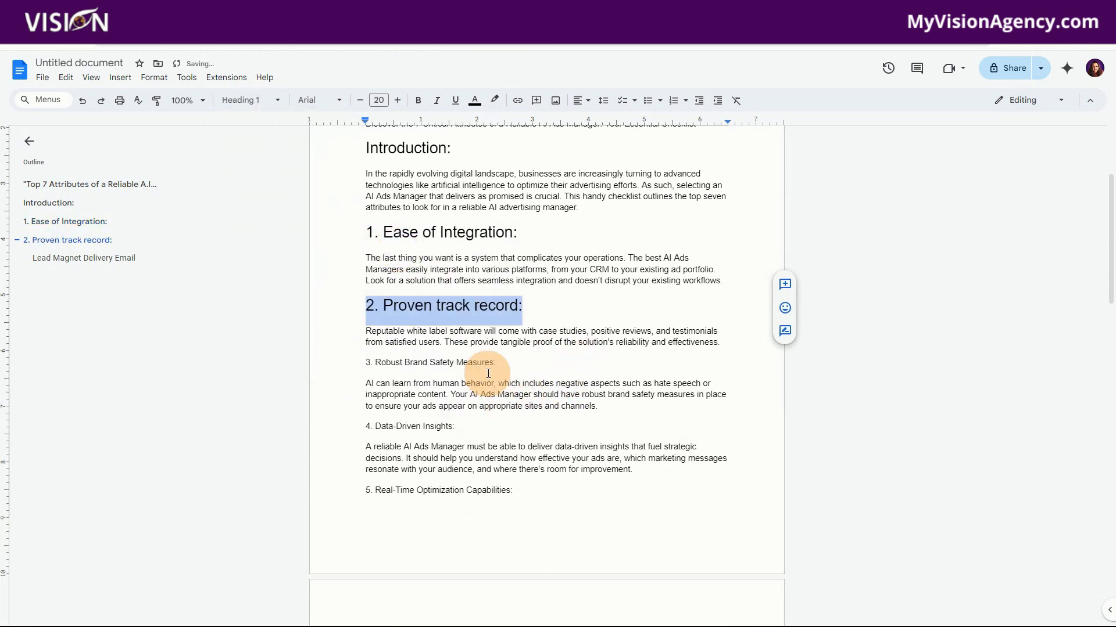
# - Apply the Heading 1 style to the "3. Robust Brand Safety Measures:" line
pyautogui.moveTo(502, 362); pyautogui.dragTo(363, 366)
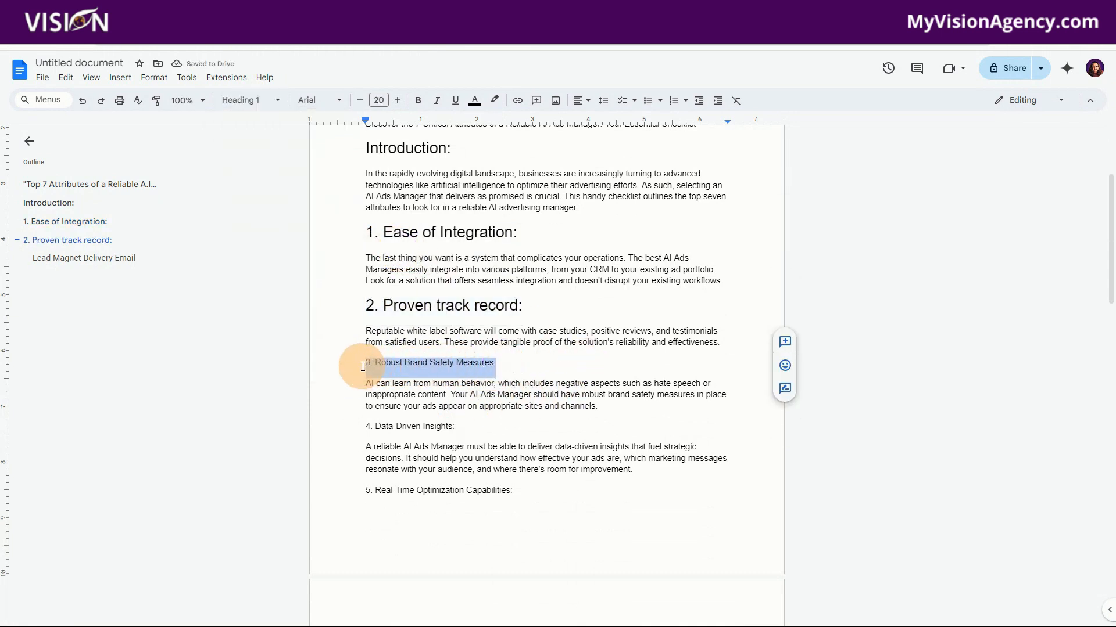
pyautogui.click(238, 100)
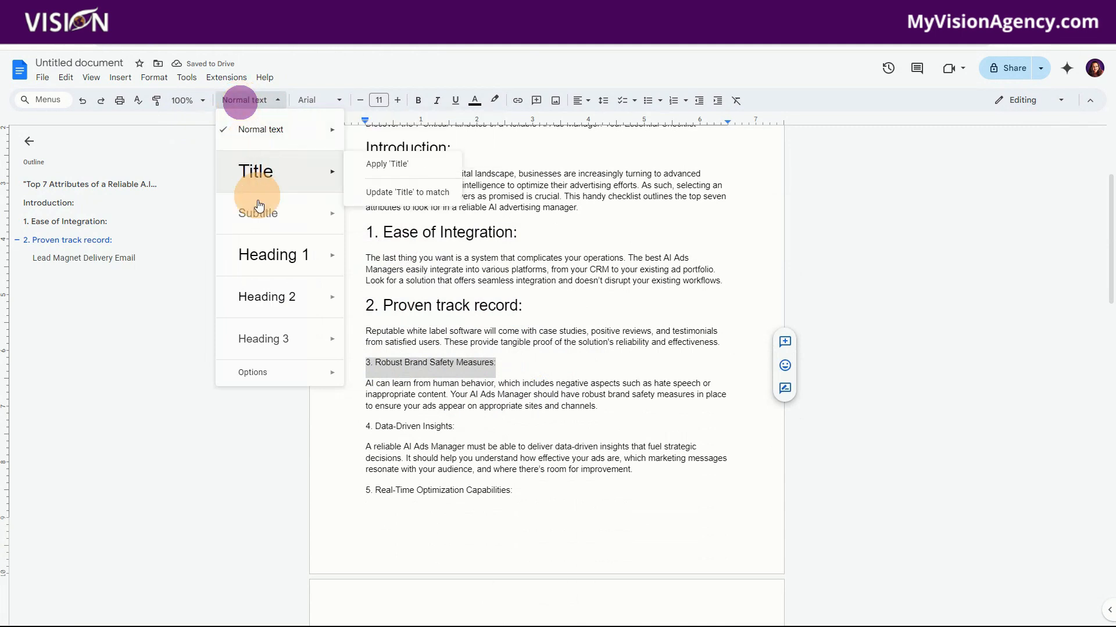
pyautogui.moveTo(286, 256)
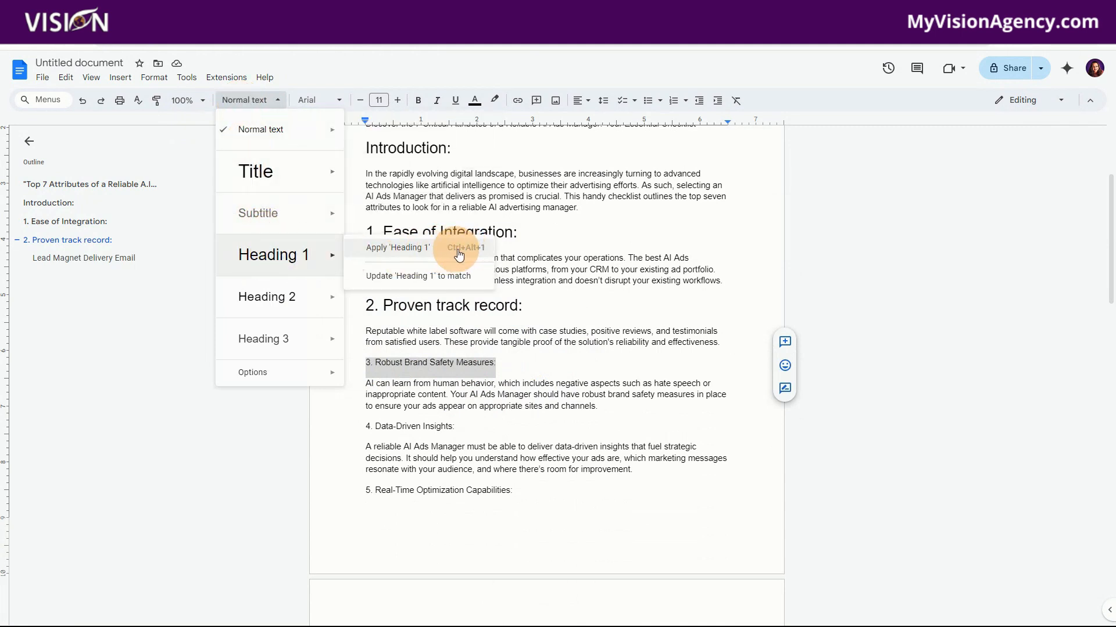
pyautogui.moveTo(494, 363); pyautogui.dragTo(365, 363)
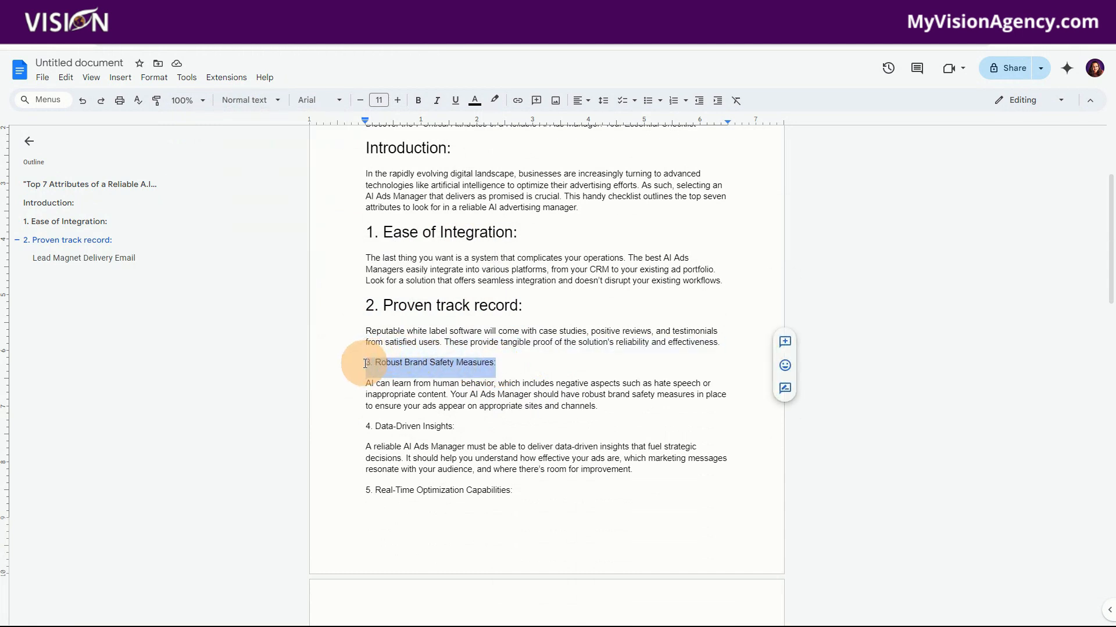
pyautogui.hotkey('ctrl', 'alt', '1')
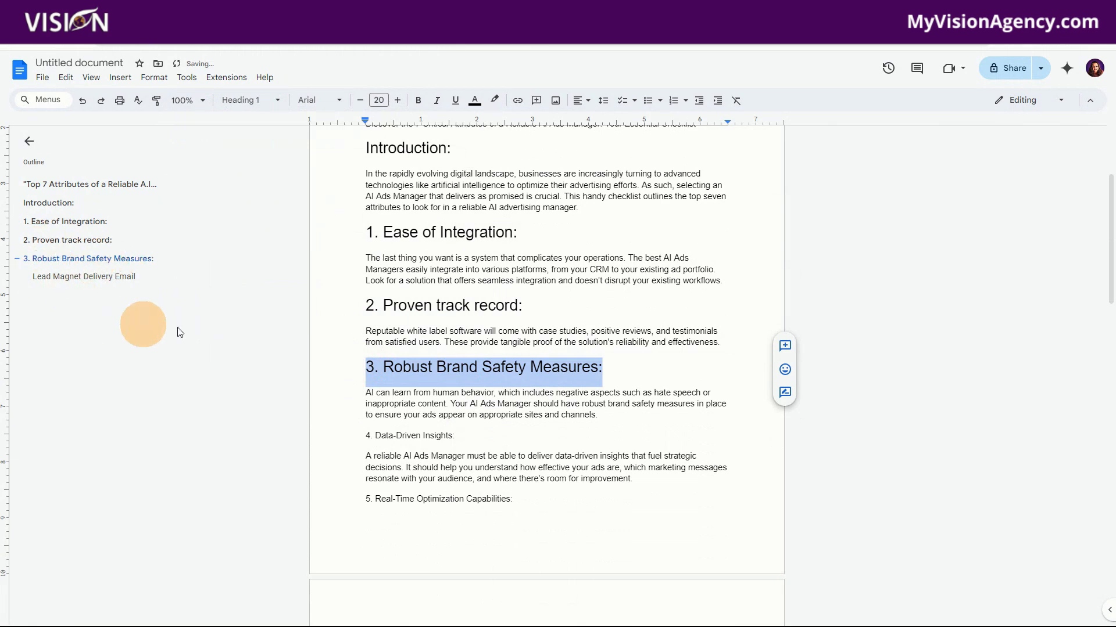
# - Apply the Heading 1 style to the "4. Data-Driven Insights:" and "5. Real-Time Optimization Capabilities:" lines
pyautogui.scroll(-2, 484, 433)
pyautogui.moveTo(457, 319); pyautogui.dragTo(369, 318)
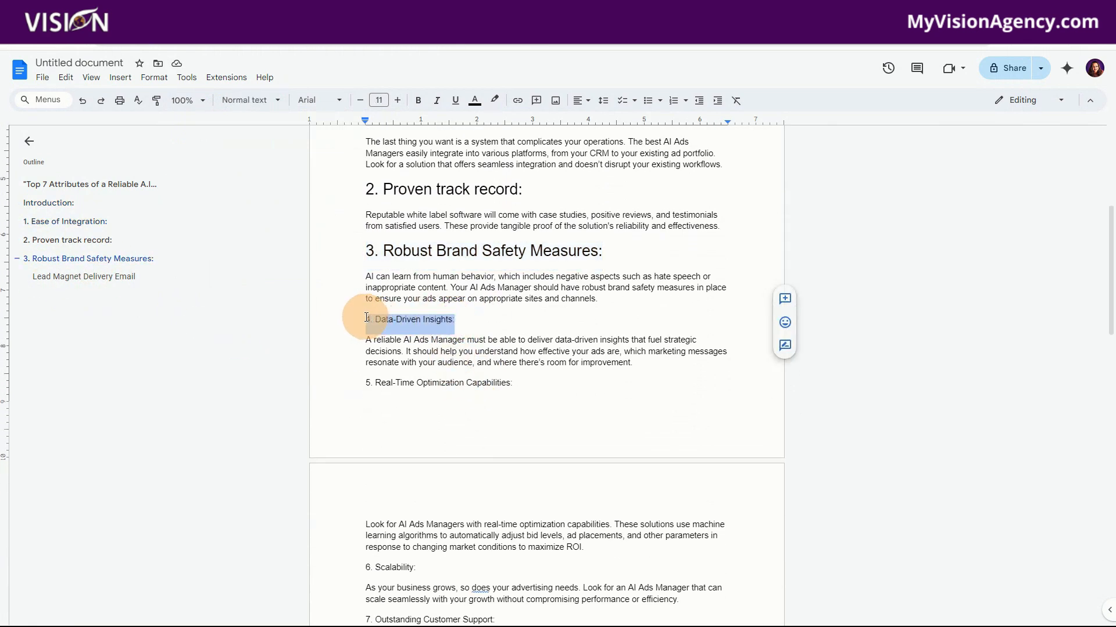
pyautogui.hotkey('ctrl', '+')
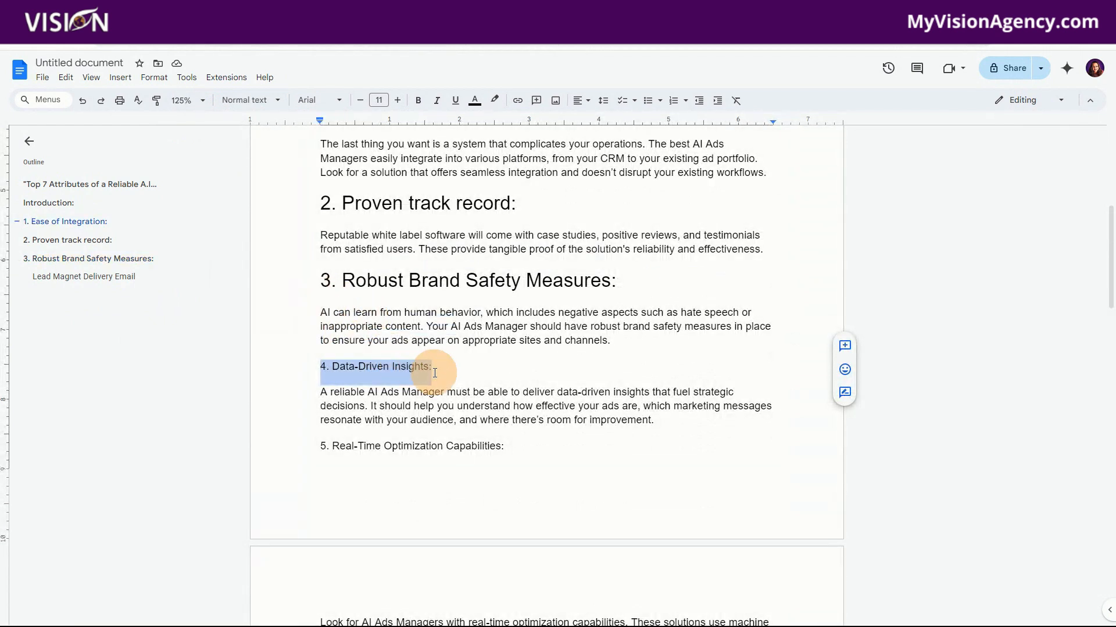
pyautogui.hotkey('ctrl', 'alt', '1')
pyautogui.moveTo(505, 458); pyautogui.dragTo(322, 459)
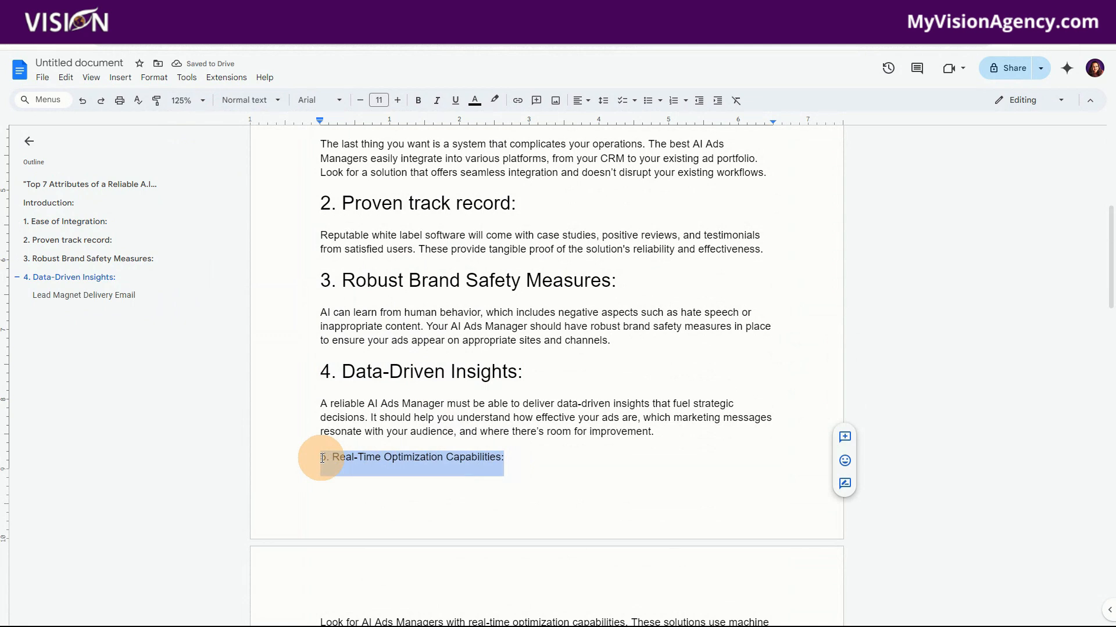
pyautogui.hotkey('ctrl', 'alt', '1')
# - Apply the Heading 1 style to the "6. Scalability:" and "7. Outstanding Customer Support:" lines
pyautogui.scroll(-5, 329, 459)
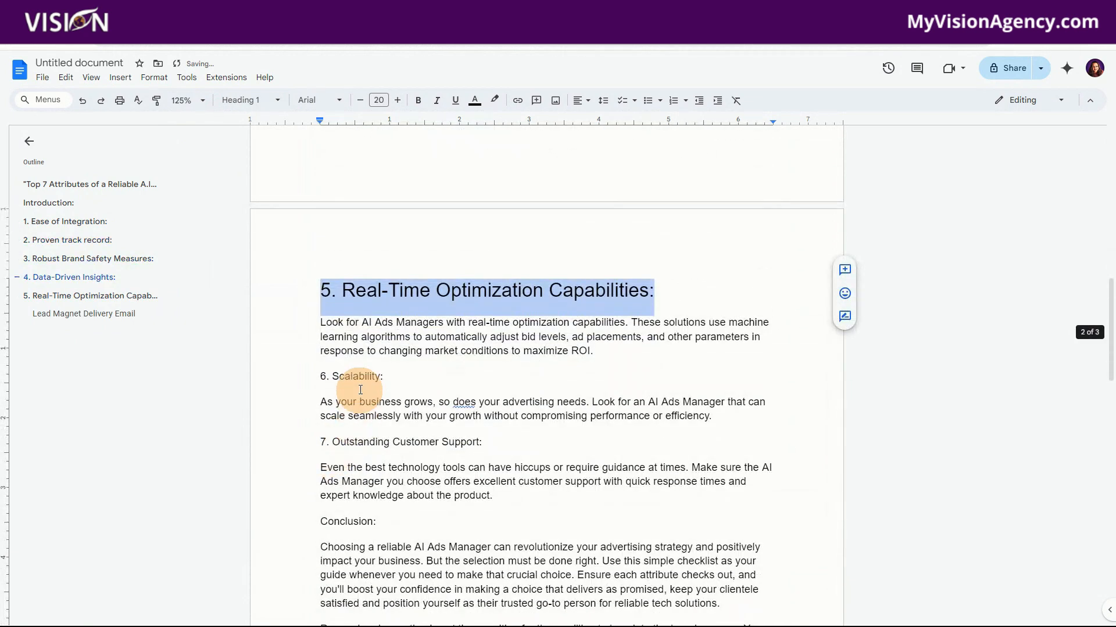
pyautogui.moveTo(394, 381); pyautogui.dragTo(318, 381)
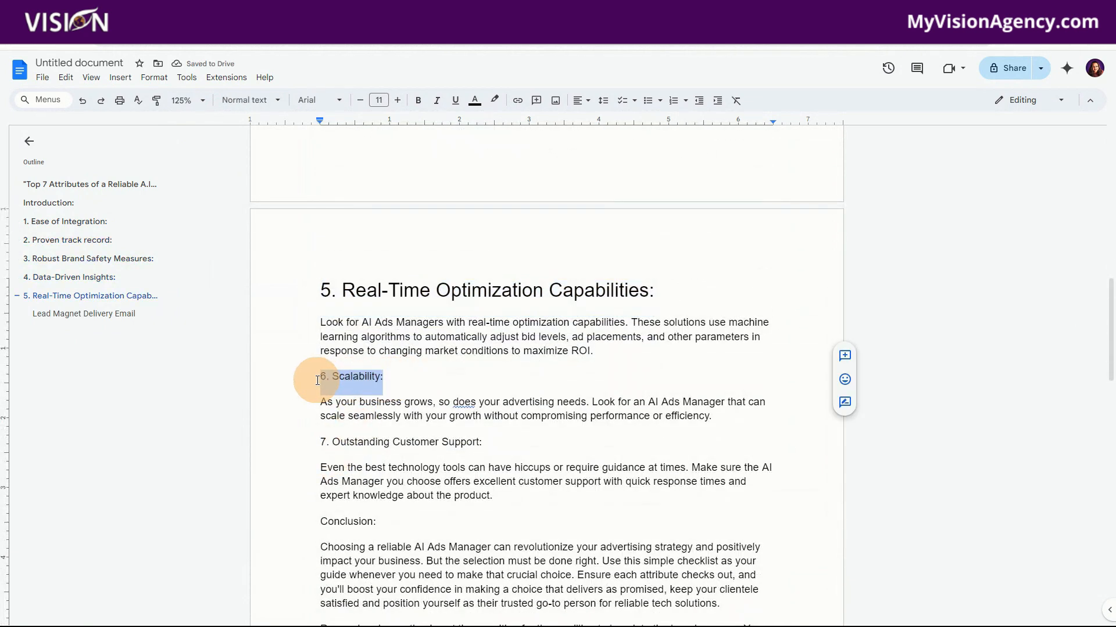
pyautogui.hotkey('ctrl', 'alt', '1')
pyautogui.moveTo(487, 454); pyautogui.dragTo(323, 460)
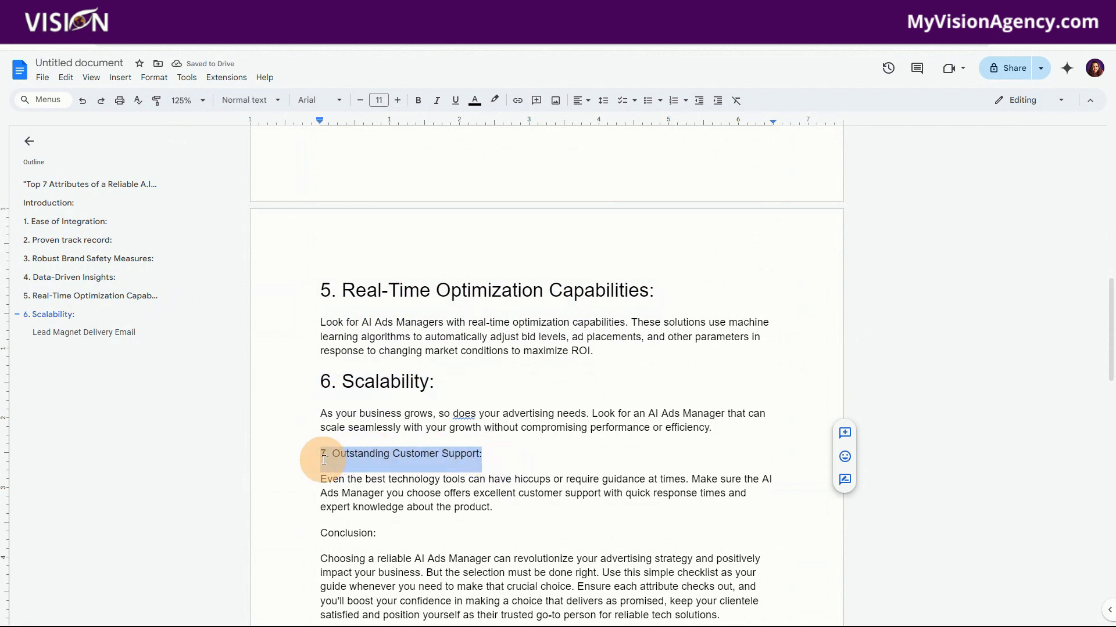
pyautogui.hotkey('ctrl', 'alt', '1')
# - Apply the Heading 1 style to the "Conclusion:" line
pyautogui.scroll(-2, 372, 465)
pyautogui.moveTo(382, 428); pyautogui.dragTo(324, 428)
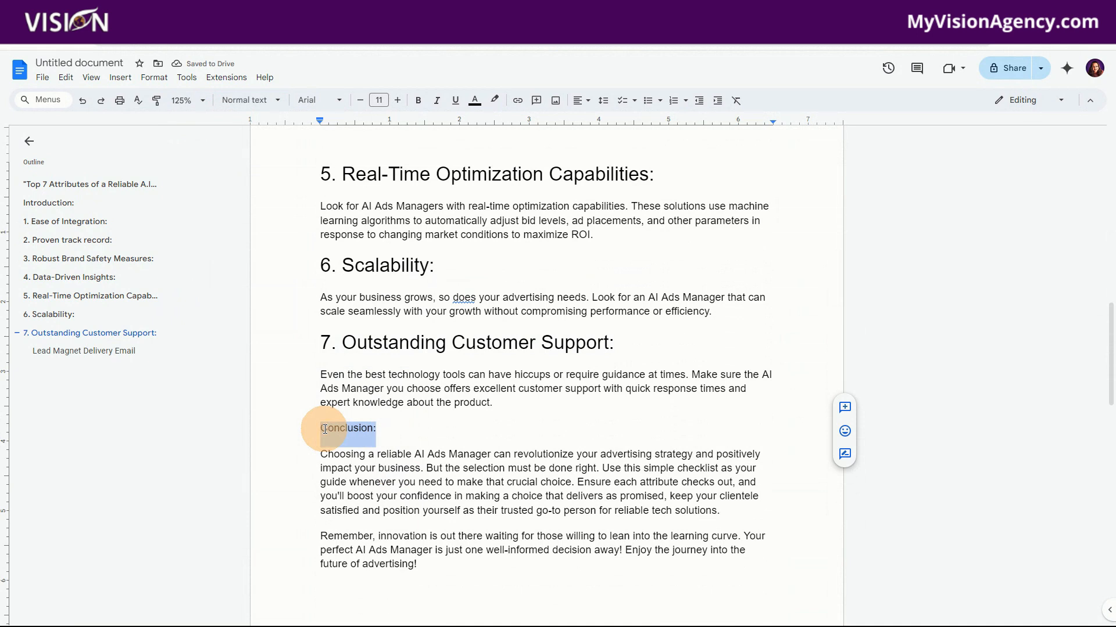
pyautogui.hotkey('ctrl', 'alt', '1')
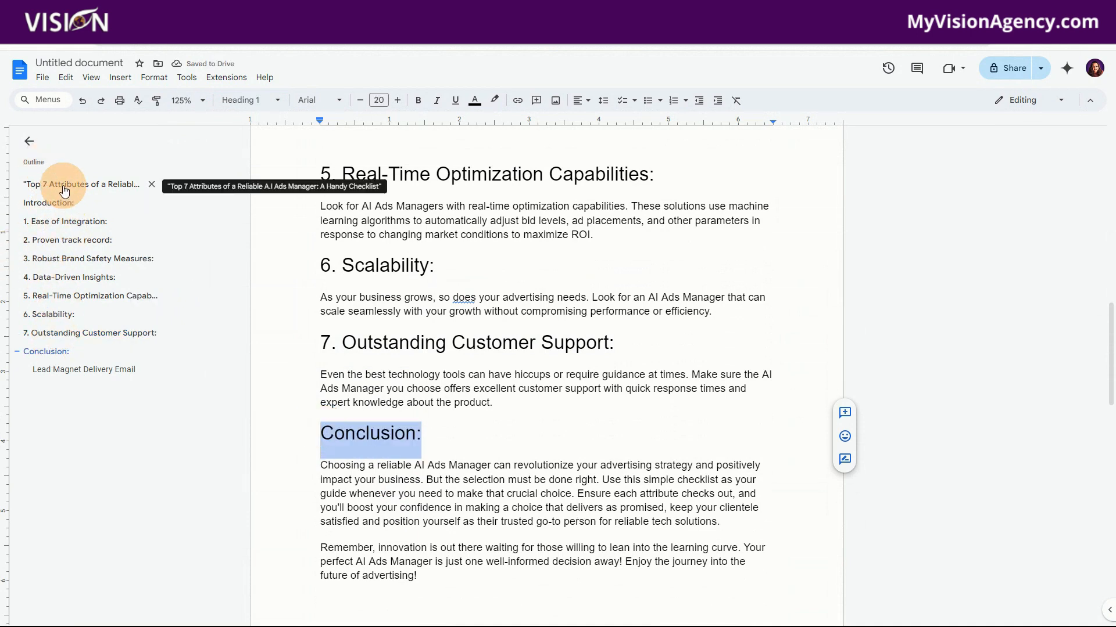
# - Jump to the "4. Data-Driven Insights:" section through the document outline and return to the document title
pyautogui.click(57, 278)
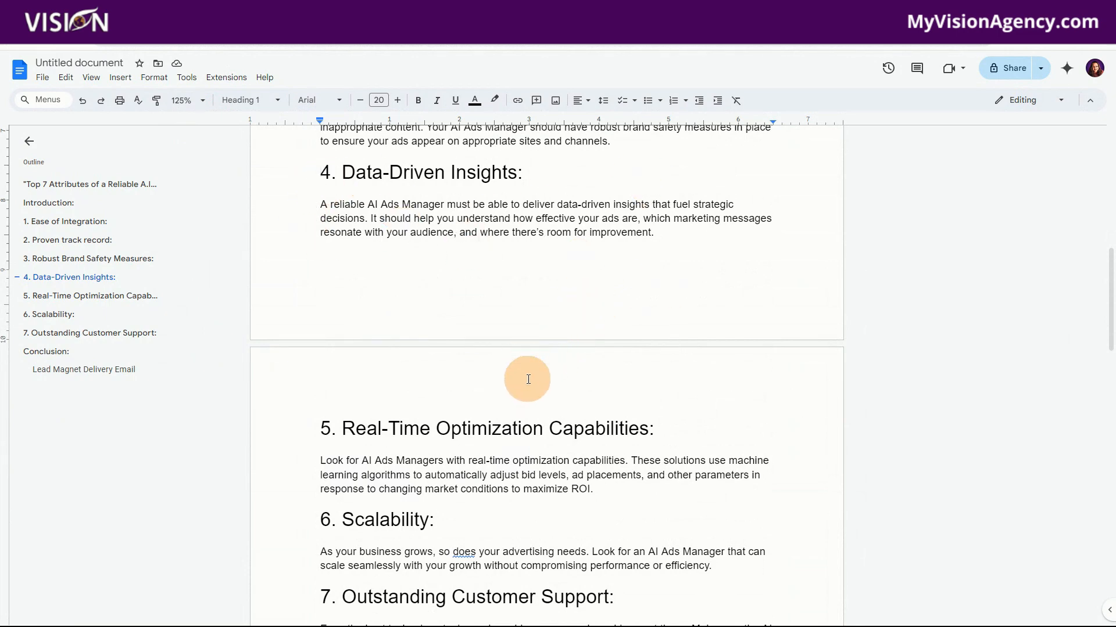
pyautogui.scroll(6, 510, 393)
pyautogui.scroll(4, 504, 403)
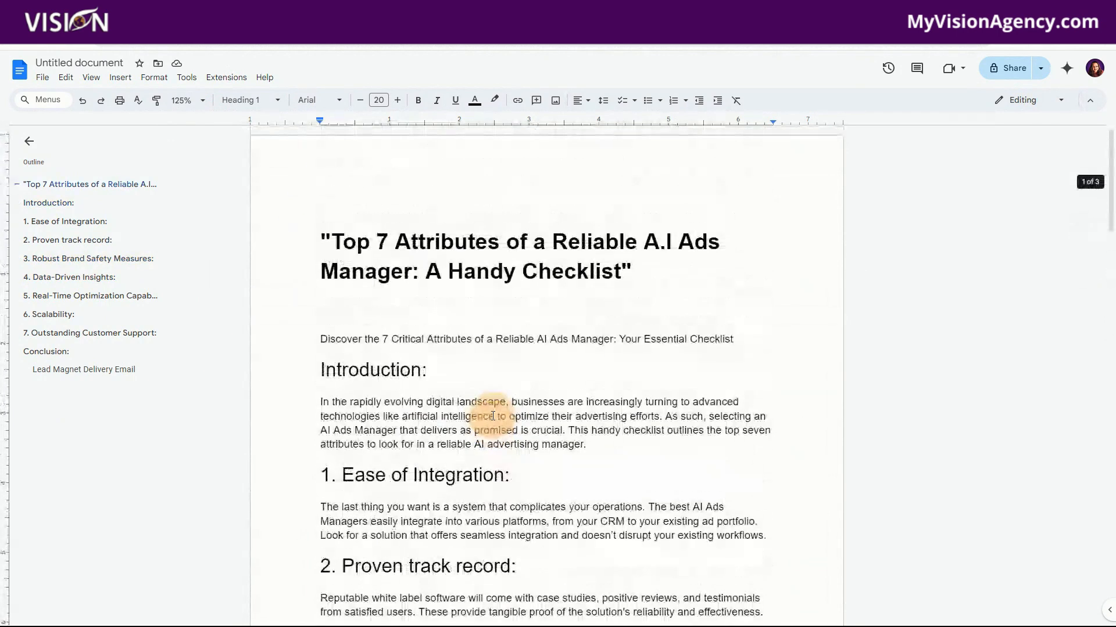
# - Insert a page header into the document
pyautogui.click(129, 82)
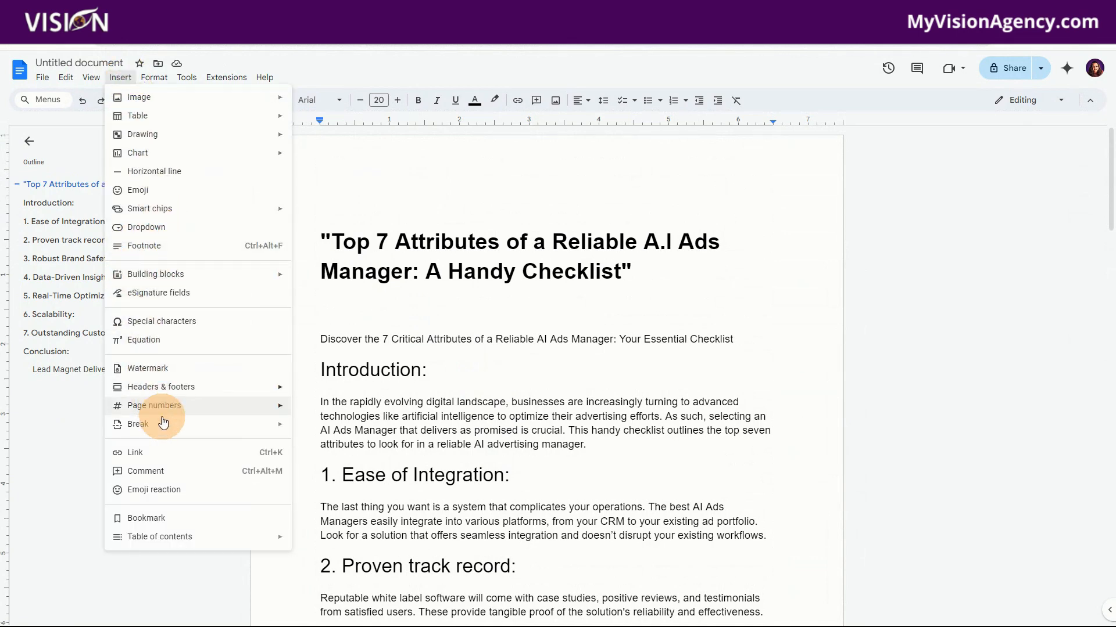
pyautogui.moveTo(224, 391)
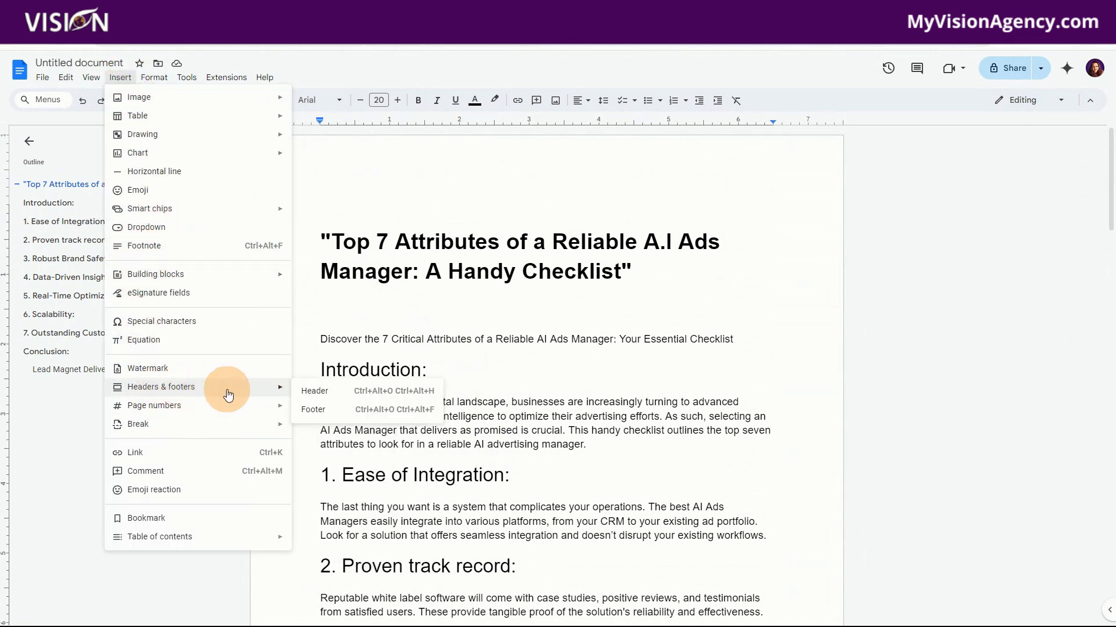
pyautogui.click(315, 391)
# - Insert the VISION logo image into the page header
pyautogui.scroll(-3, 507, 556)
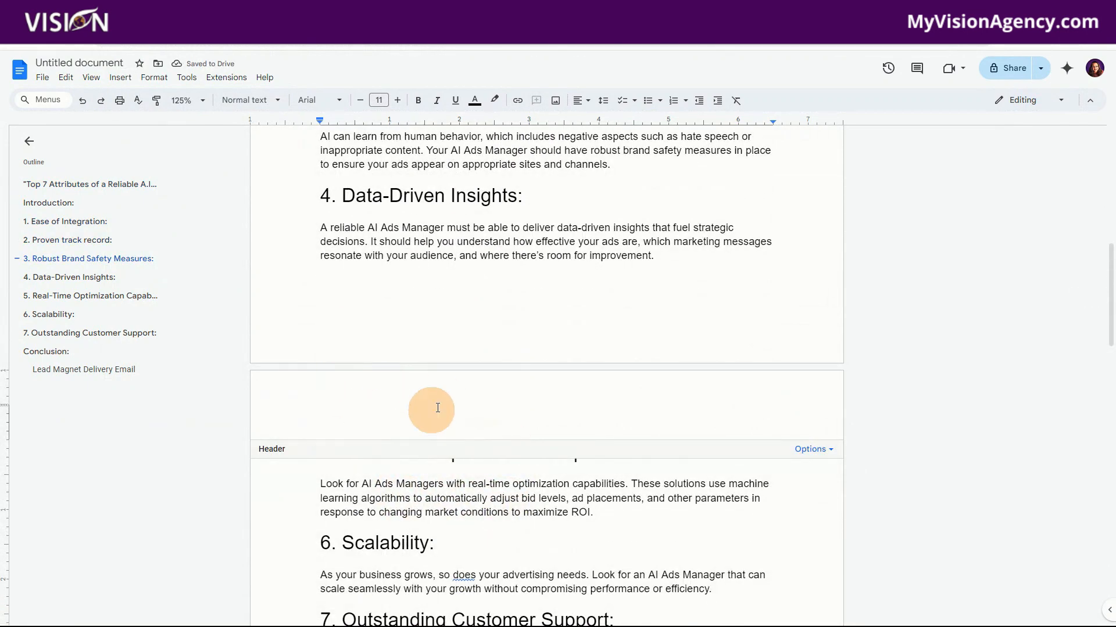
pyautogui.click(111, 80)
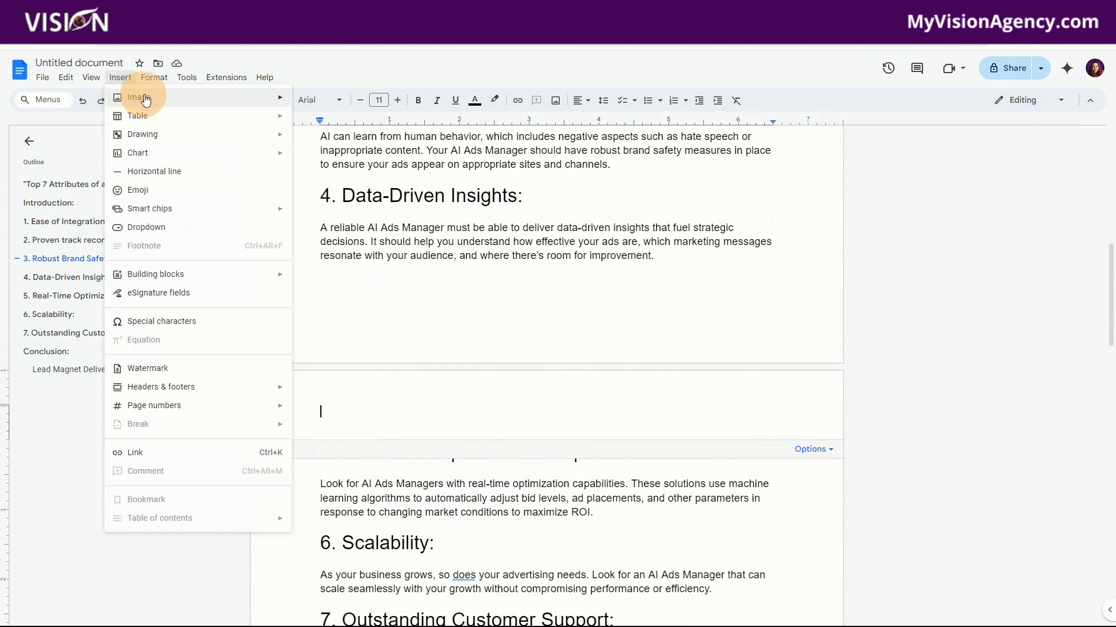
pyautogui.moveTo(249, 99)
pyautogui.click(340, 105)
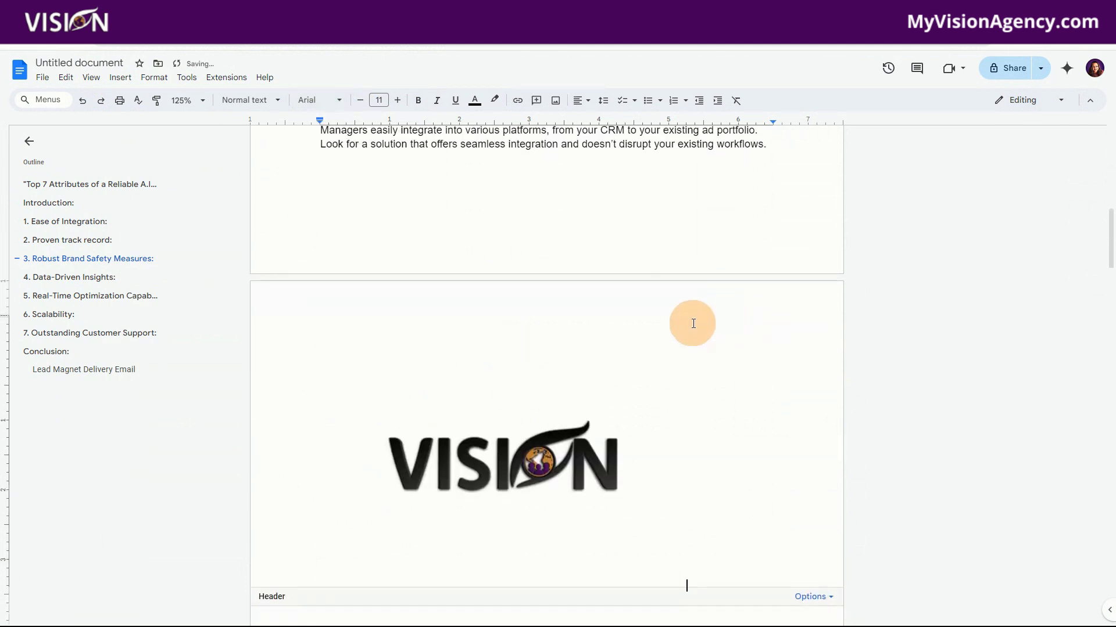
# - Shrink the VISION logo in the header proportionally to about 1.3 inches wide
pyautogui.click(578, 461)
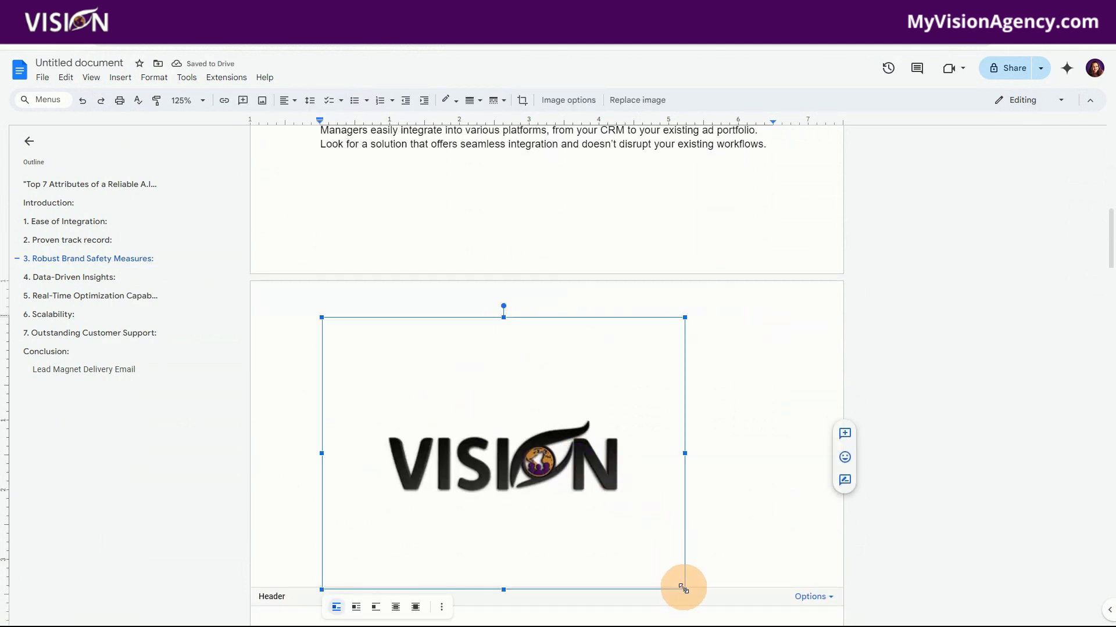
pyautogui.moveTo(686, 590); pyautogui.dragTo(495, 443)
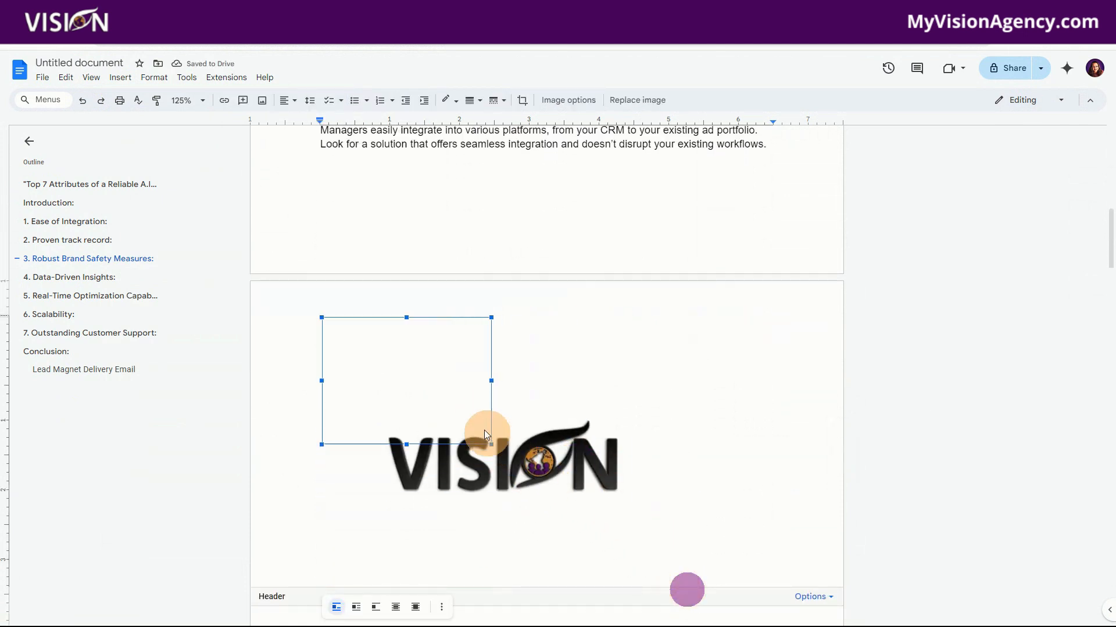
pyautogui.moveTo(424, 373); pyautogui.dragTo(413, 361)
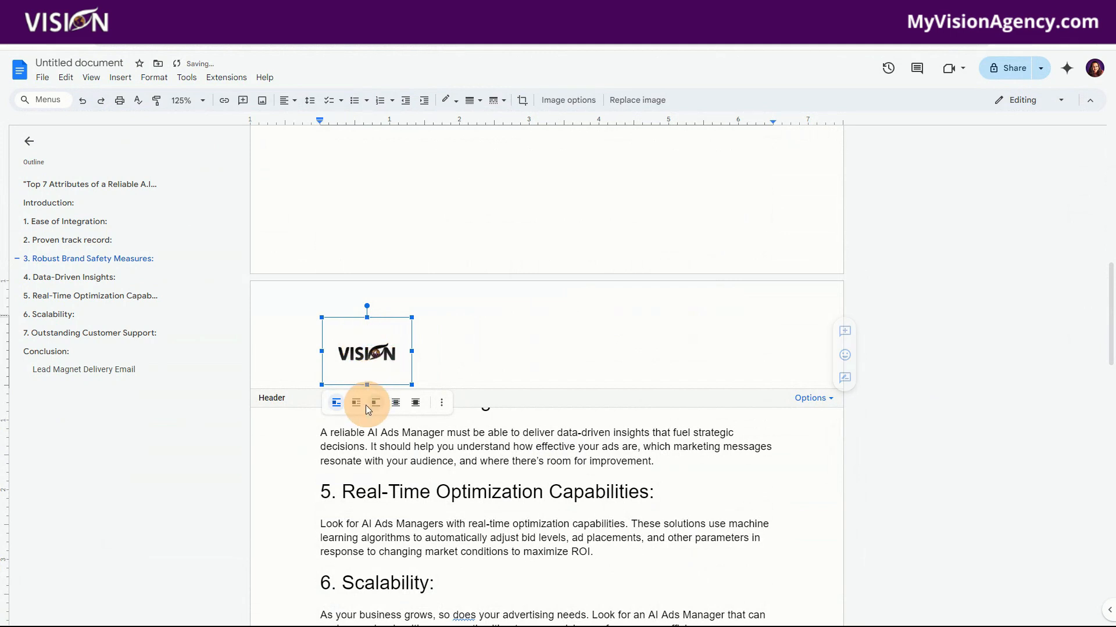
# - Center the VISION logo in the header and return to editing the document body
pyautogui.click(284, 98)
pyautogui.click(307, 122)
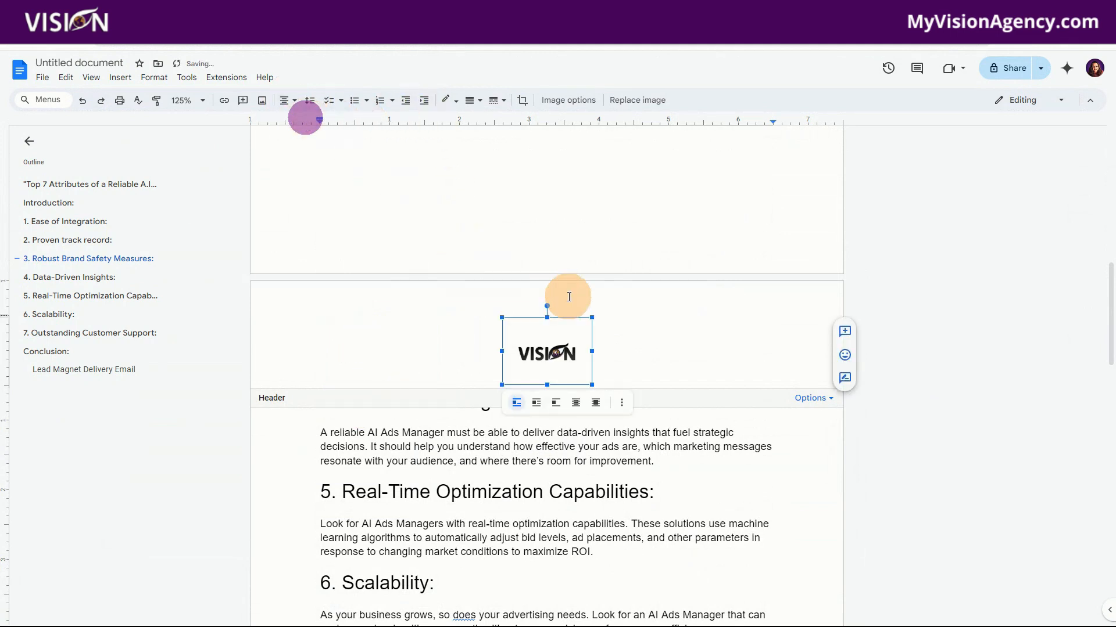
pyautogui.click(664, 341)
pyautogui.click(814, 505)
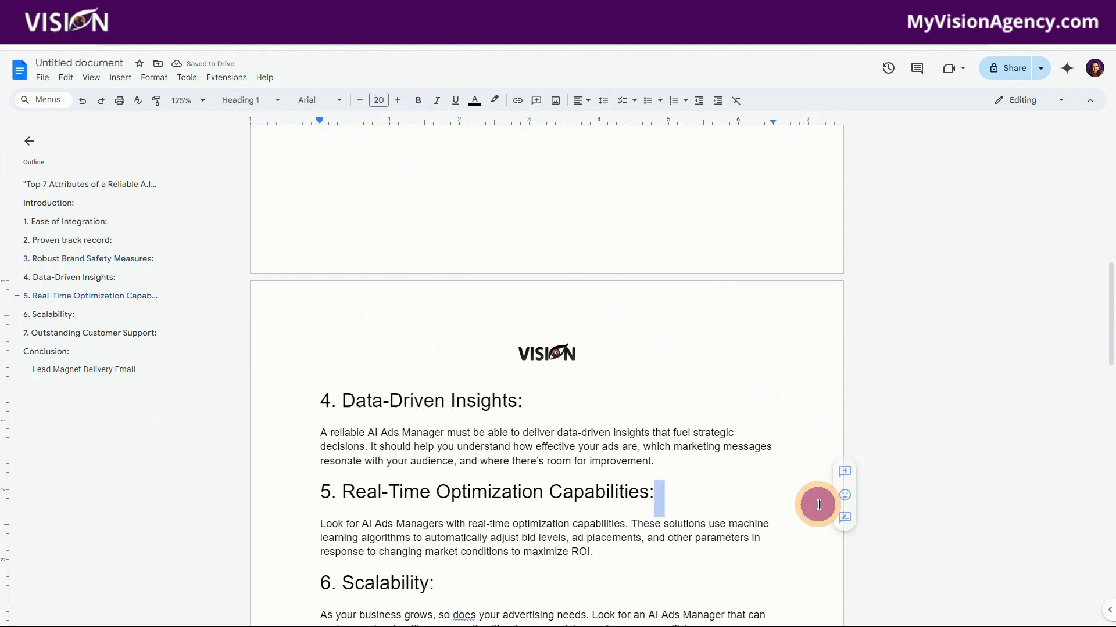
# - Insert a page break after the conclusion's last paragraph so the "Lead Magnet Delivery Email" heading starts on a new page
pyautogui.scroll(15, 563, 384)
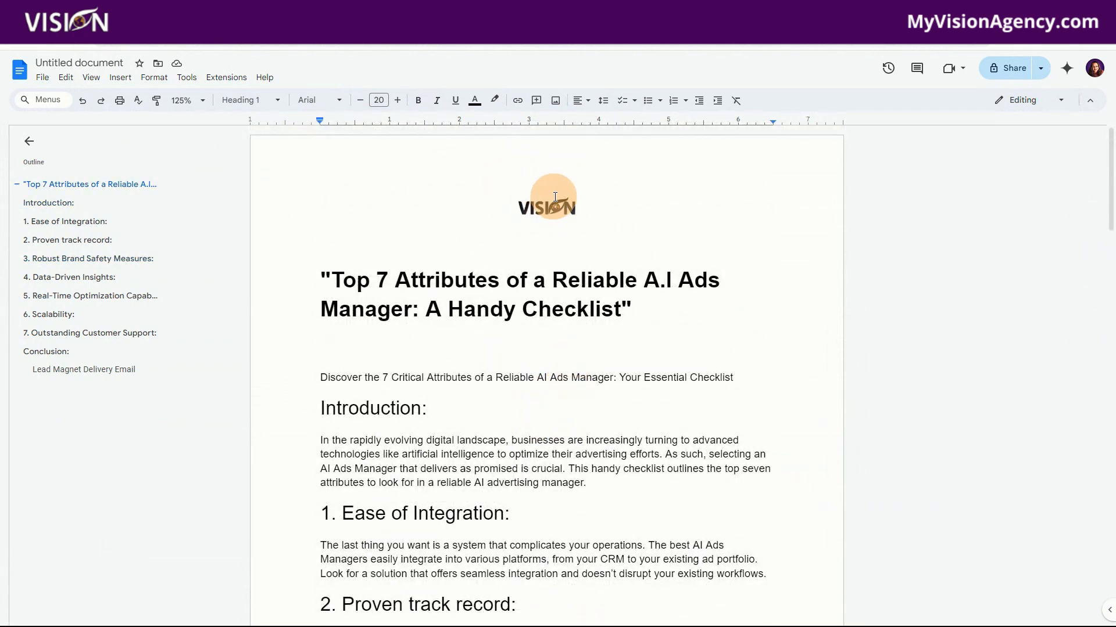
pyautogui.scroll(-20, 560, 203)
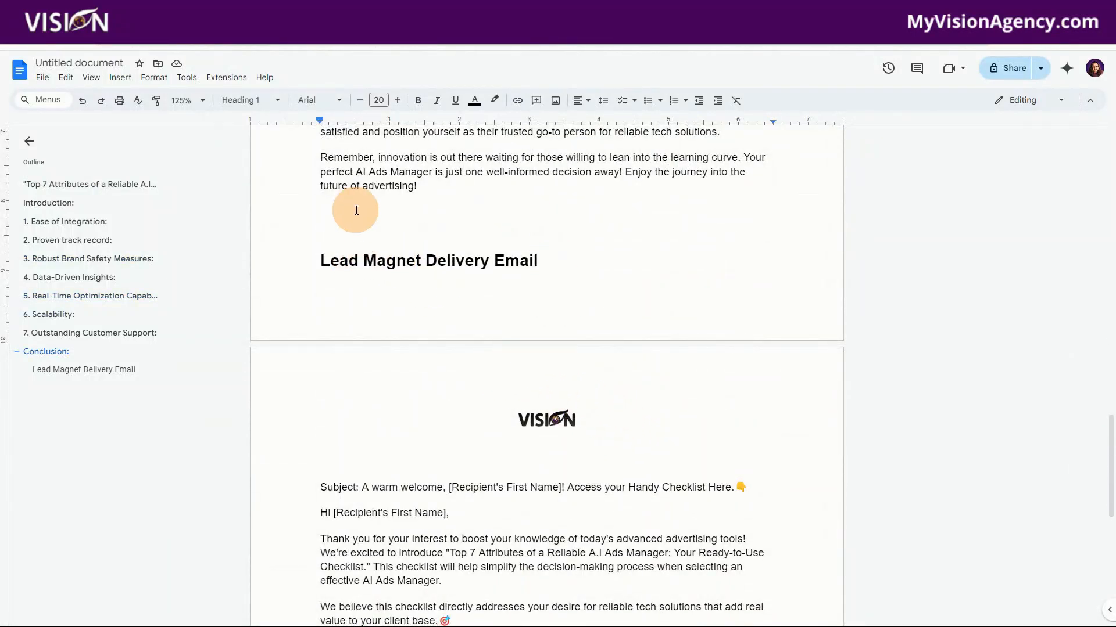
pyautogui.click(456, 197)
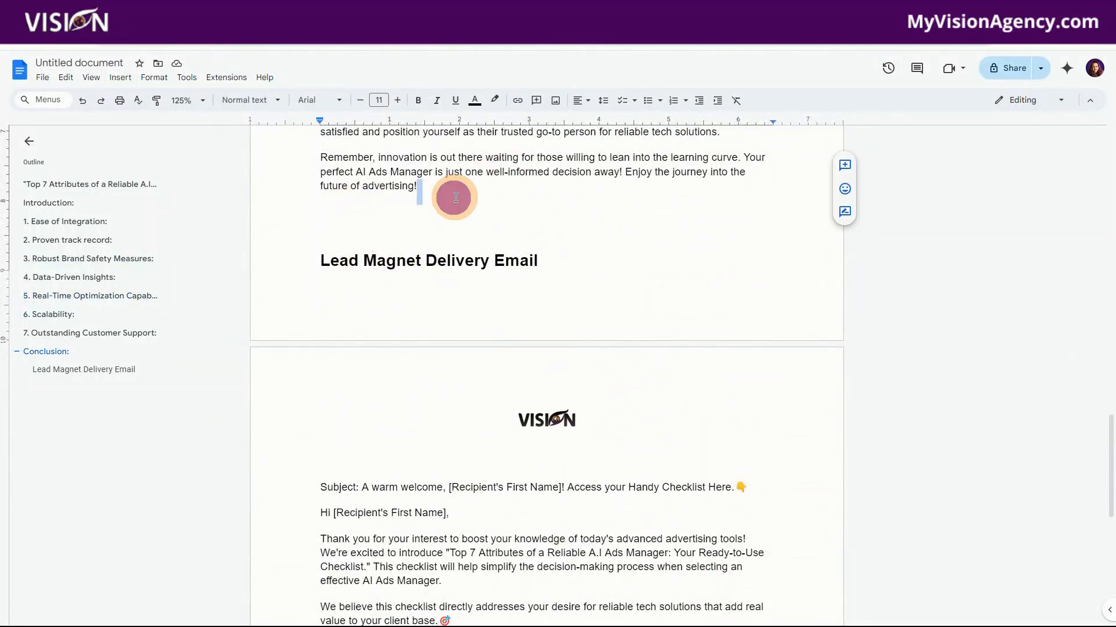
pyautogui.press('Return')
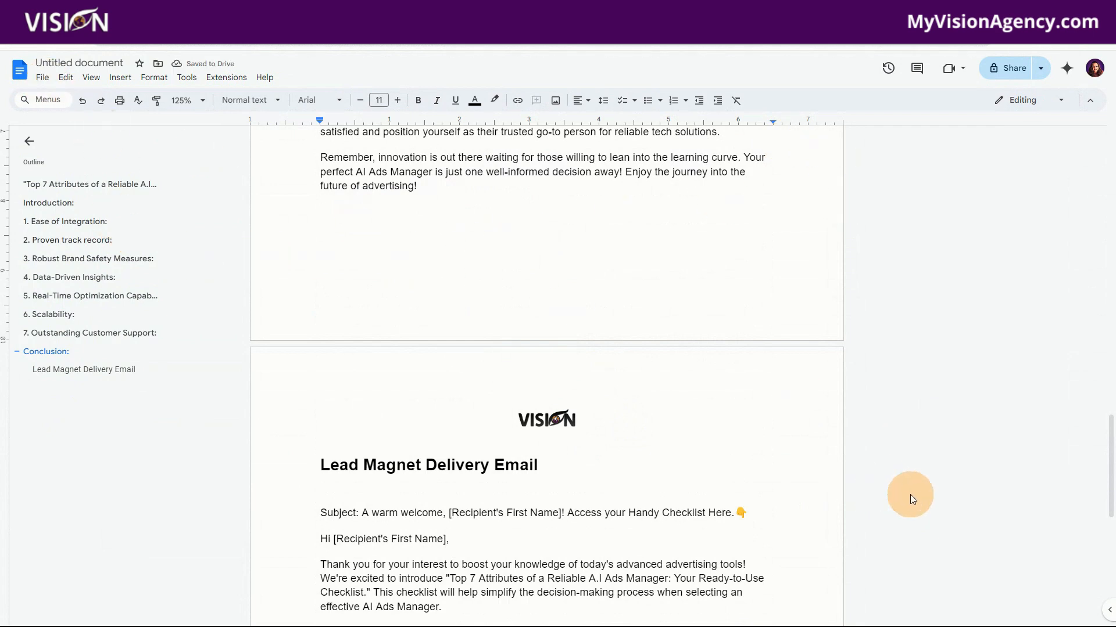
# - Make a copy of the document in My Drive under the name "Copy of Untitled document"
pyautogui.scroll(-8, 677, 407)
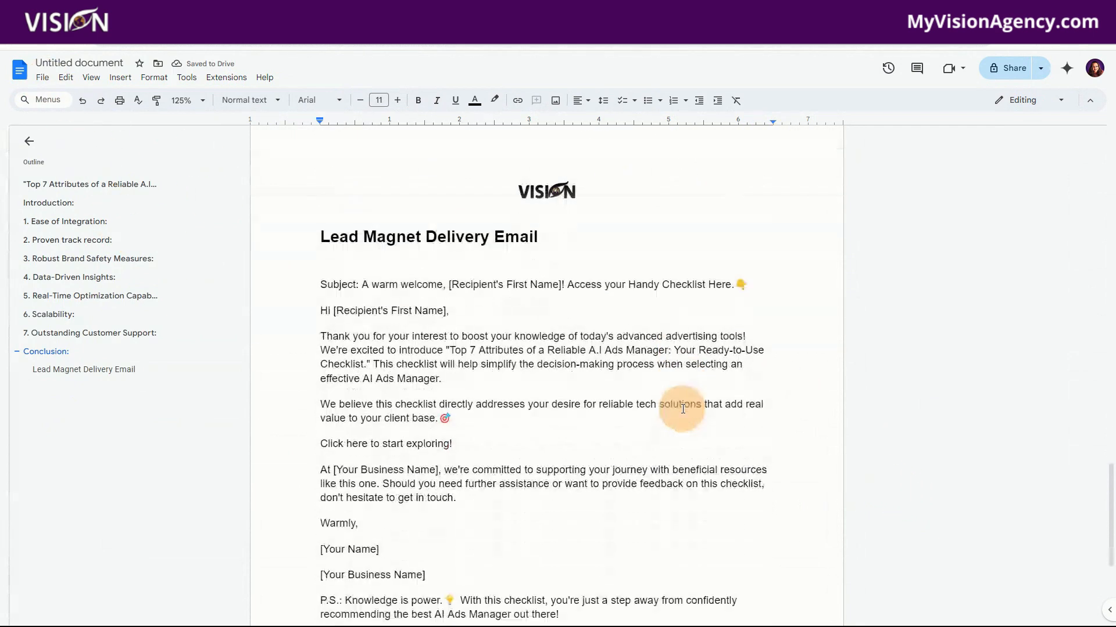
pyautogui.scroll(6, 670, 419)
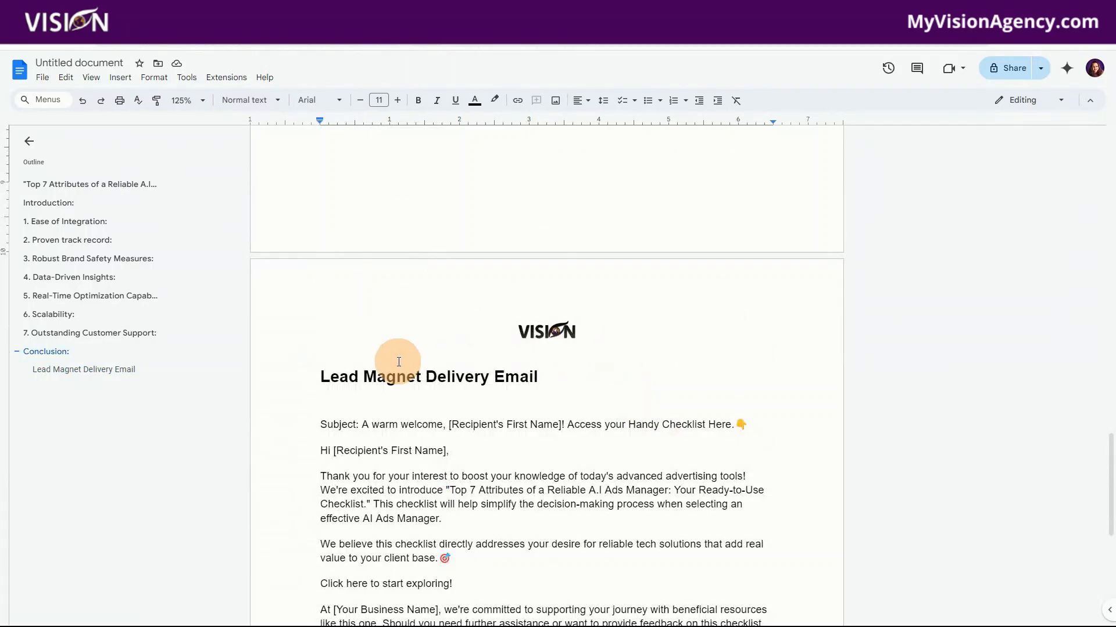
pyautogui.scroll(-4, 323, 378)
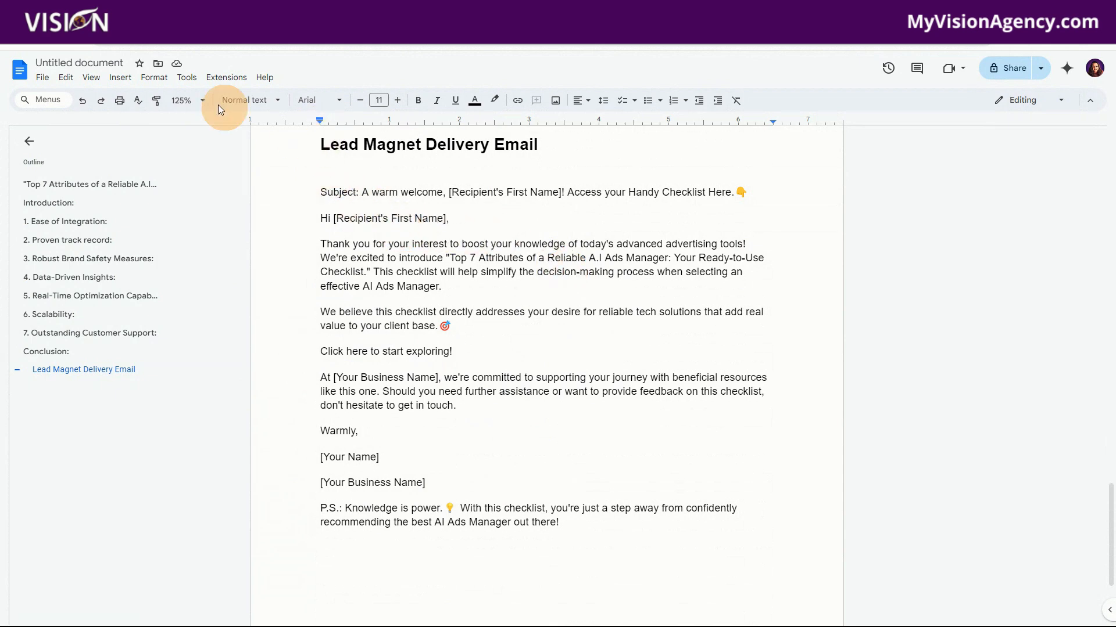
pyautogui.click(43, 77)
pyautogui.click(70, 137)
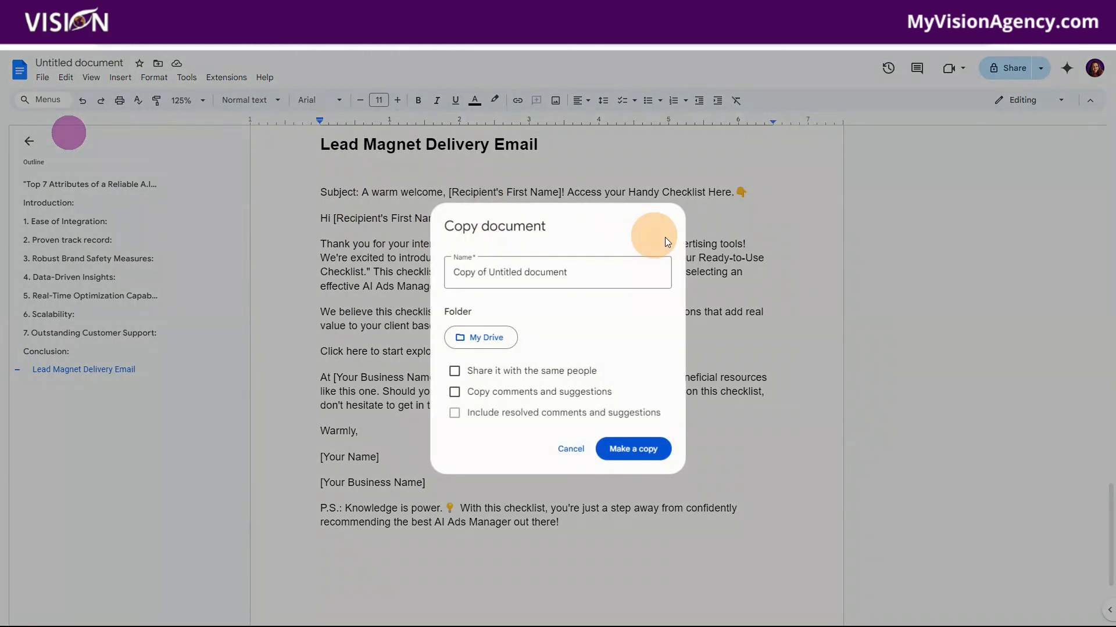
pyautogui.click(621, 459)
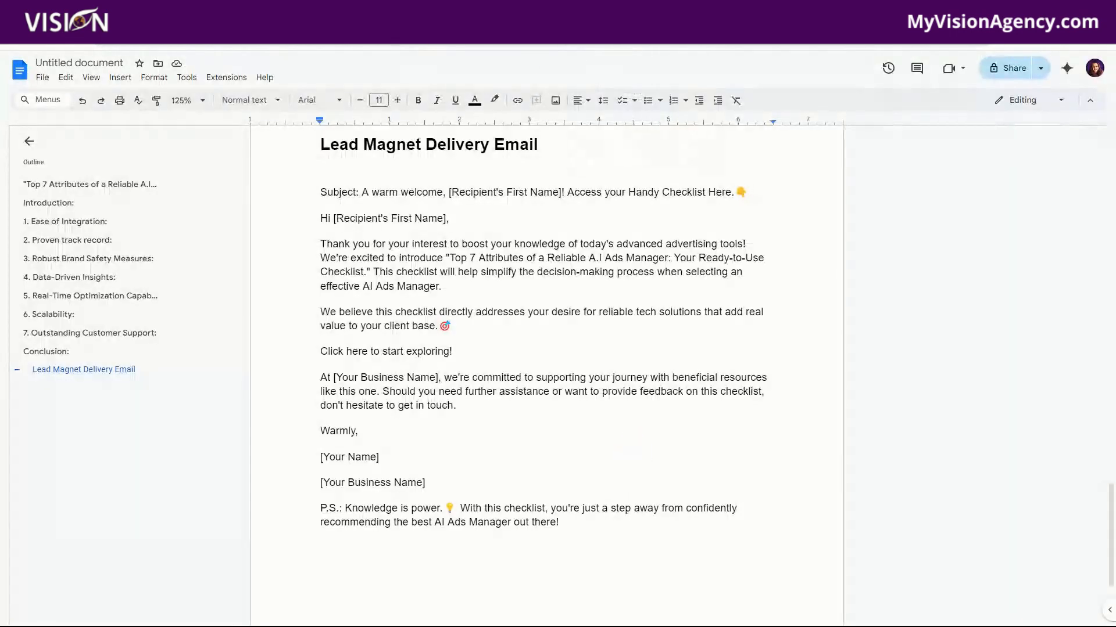
# - Delete the whole "Lead Magnet Delivery Email" section, from its heading through the P.S. paragraph, and review the remaining checklist
pyautogui.moveTo(323, 144); pyautogui.dragTo(718, 529)
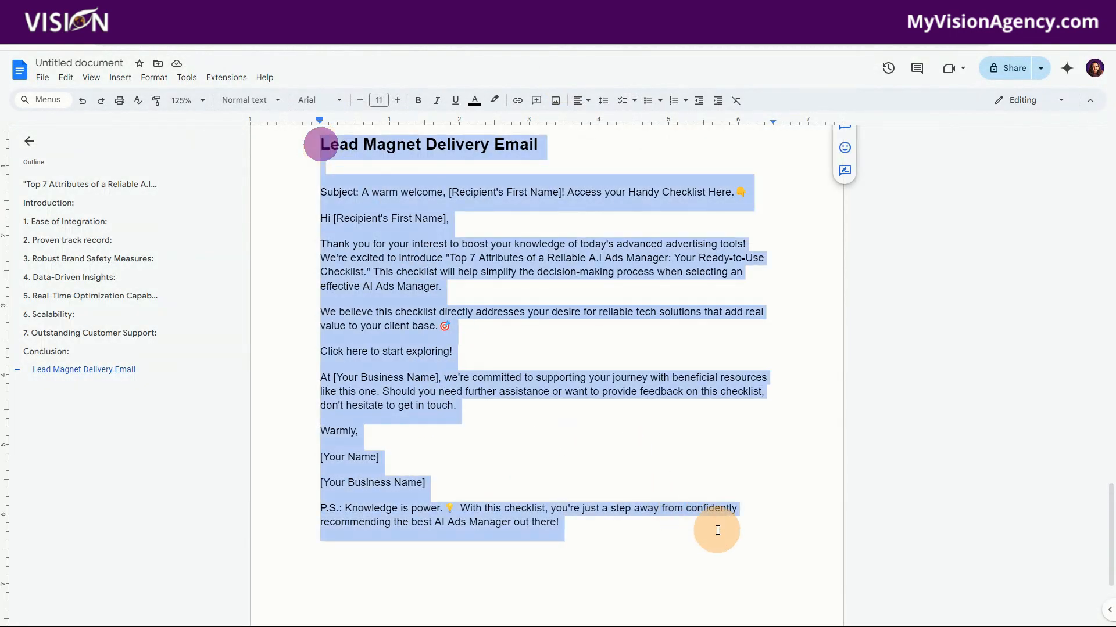
pyautogui.press('BackSpace')
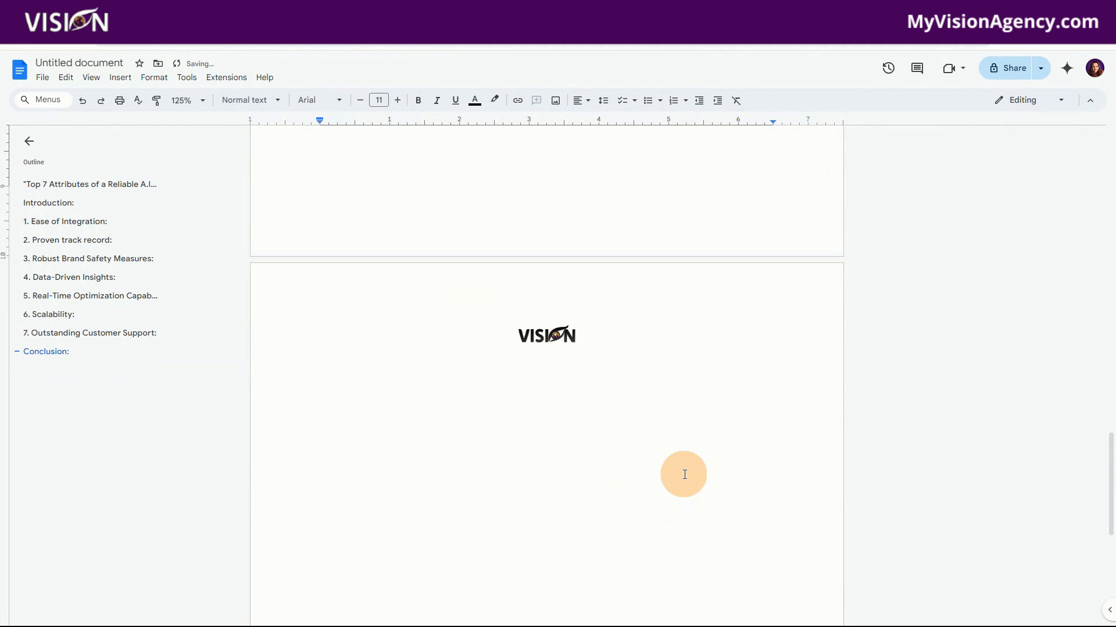
pyautogui.scroll(5, 685, 475)
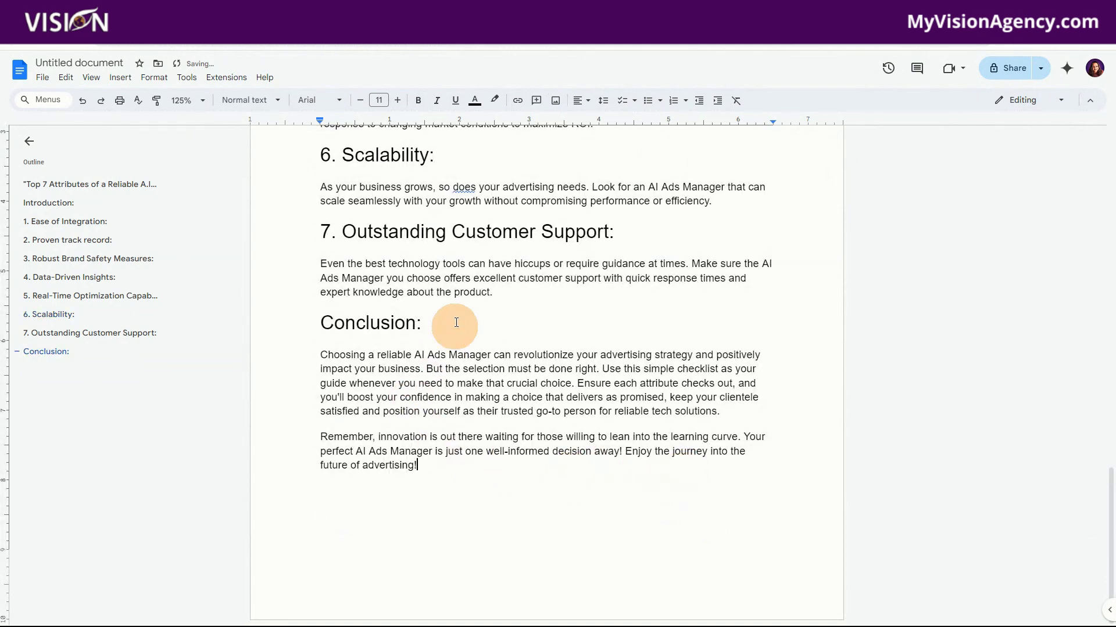
pyautogui.scroll(20, 558, 467)
pyautogui.scroll(2, 617, 476)
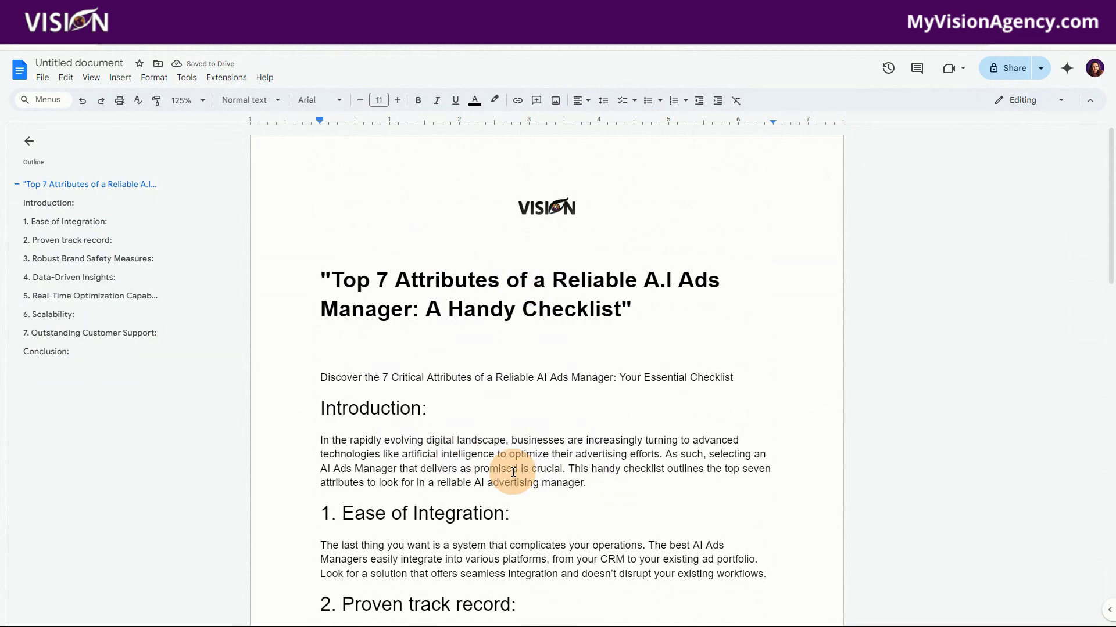
pyautogui.scroll(-1, 514, 547)
pyautogui.scroll(-3, 514, 547)
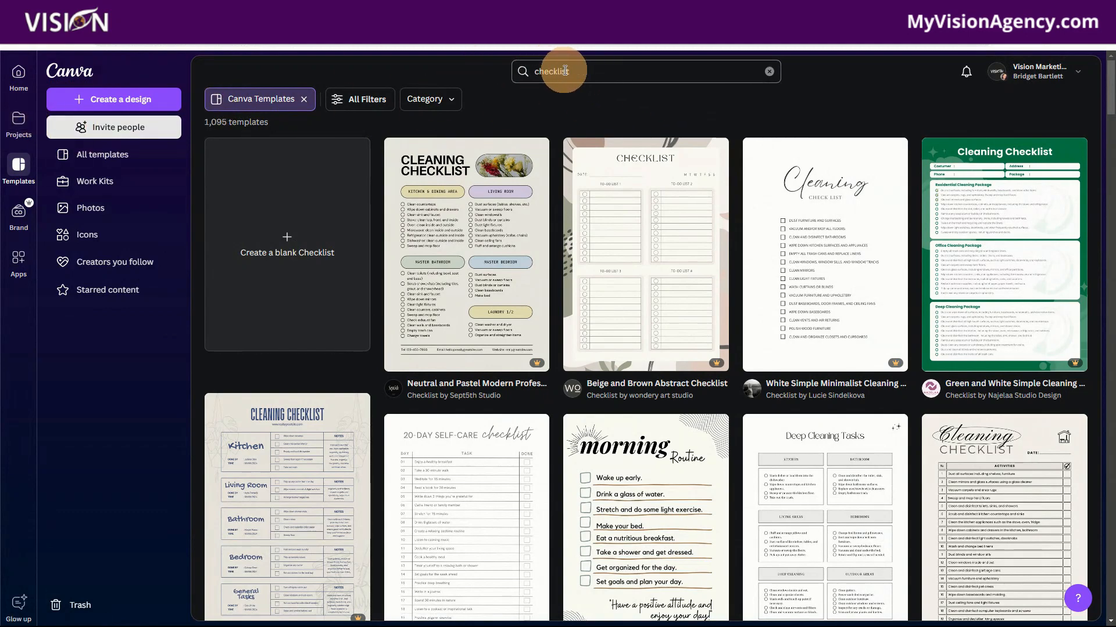
# - Switch to Canva and browse the checklist templates for a suitable design
pyautogui.scroll(-3, 749, 366)
pyautogui.scroll(-6, 668, 415)
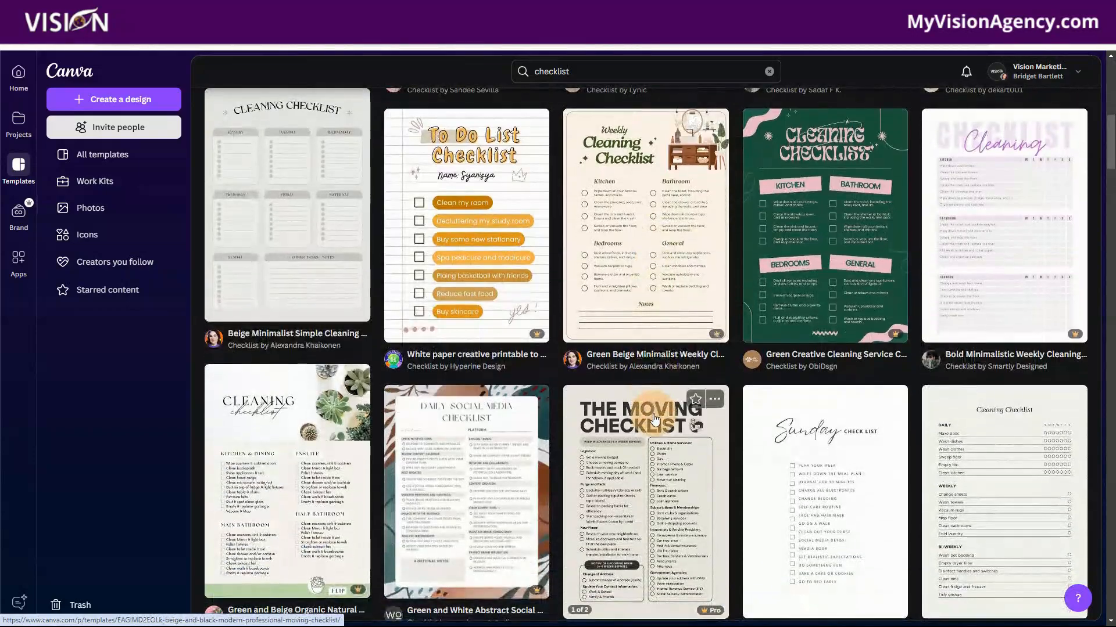
pyautogui.scroll(-6, 654, 421)
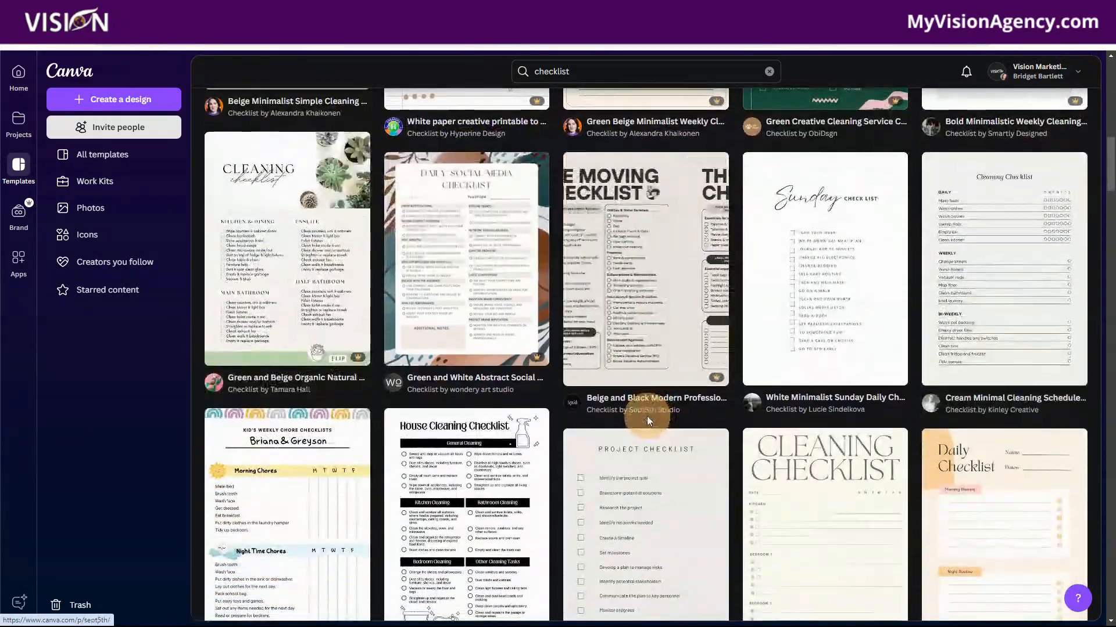
pyautogui.scroll(-1, 621, 417)
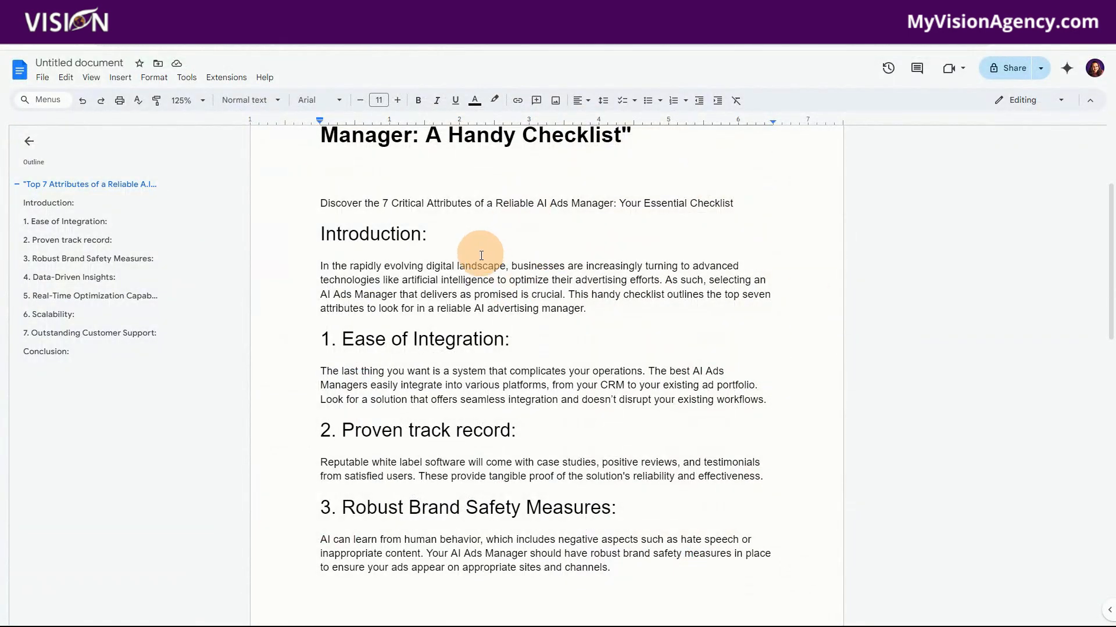
# - Switch back to Google Docs and remove the blank lines between the title and the "Discover the 7 Critical Attributes" line
pyautogui.scroll(3, 511, 334)
pyautogui.scroll(-1, 511, 343)
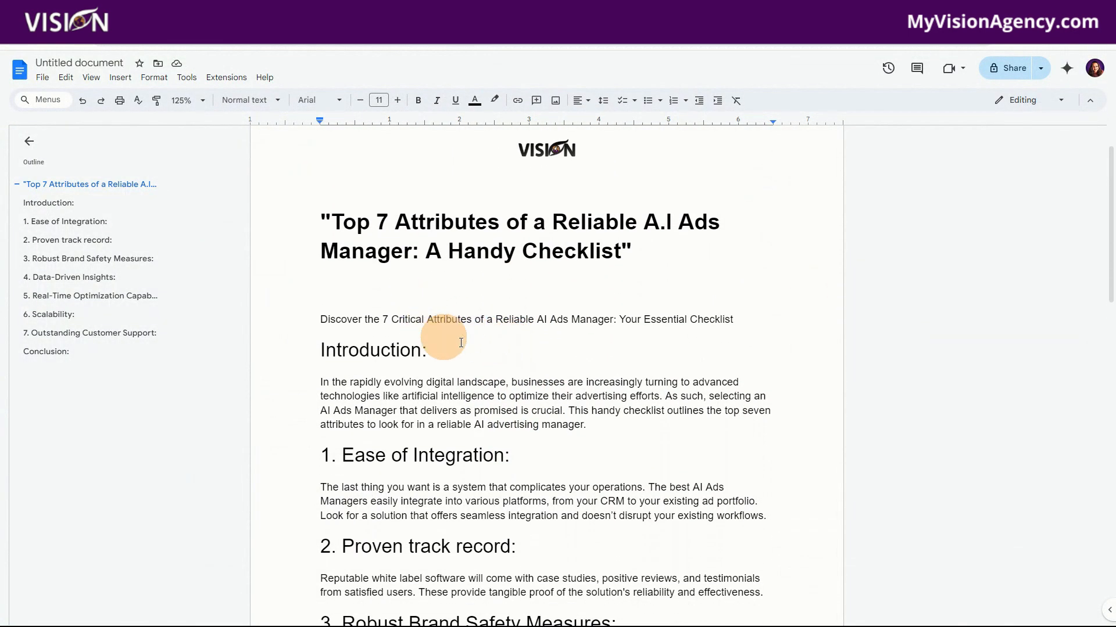
pyautogui.scroll(-1, 579, 363)
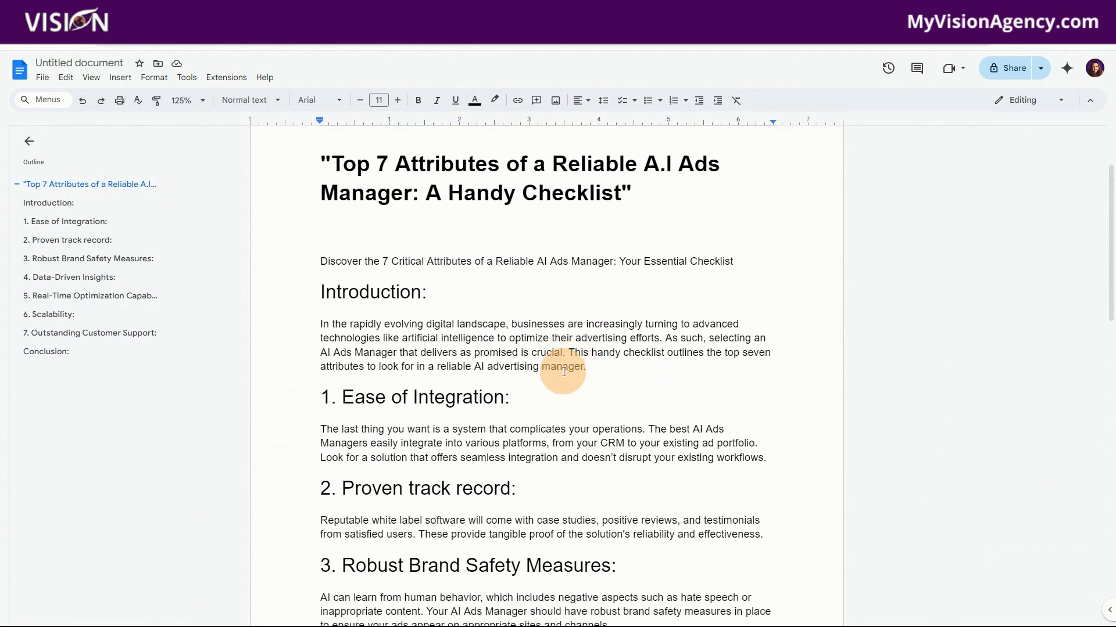
pyautogui.click(324, 262)
pyautogui.press('BackSpace')
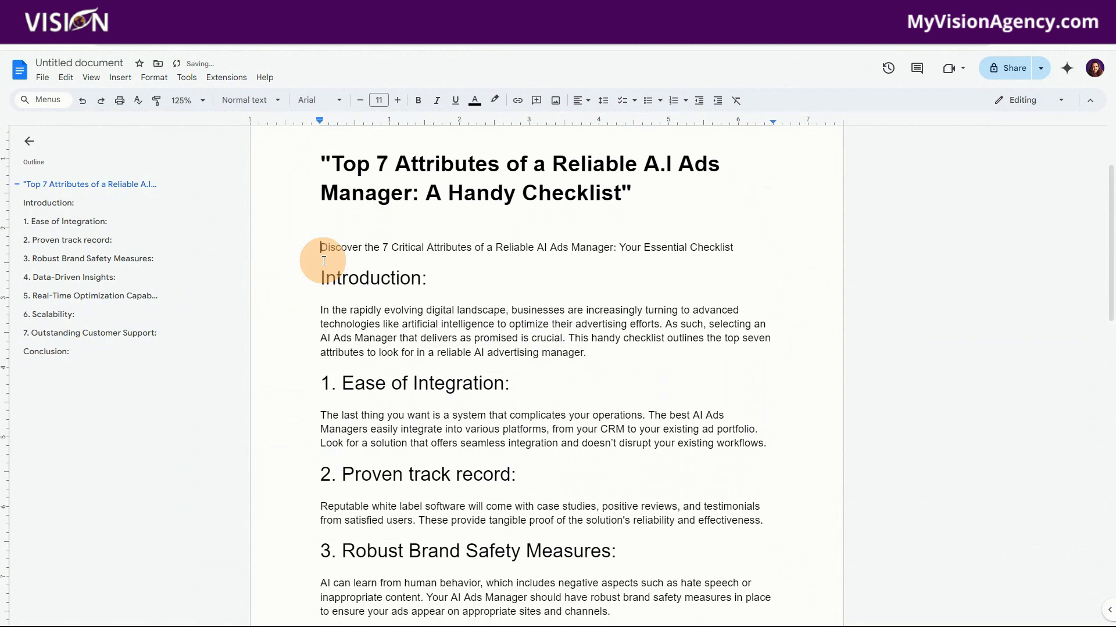
pyautogui.press('BackSpace')
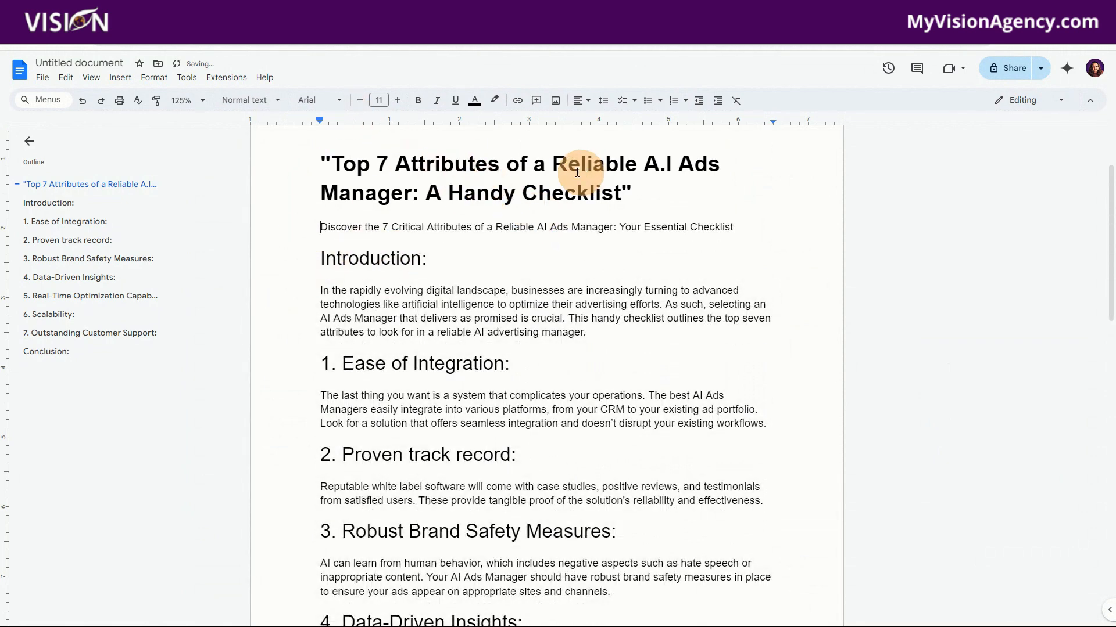
pyautogui.moveTo(335, 165); pyautogui.dragTo(598, 187)
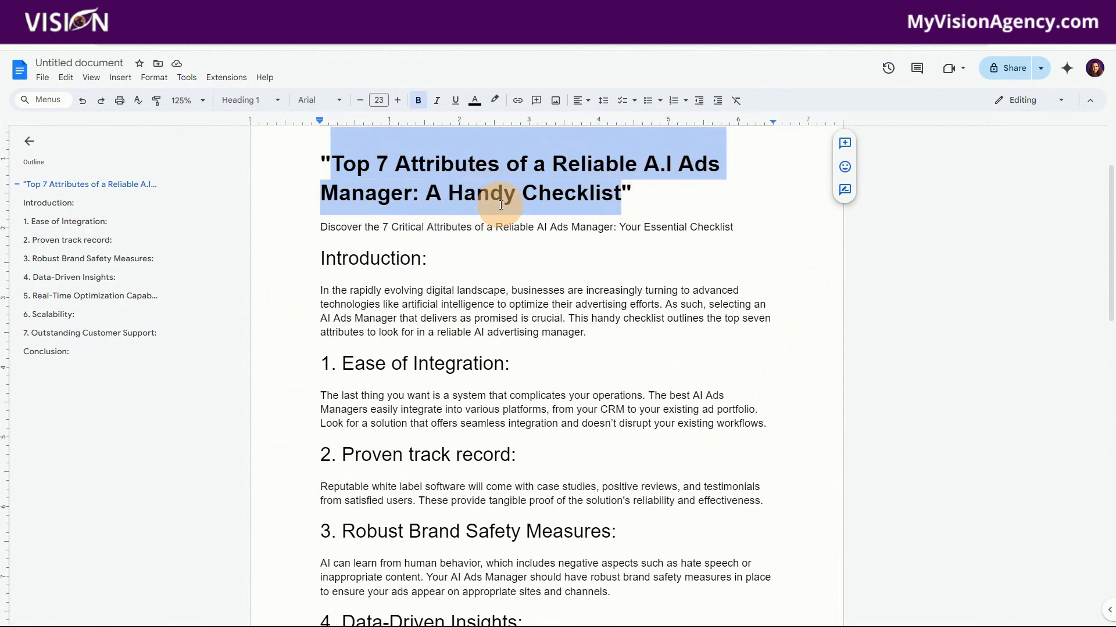
pyautogui.click(500, 304)
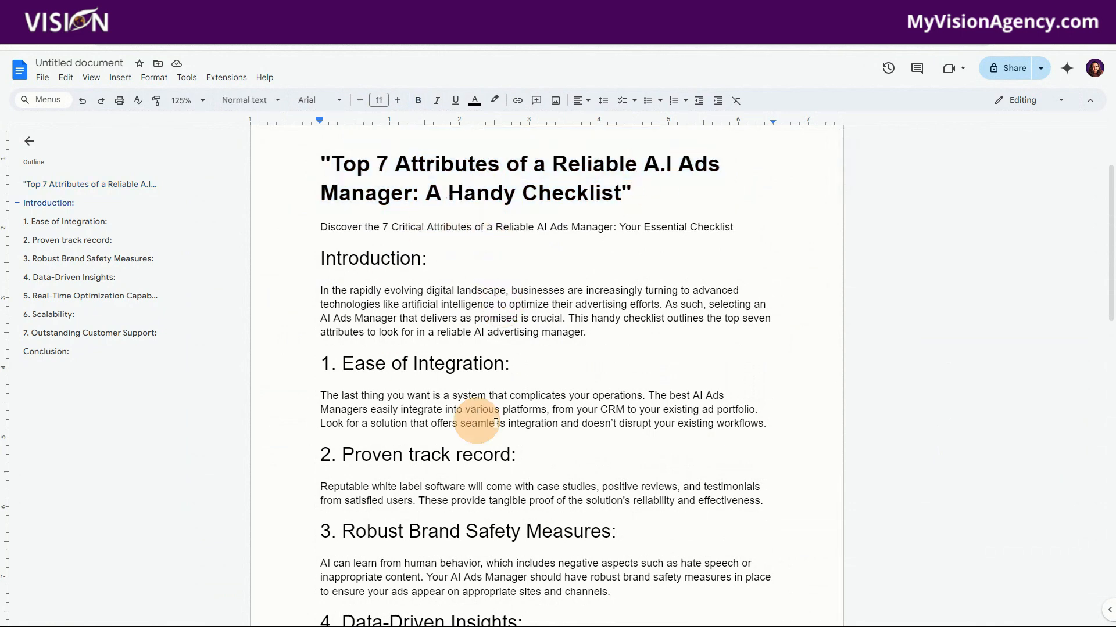
pyautogui.scroll(-7, 523, 430)
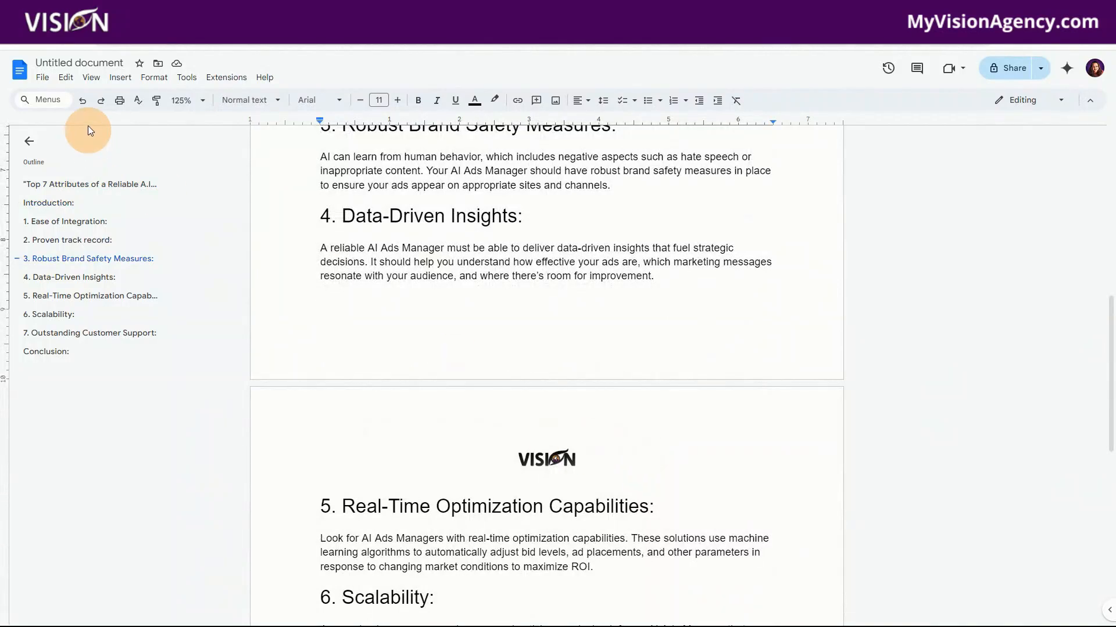
# - Download the finished checklist document as a PDF
pyautogui.click(42, 81)
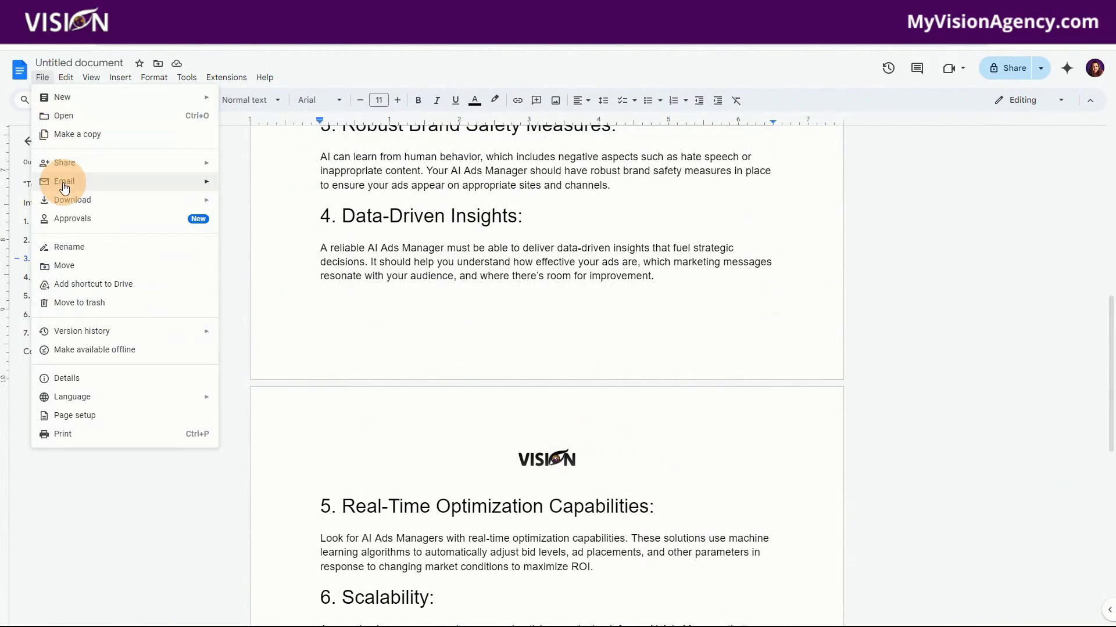
pyautogui.moveTo(99, 199)
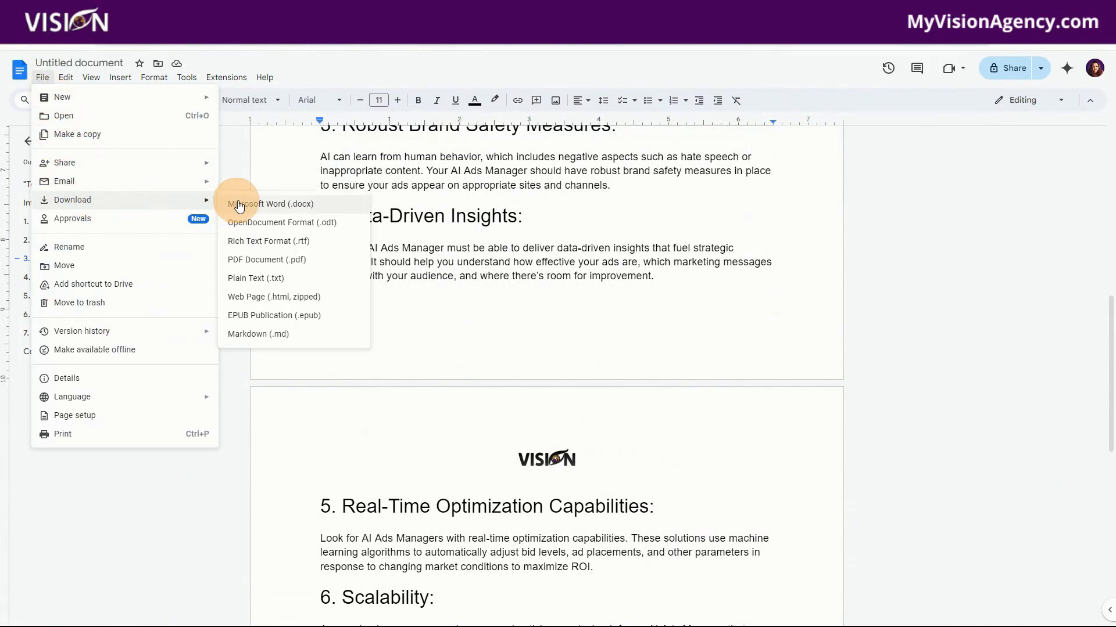
pyautogui.click(249, 266)
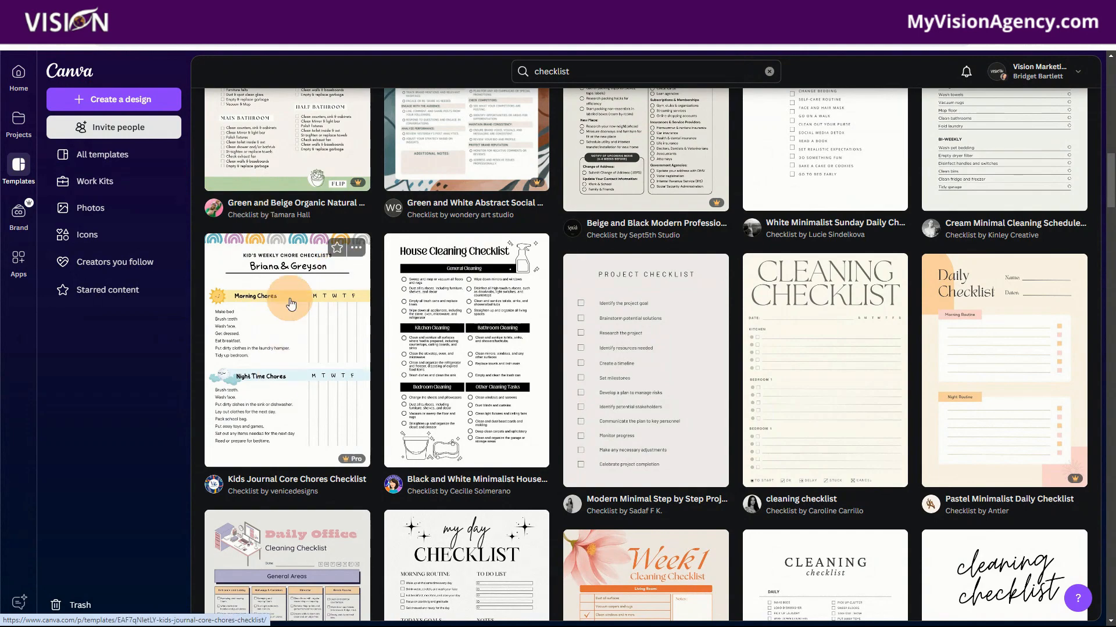
# - Switch to Canva and open the Black and White Minimalist House Cleaning Checklist template for customizing
pyautogui.click(432, 243)
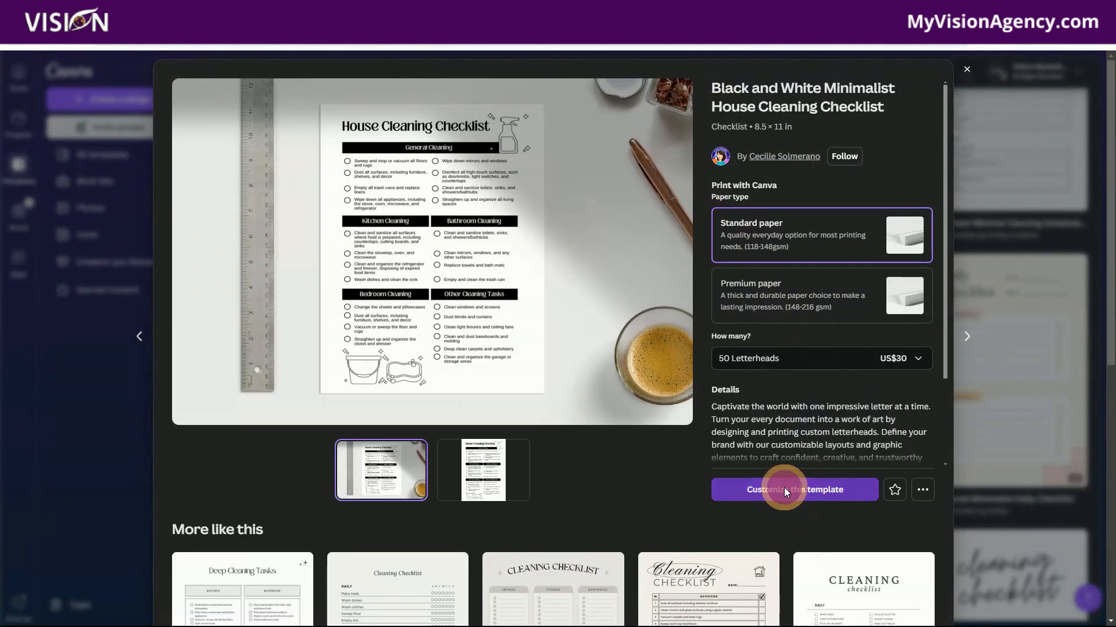
pyautogui.click(783, 489)
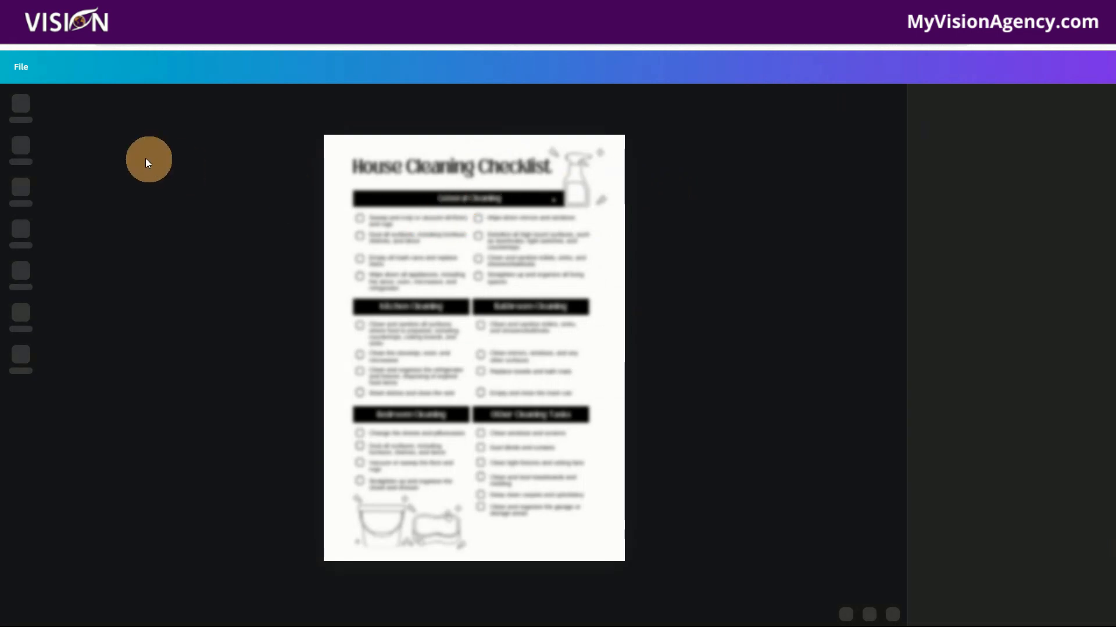
# - Upload the downloaded Lead Magnet Training.pdf into the uploads of the open checklist design
pyautogui.click(1060, 36)
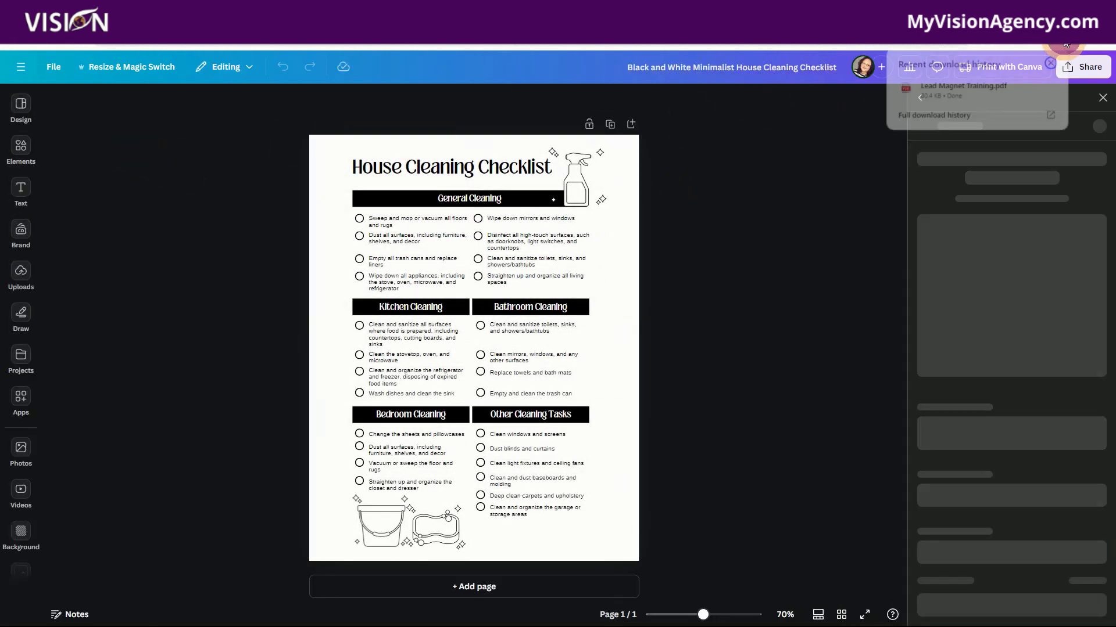
pyautogui.click(21, 236)
pyautogui.click(21, 271)
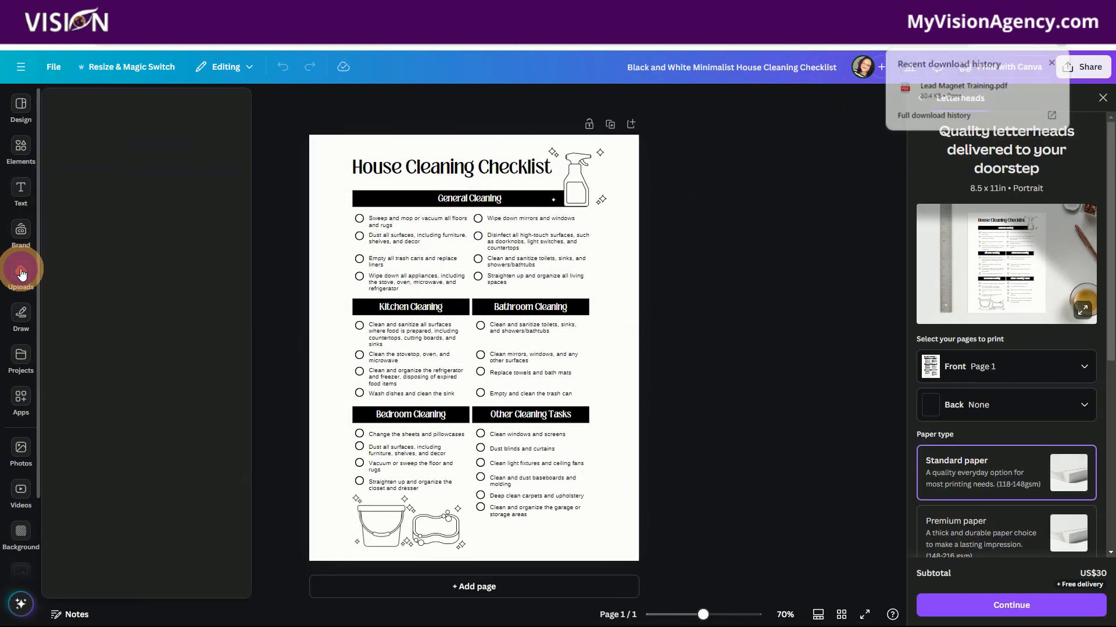
pyautogui.click(1048, 45)
pyautogui.moveTo(964, 86); pyautogui.dragTo(113, 250)
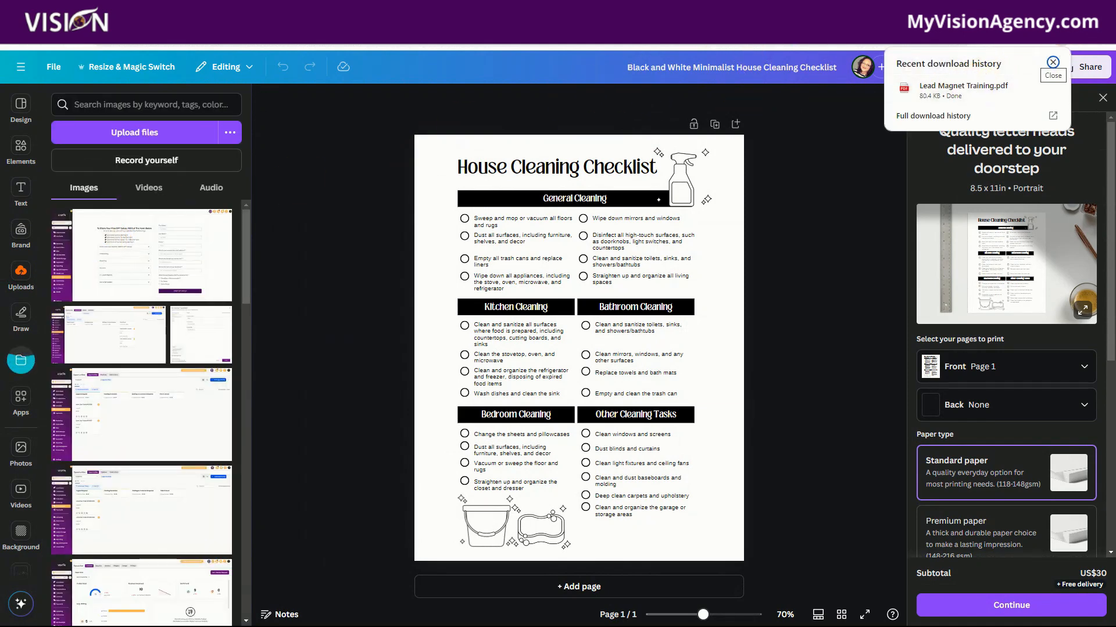
# - Close the template preview, return to Canva's home page and import Lead Magnet Training.pdf as a design
pyautogui.click(356, 298)
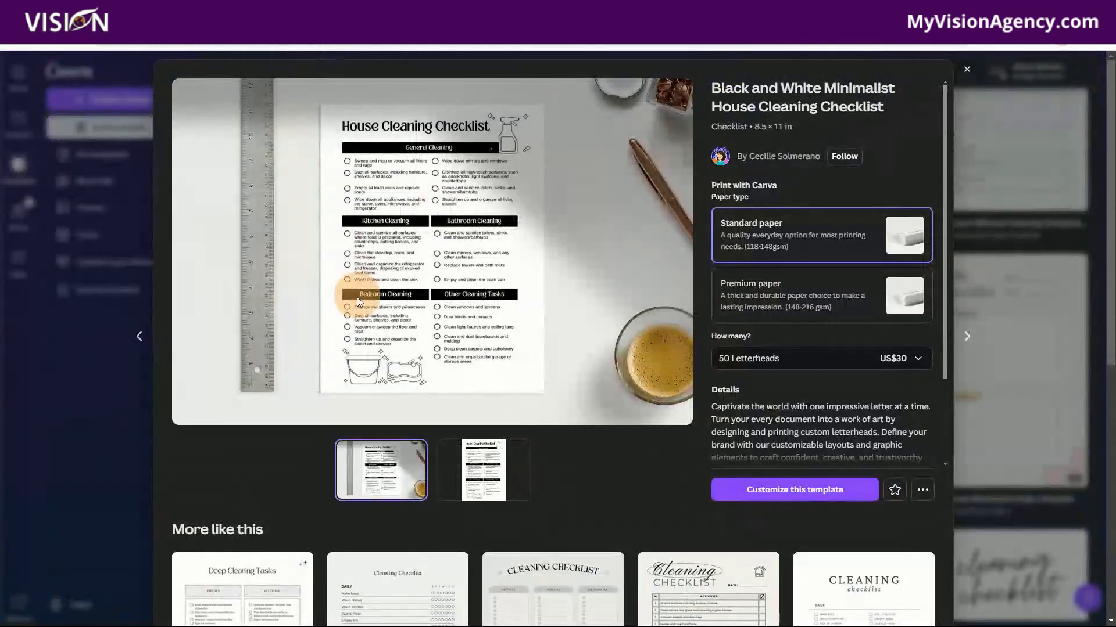
pyautogui.click(967, 69)
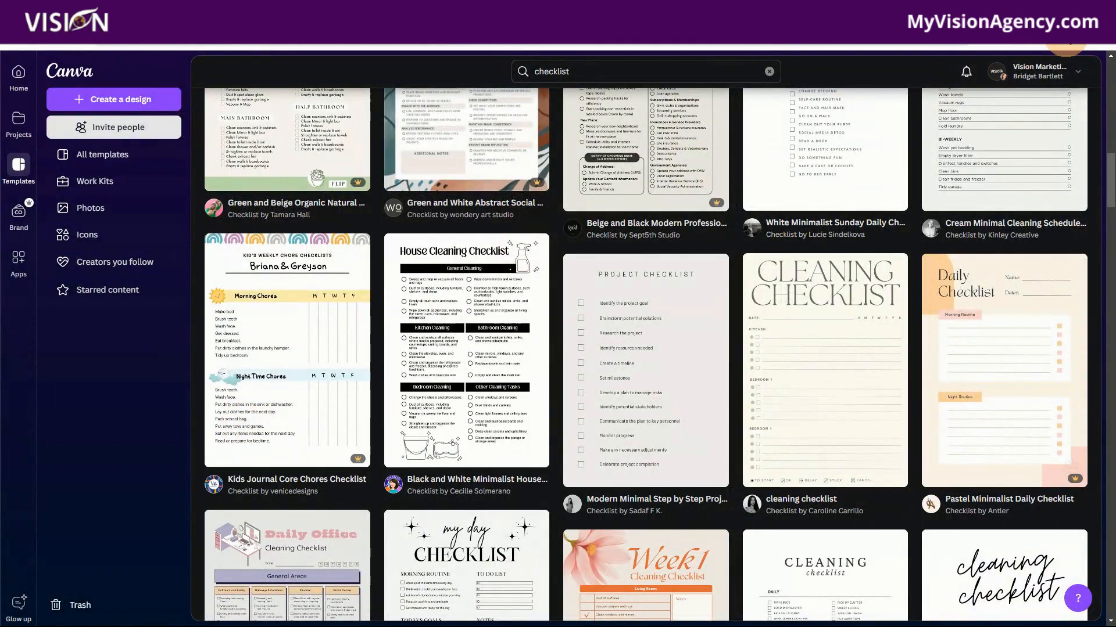
pyautogui.click(23, 79)
pyautogui.click(22, 72)
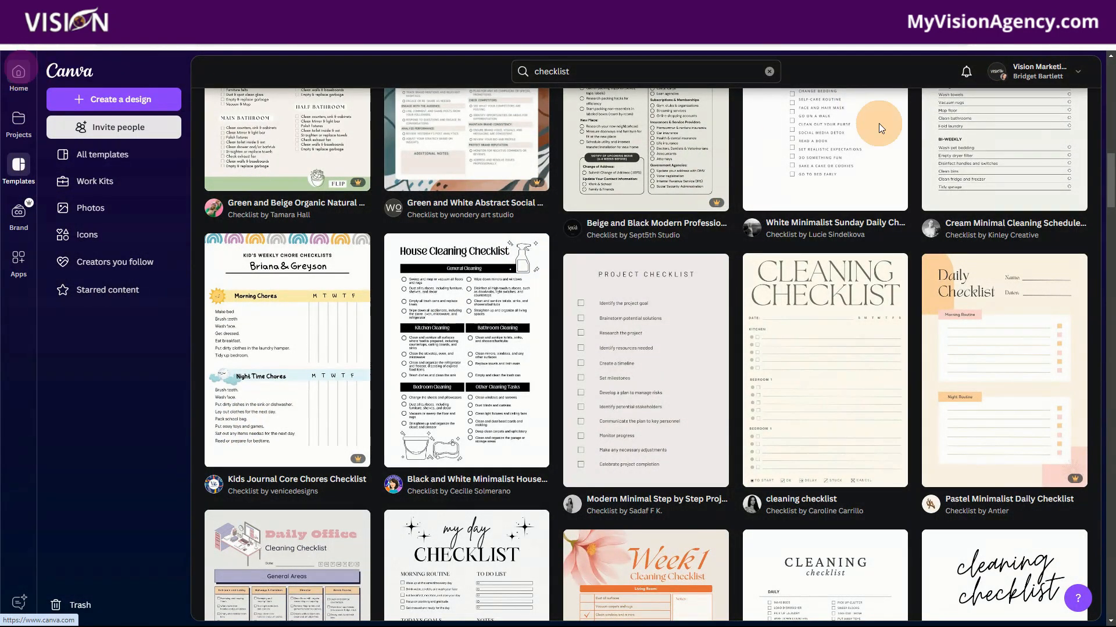
pyautogui.click(1058, 32)
pyautogui.moveTo(957, 83); pyautogui.dragTo(341, 391)
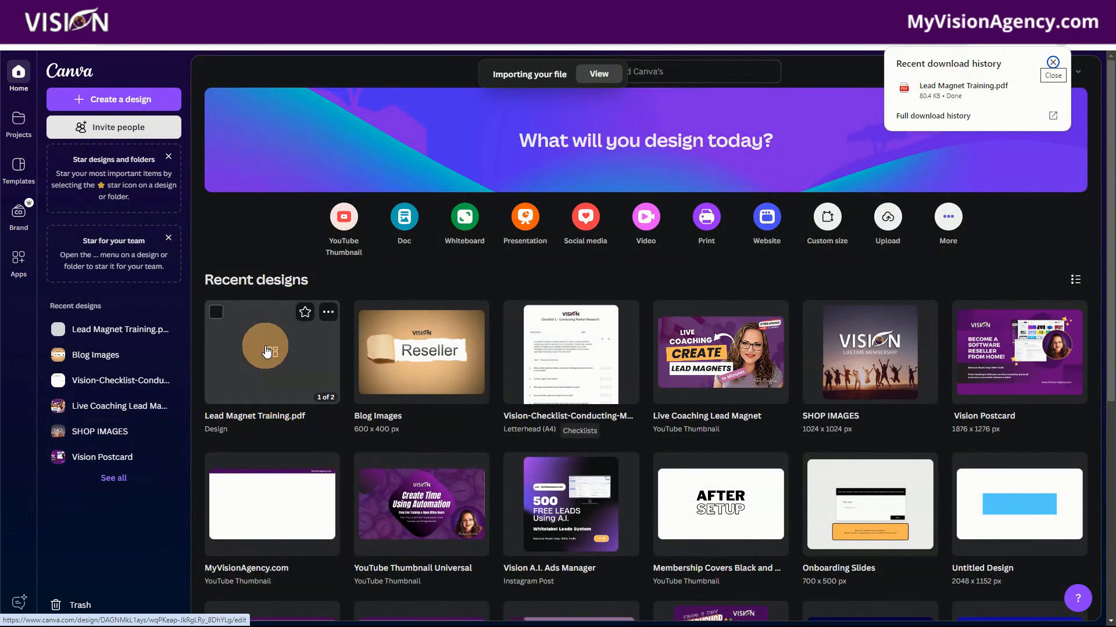
# - Open the imported Lead Magnet Training.pdf design, dismiss the file import feedback form and review the checklist pages
pyautogui.click(270, 377)
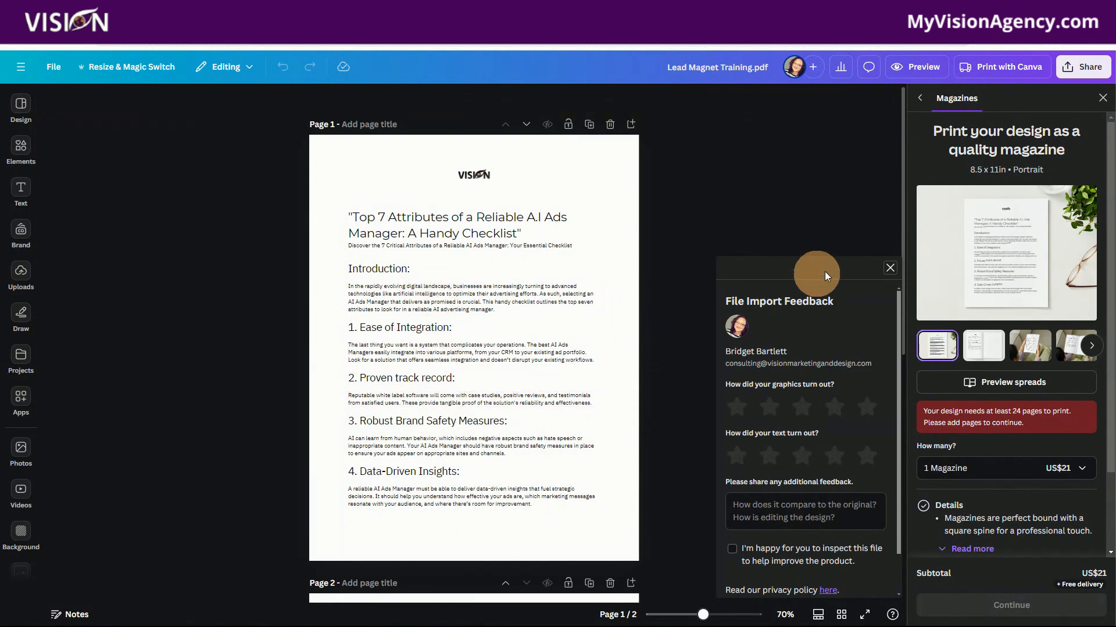
pyautogui.click(890, 268)
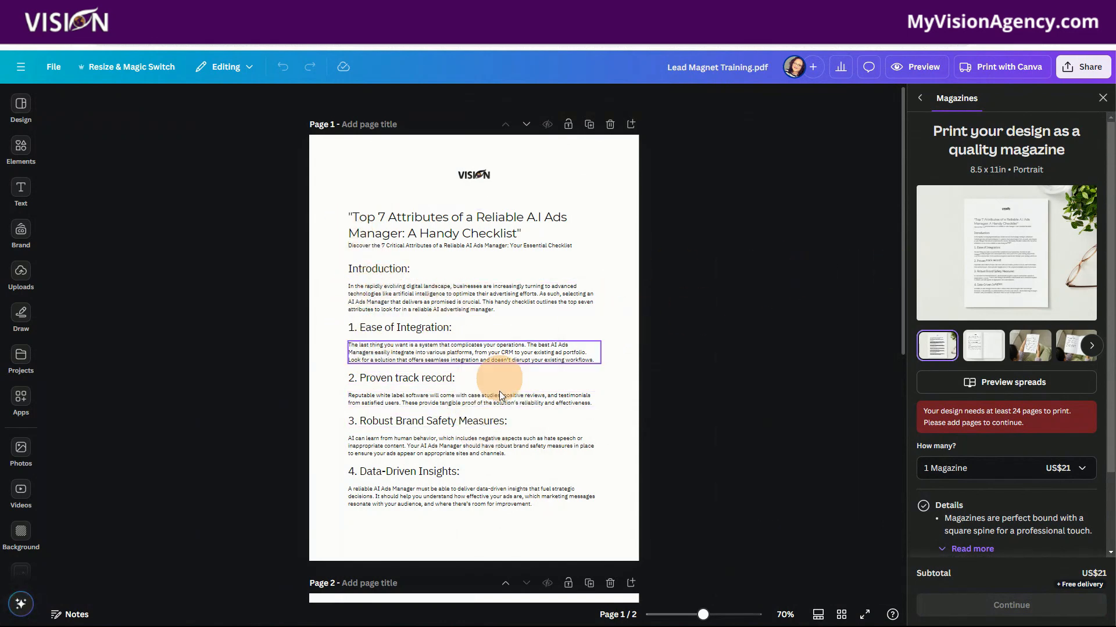
pyautogui.scroll(-5, 413, 361)
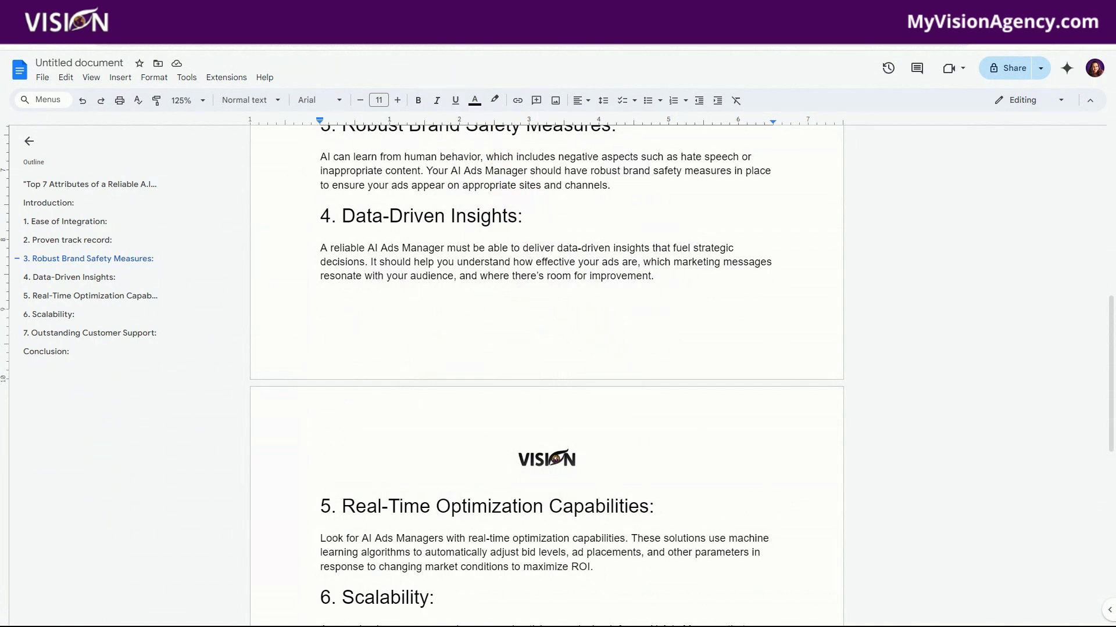
# - Switch to the A.I. Coach and look over its list of content types beside the saved lead magnet
pyautogui.click(427, 12)
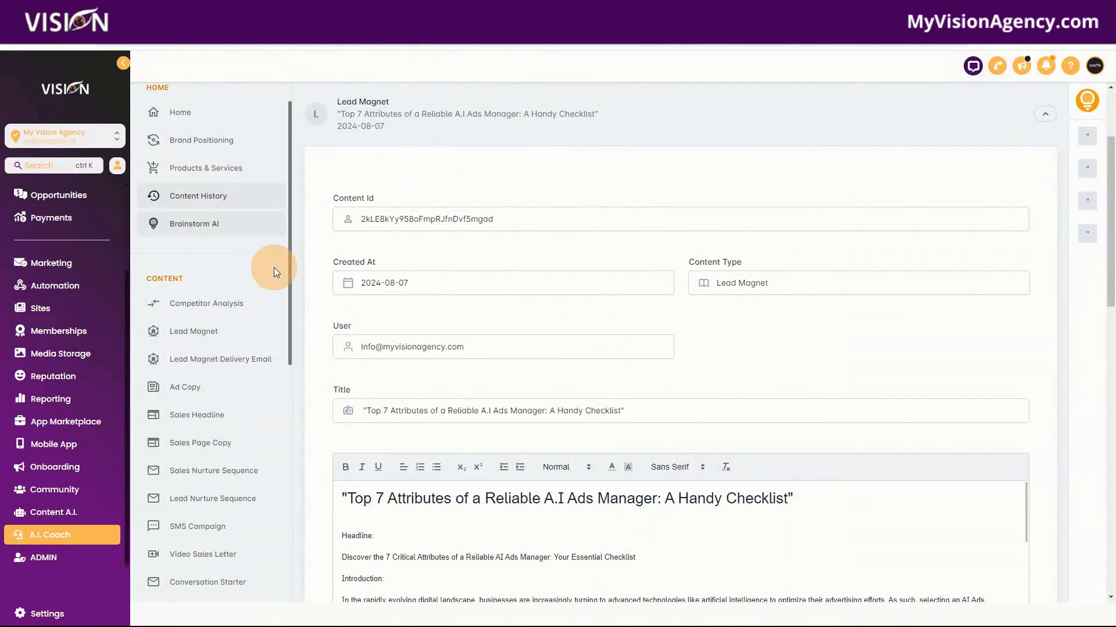
pyautogui.scroll(-1, 534, 360)
pyautogui.scroll(-3, 533, 357)
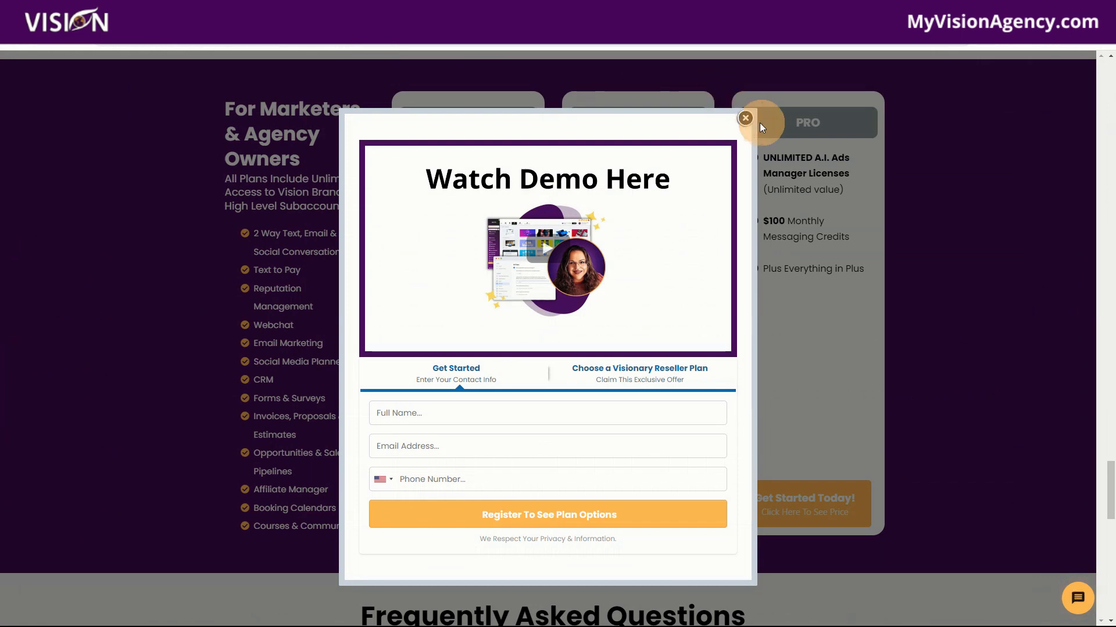
# - Dismiss the demo registration pop-up on the reseller site and choose the "Use Our Brand Of High Level" option
pyautogui.click(765, 123)
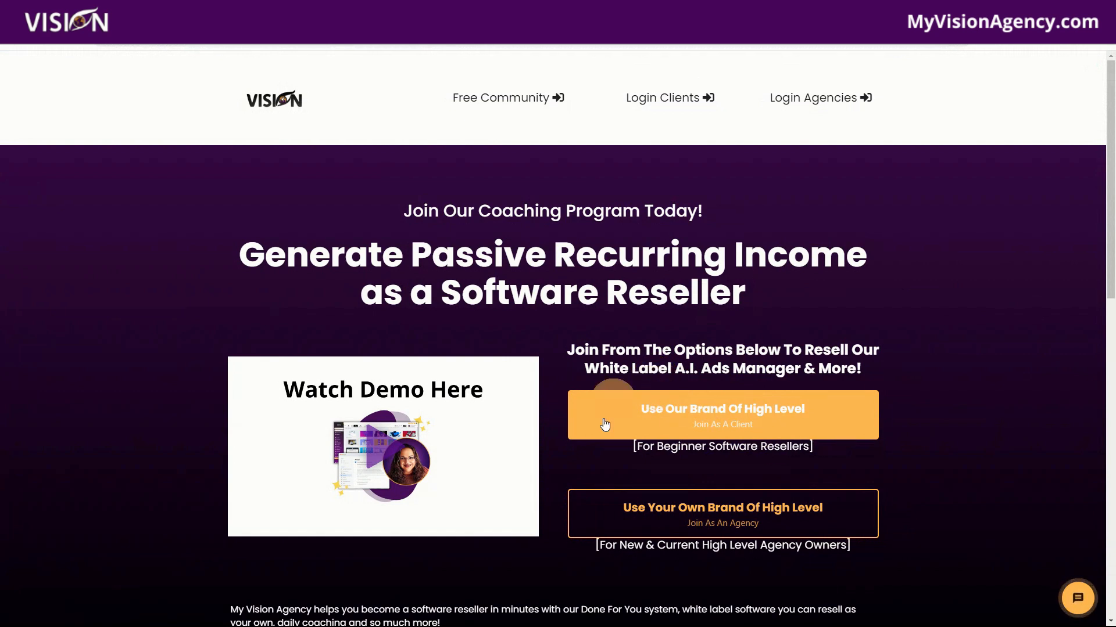
pyautogui.click(706, 407)
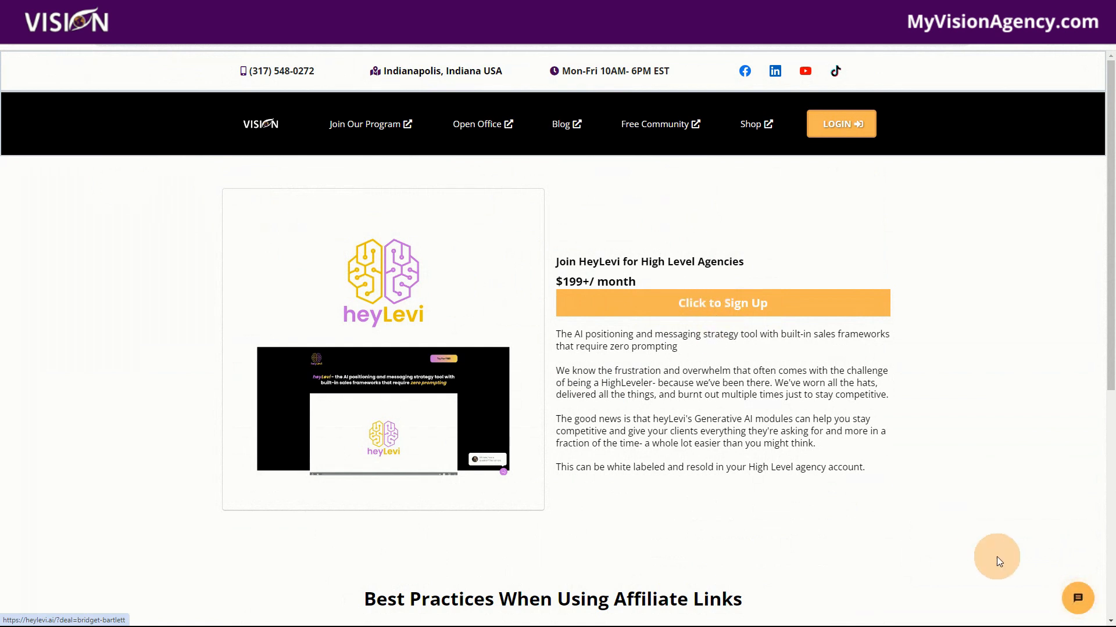
# - View the contact and support options in the site's chat widget on the HeyLevi page, then collapse it
pyautogui.click(1078, 598)
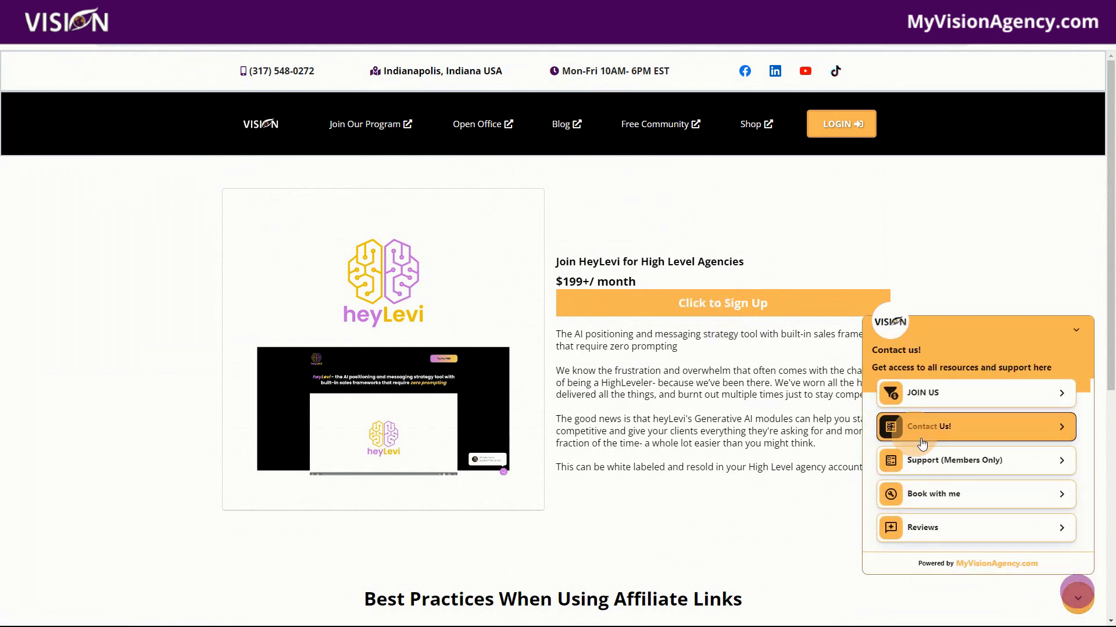
pyautogui.click(1076, 330)
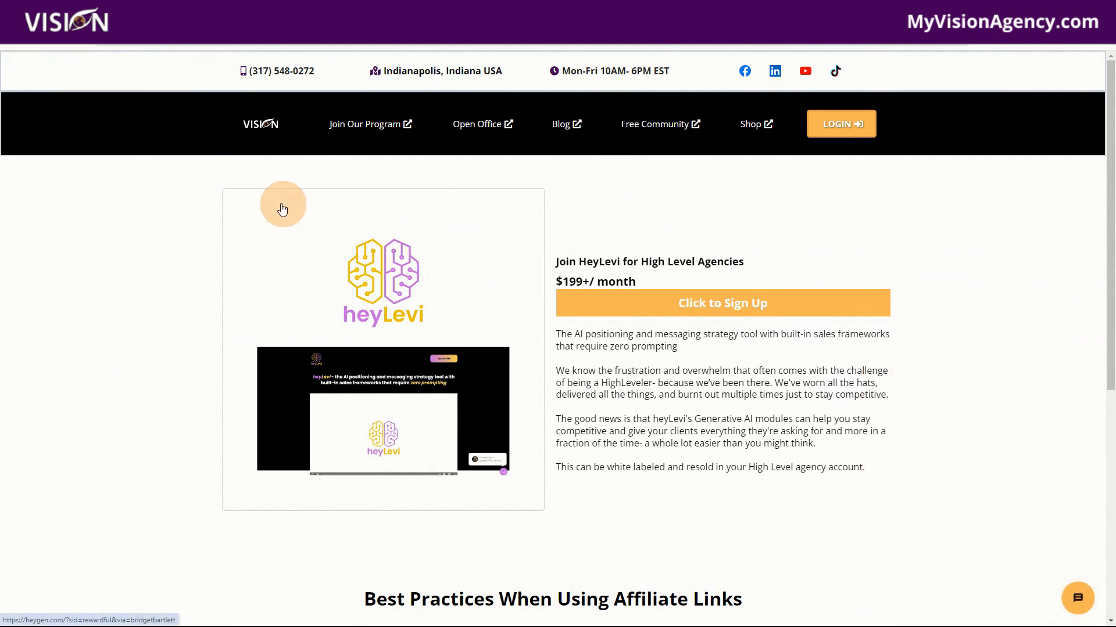